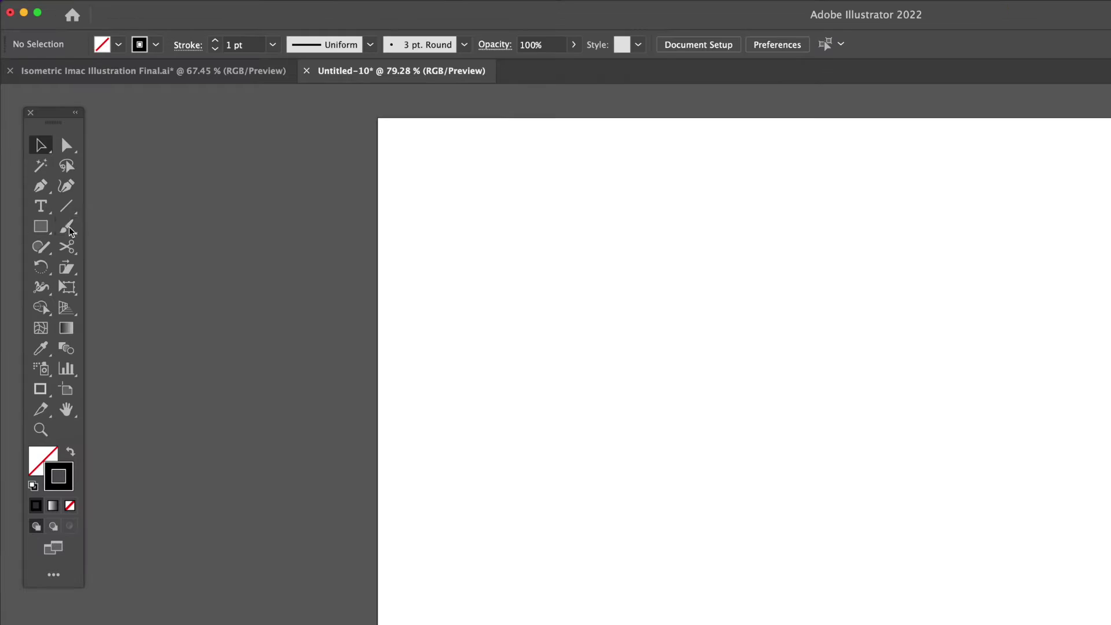
- Draw a 1000 px vertical line near the artboard's left edge and place a copy a short distance to its right
{"action": "left_click", "coordinate": [46, 132]}
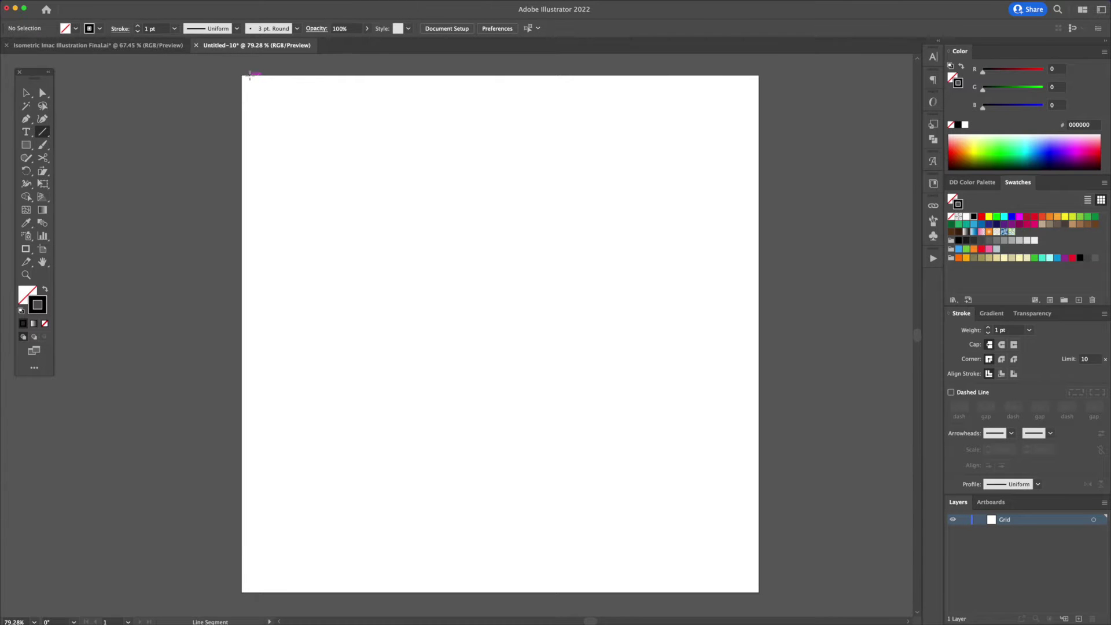
{"action": "left_click_drag", "start_coordinate": [249, 76], "coordinate": [264, 591]}
{"action": "key", "text": "v"}
{"action": "left_click_drag", "start_coordinate": [250, 415], "coordinate": [256, 418]}
- Repeat the line duplication until evenly spaced vertical lines run across the artboard and past its right edge
{"action": "key", "text": "super+d"}
{"action": "key", "text": "super+d"}
{"action": "key", "text": "super+d"}
{"action": "key", "text": "super+d"}
{"action": "key", "text": "super+d"}
{"action": "key", "text": "super+d"}
{"action": "key", "text": "super+d"}
{"action": "key", "text": "super+d"}
{"action": "key", "text": "super+d"}
{"action": "key", "text": "super+d"}
{"action": "key", "text": "super+d"}
{"action": "key", "text": "super+d"}
{"action": "key", "text": "super+d"}
{"action": "key", "text": "super+d"}
{"action": "key", "text": "super+d"}
{"action": "key", "text": "super+d"}
{"action": "key", "text": "super+d"}
{"action": "key", "text": "super+d"}
{"action": "key", "text": "super+d"}
{"action": "key", "text": "super+d"}
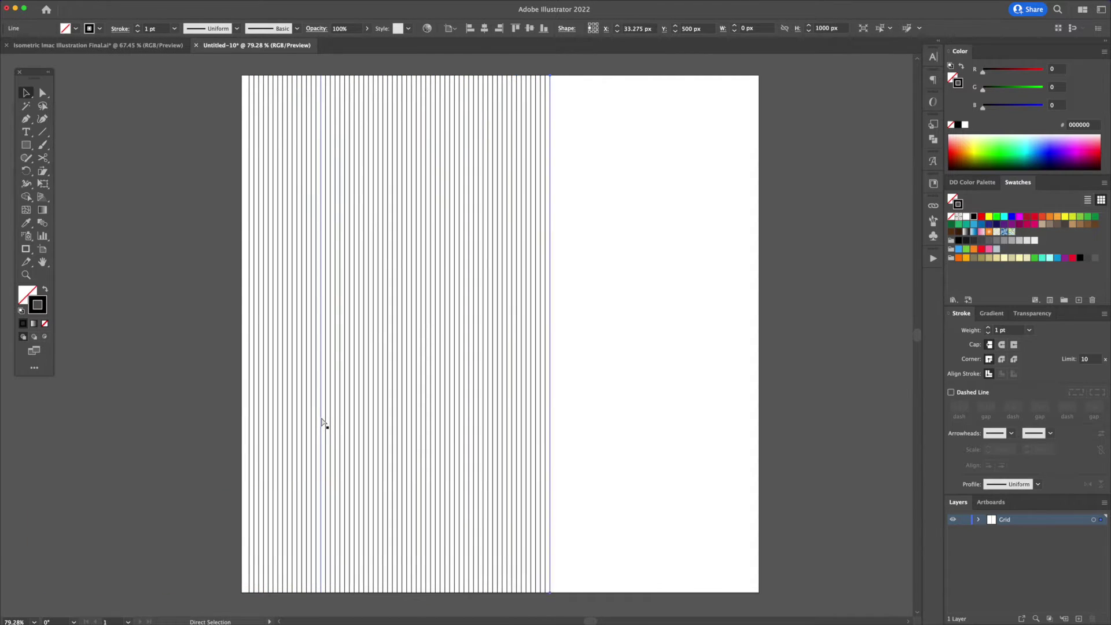
{"action": "key", "text": "super+d"}
{"action": "key", "text": "super+d"}
{"action": "key", "text": "super+d"}
{"action": "key", "text": "super+d"}
{"action": "key", "text": "super+d"}
{"action": "key", "text": "super+d"}
{"action": "key", "text": "super+d"}
{"action": "key", "text": "super+d"}
{"action": "key", "text": "super+d"}
{"action": "key", "text": "super+d"}
{"action": "key", "text": "super+d"}
{"action": "key", "text": "super+d"}
{"action": "key", "text": "super+d"}
{"action": "key", "text": "super+d"}
{"action": "key", "text": "super+d"}
{"action": "key", "text": "super+d"}
{"action": "key", "text": "super+d"}
{"action": "key", "text": "super+d"}
{"action": "key", "text": "super+d"}
{"action": "key", "text": "super+d"}
{"action": "left_click", "coordinate": [176, 379]}
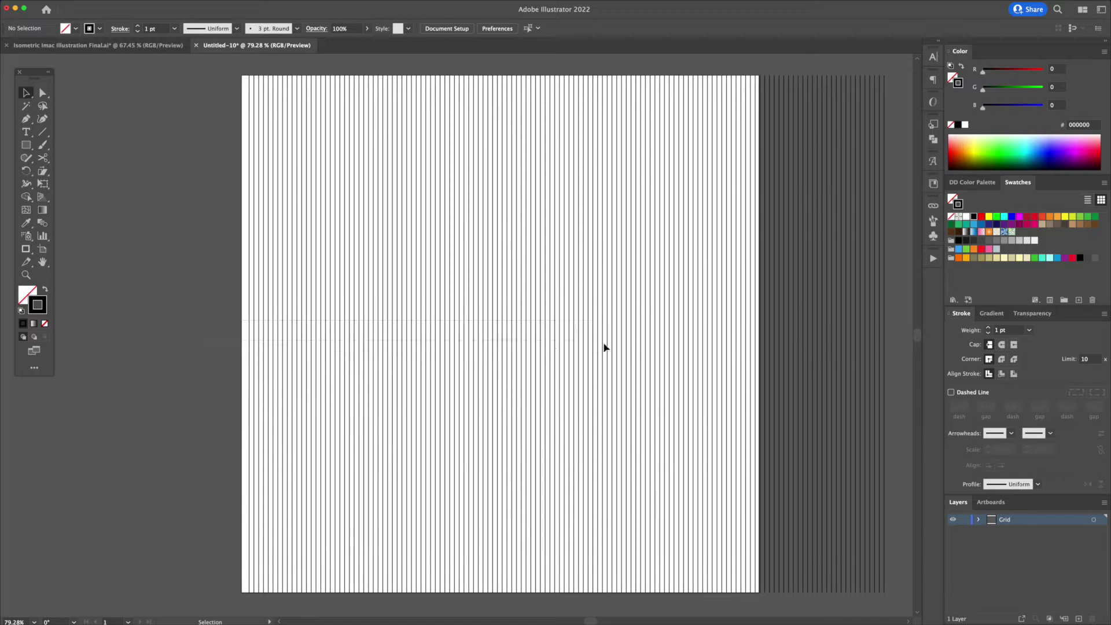
- Group all the vertical lines
{"action": "key", "text": "super+a"}
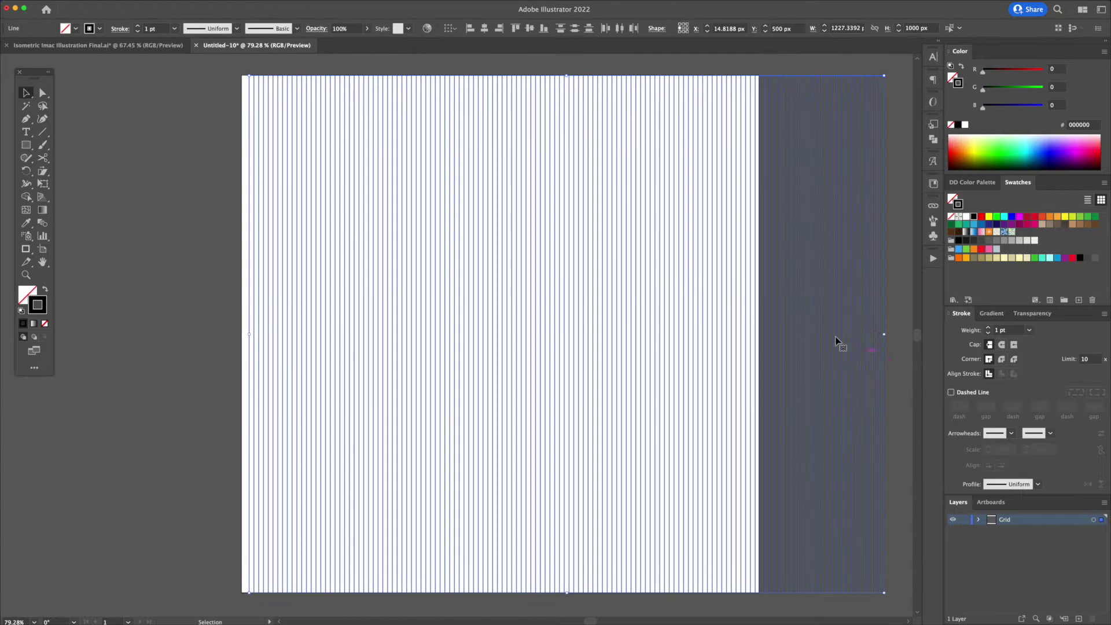
{"action": "right_click", "coordinate": [654, 268]}
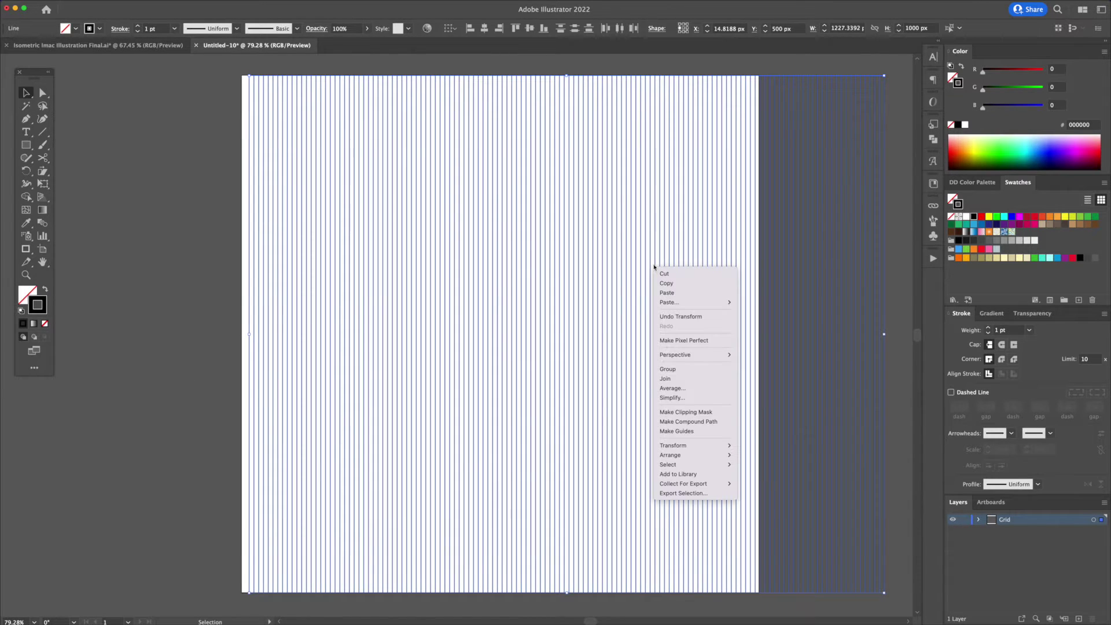
{"action": "left_click", "coordinate": [665, 370]}
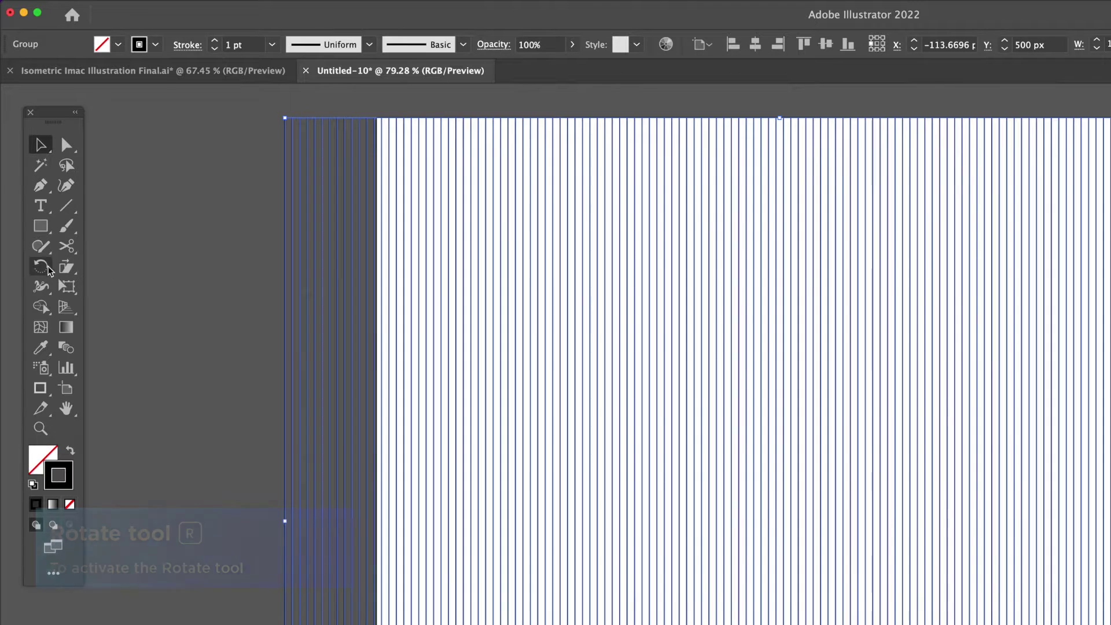
- Rotate the line group by 60° and add a copy rotated another 60° to form the isometric grid
{"action": "left_click", "coordinate": [24, 171]}
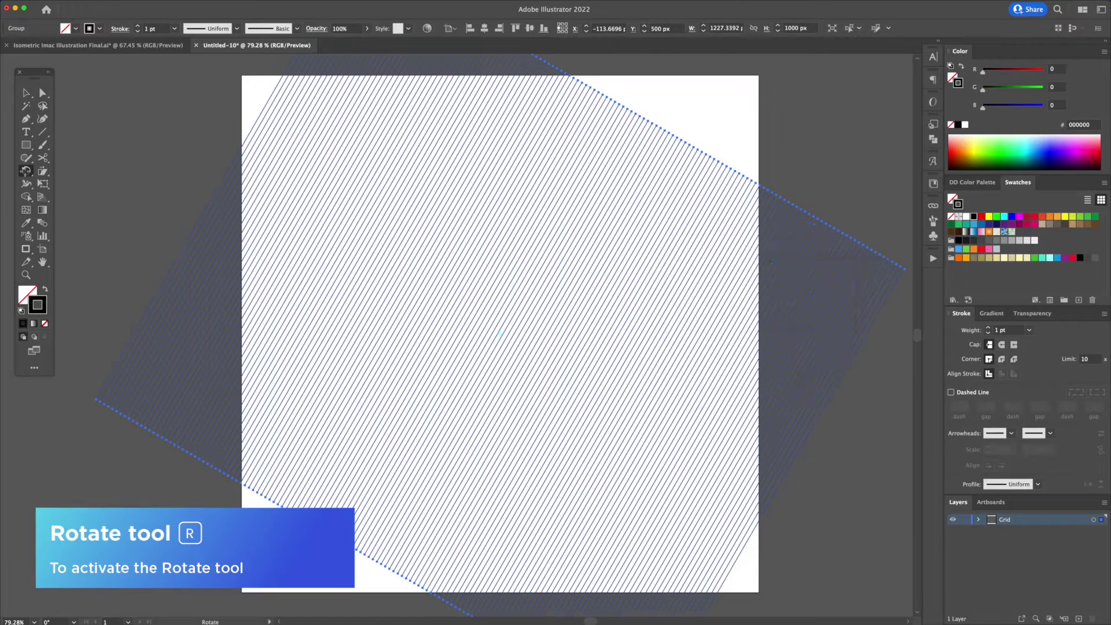
{"action": "double_click", "coordinate": [25, 172]}
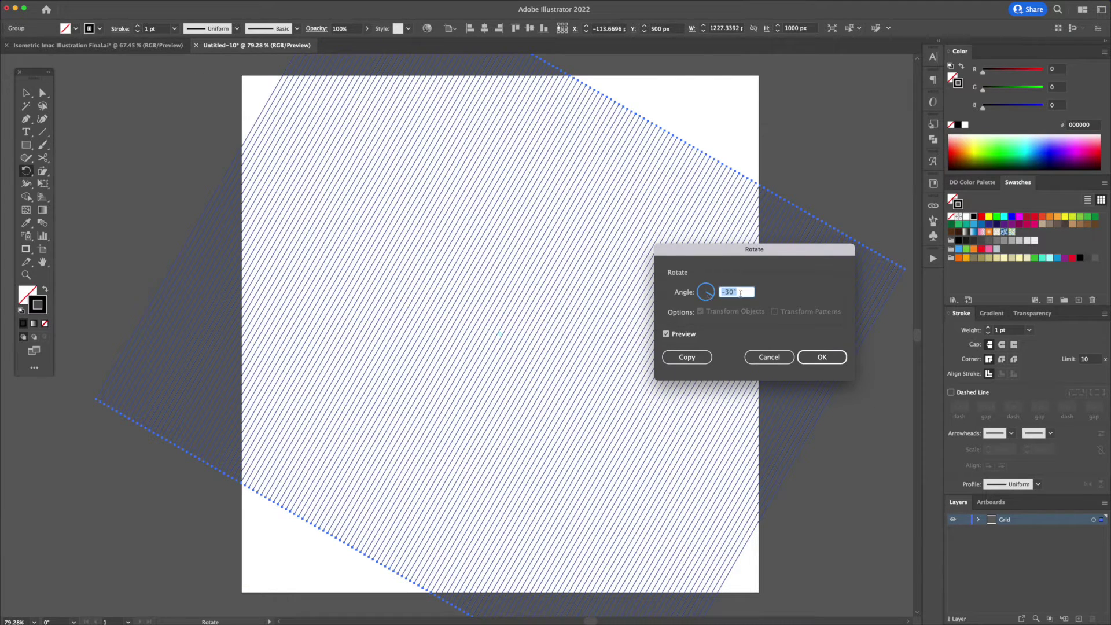
{"action": "type", "text": "60"}
{"action": "key", "text": "Return"}
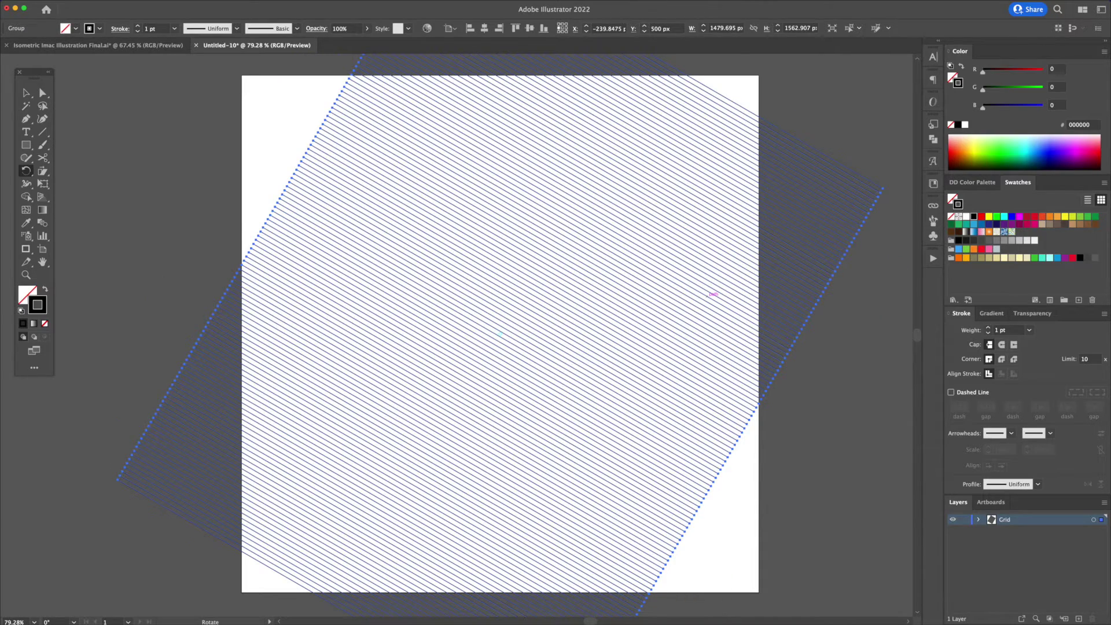
{"action": "key", "text": "Return"}
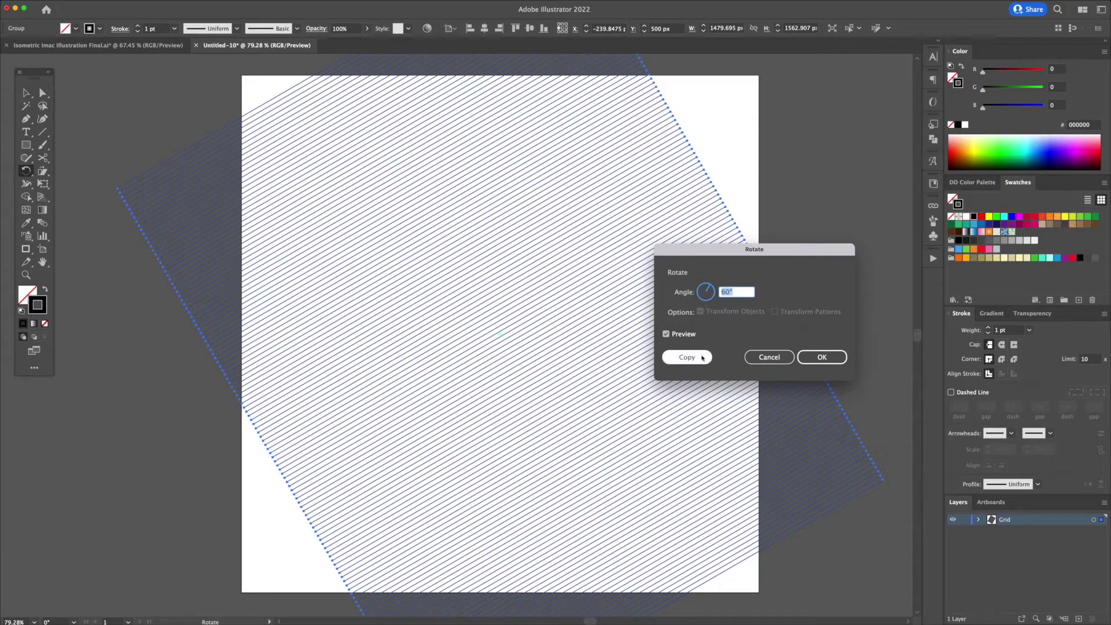
{"action": "left_click", "coordinate": [685, 360]}
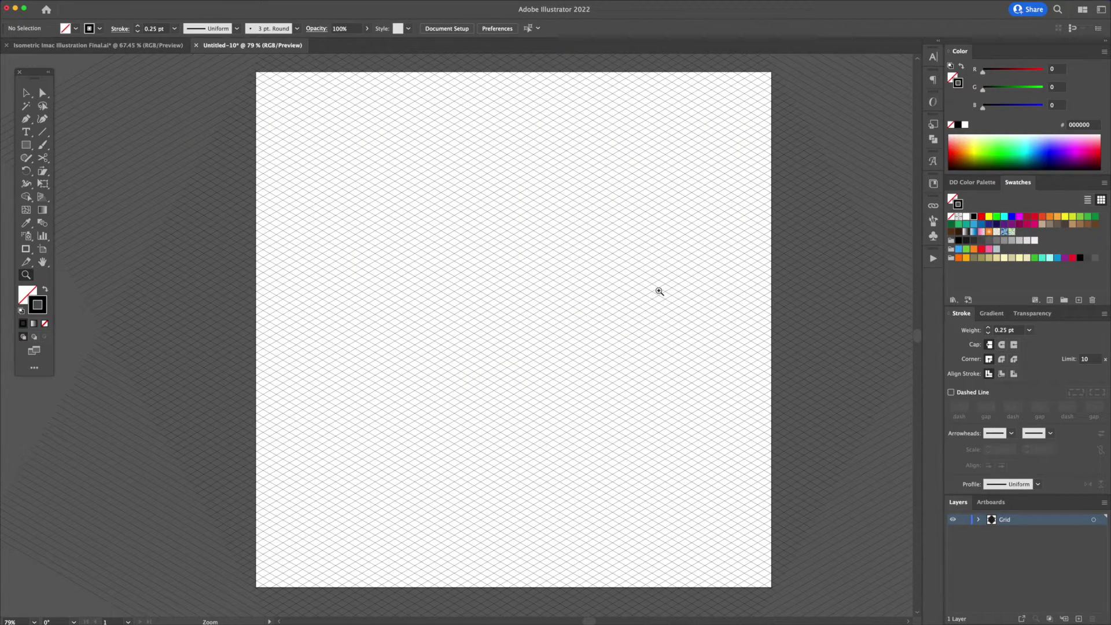
- Open the Scale options for the LEFT square and set its uniform scale to 100%
{"action": "key", "text": "v"}
{"action": "mouse_move", "coordinate": [900, 2]}
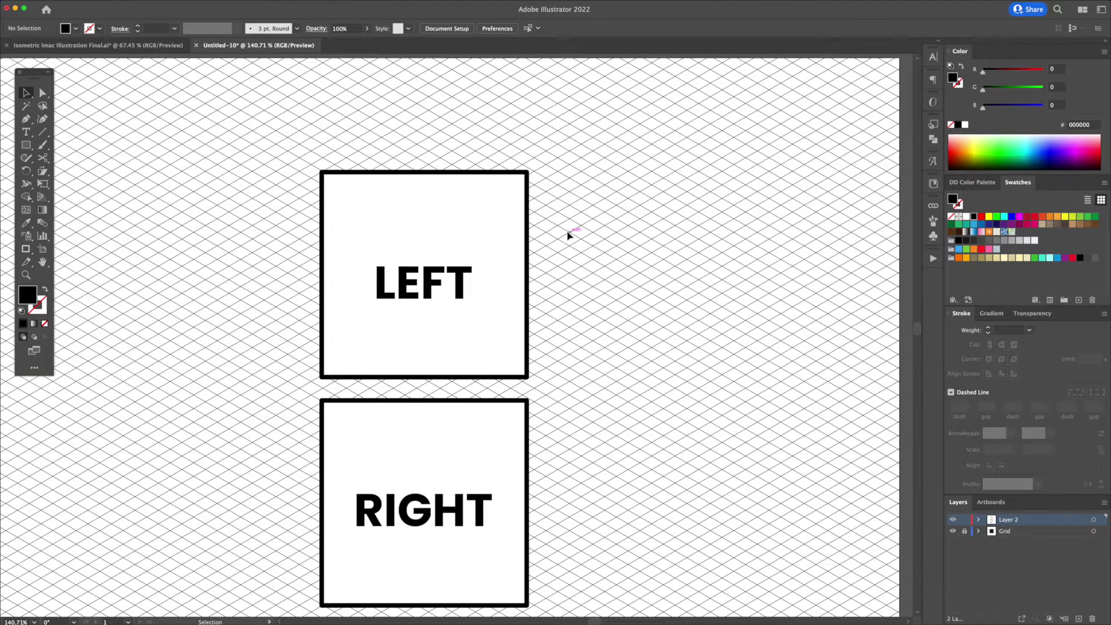
{"action": "left_click", "coordinate": [460, 231]}
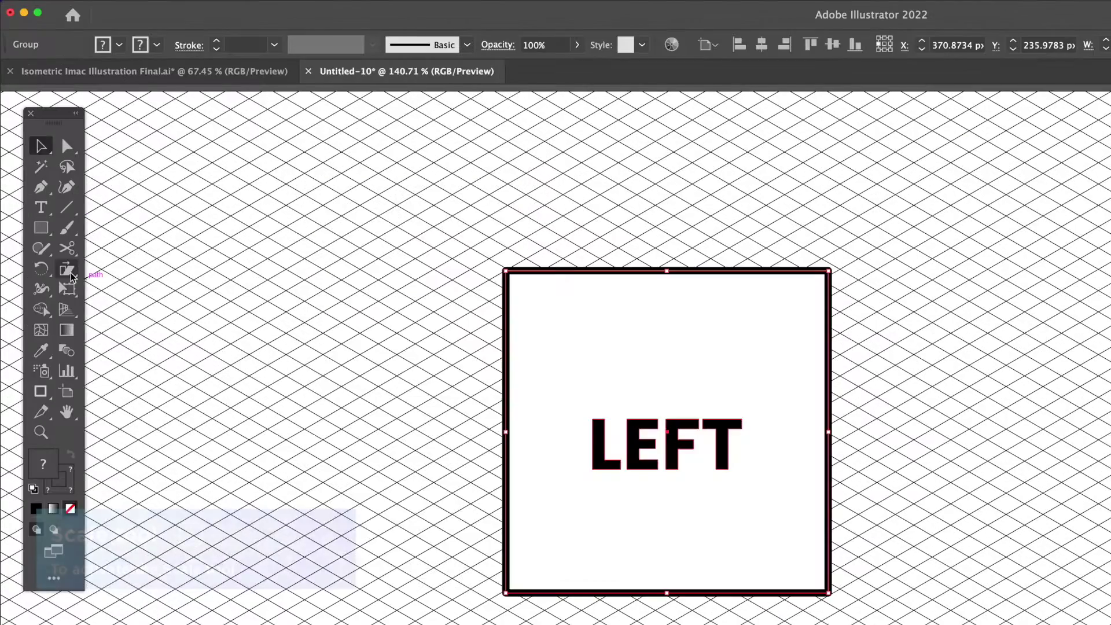
{"action": "left_click_drag", "start_coordinate": [43, 171], "coordinate": [78, 174]}
{"action": "left_click_drag", "start_coordinate": [123, 277], "coordinate": [123, 277]}
{"action": "double_click", "coordinate": [66, 268]}
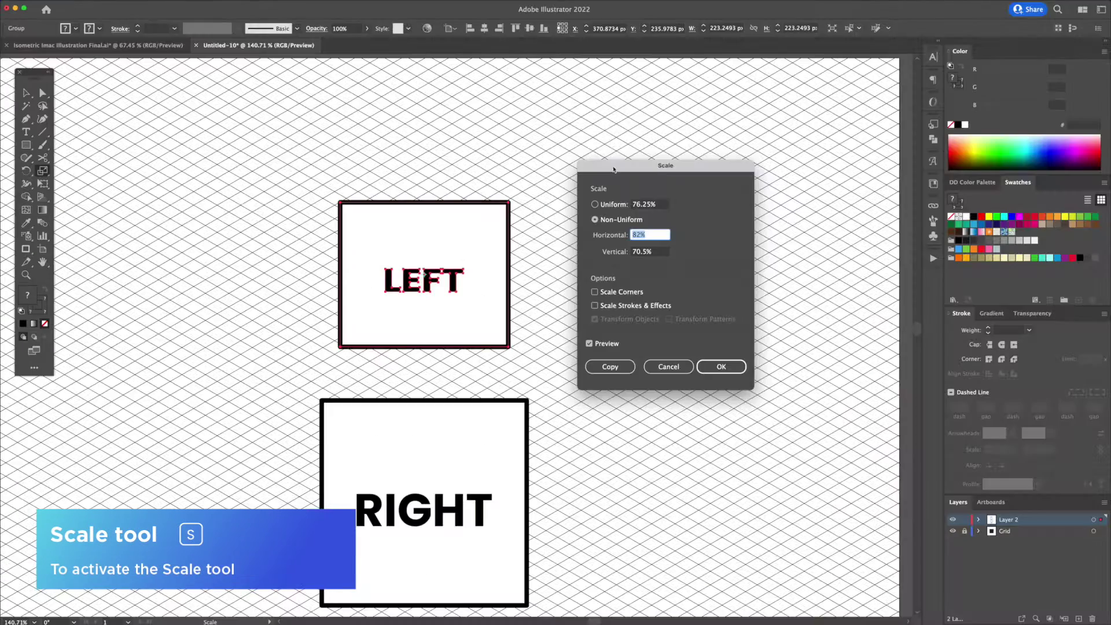
{"action": "left_click", "coordinate": [596, 205]}
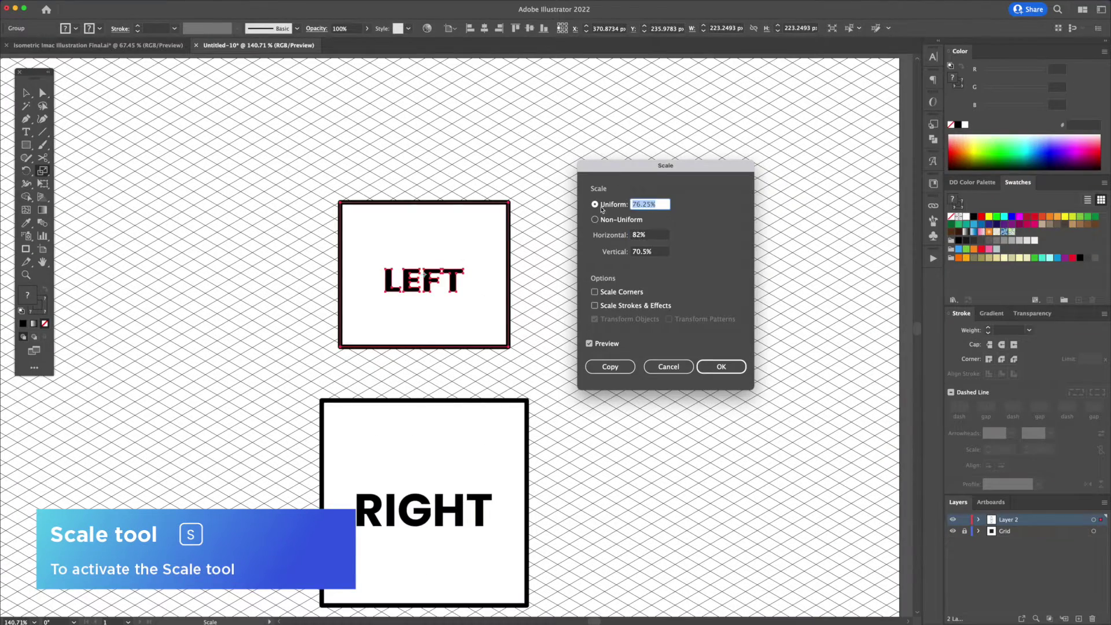
{"action": "type", "text": "100"}
{"action": "key", "text": "Tab"}
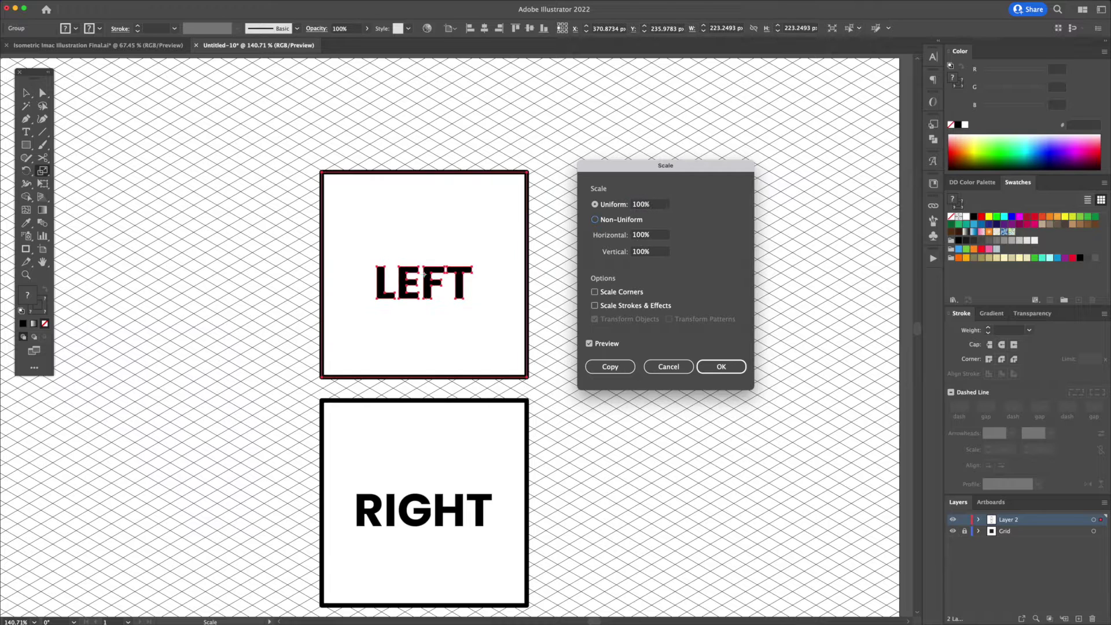
- Scale the LEFT square non-uniformly to 82% horizontally and 70.5% vertically
{"action": "left_click", "coordinate": [636, 219]}
{"action": "type", "text": "82"}
{"action": "key", "text": "Tab"}
{"action": "type", "text": "7"}
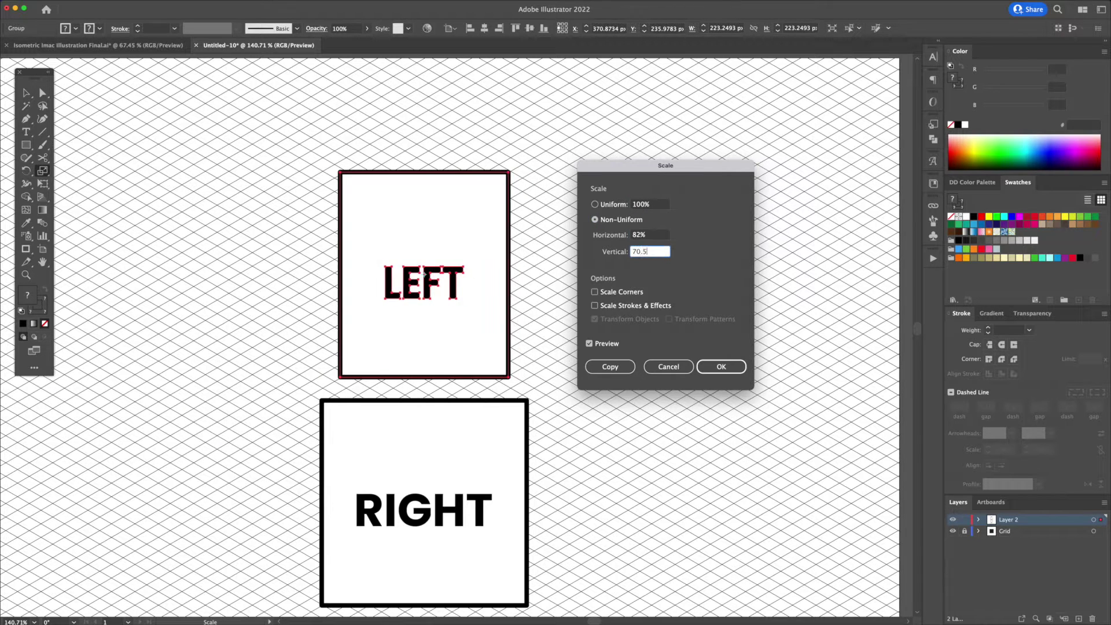
{"action": "type", "text": "0.5"}
{"action": "key", "text": "Return"}
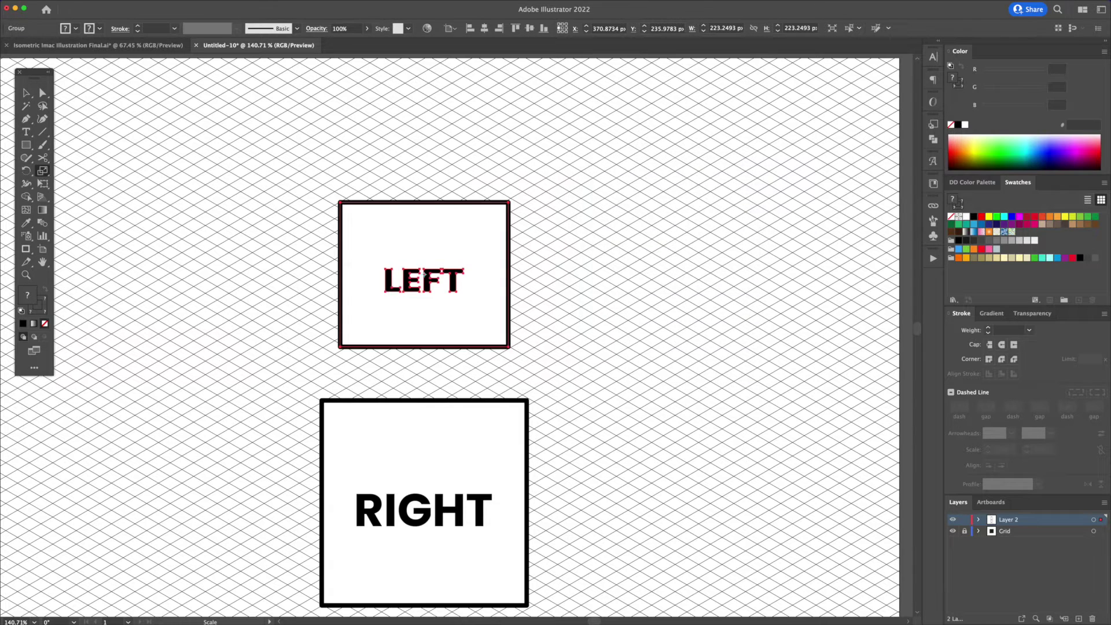
- Shear the LEFT square by -30° along the horizontal axis
{"action": "left_click_drag", "start_coordinate": [42, 171], "coordinate": [89, 184]}
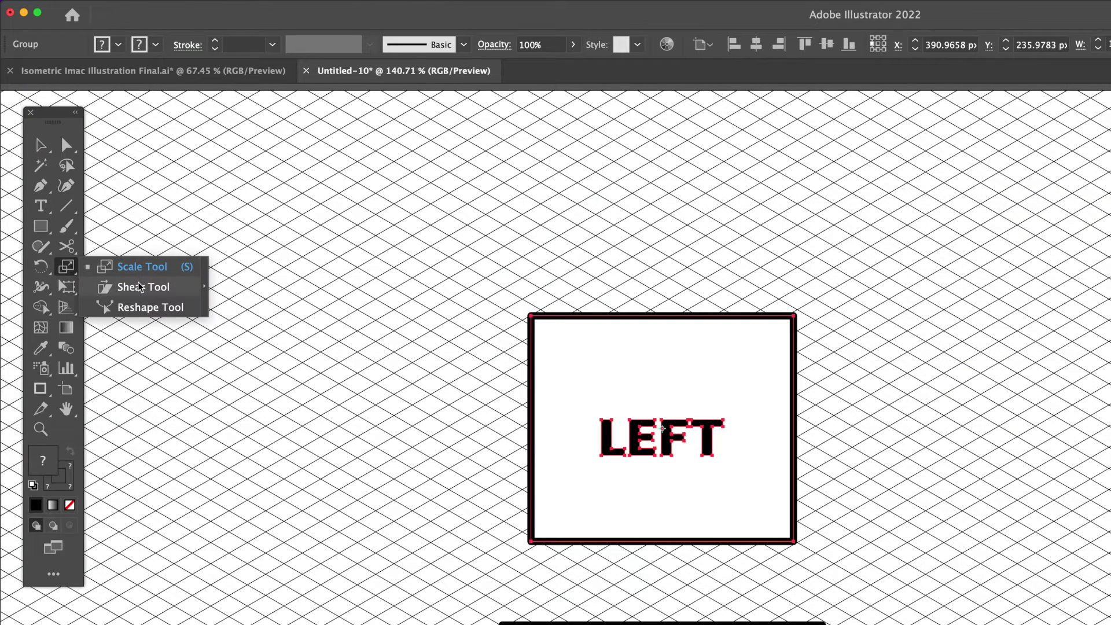
{"action": "left_click", "coordinate": [139, 287]}
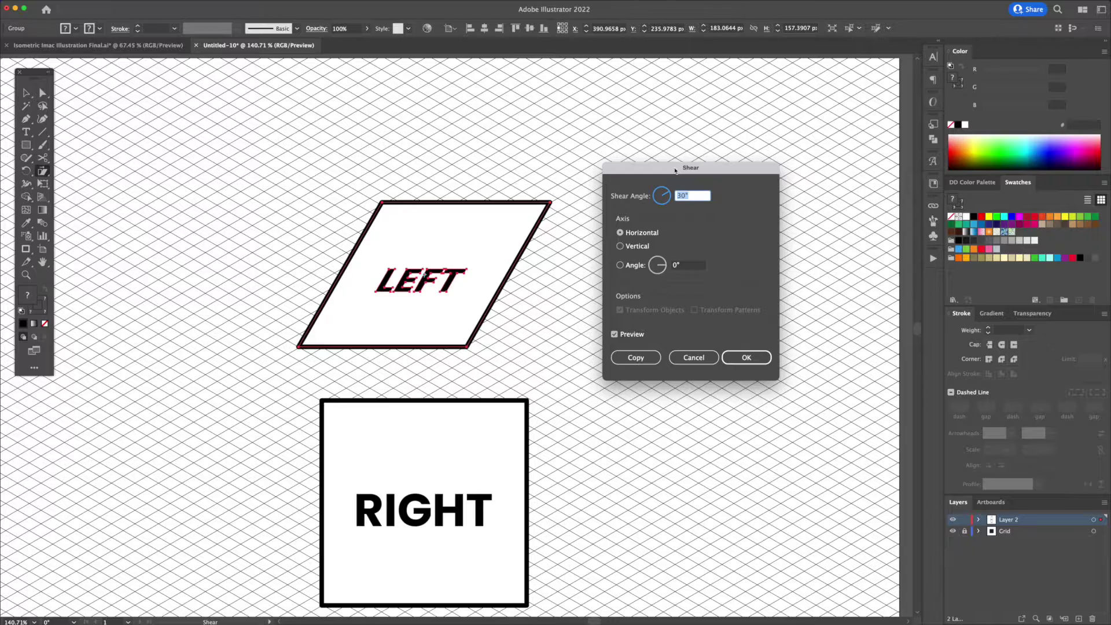
{"action": "type", "text": "-30"}
{"action": "key", "text": "Return"}
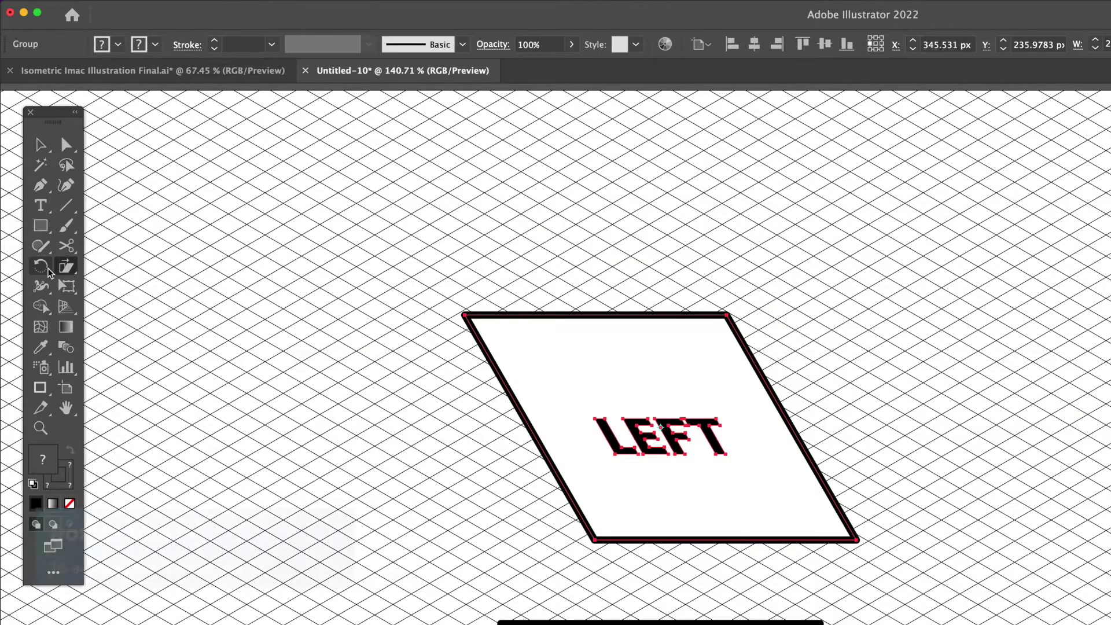
- Rotate the LEFT square by -30° and move it straight up, clear of the RIGHT square
{"action": "double_click", "coordinate": [40, 267]}
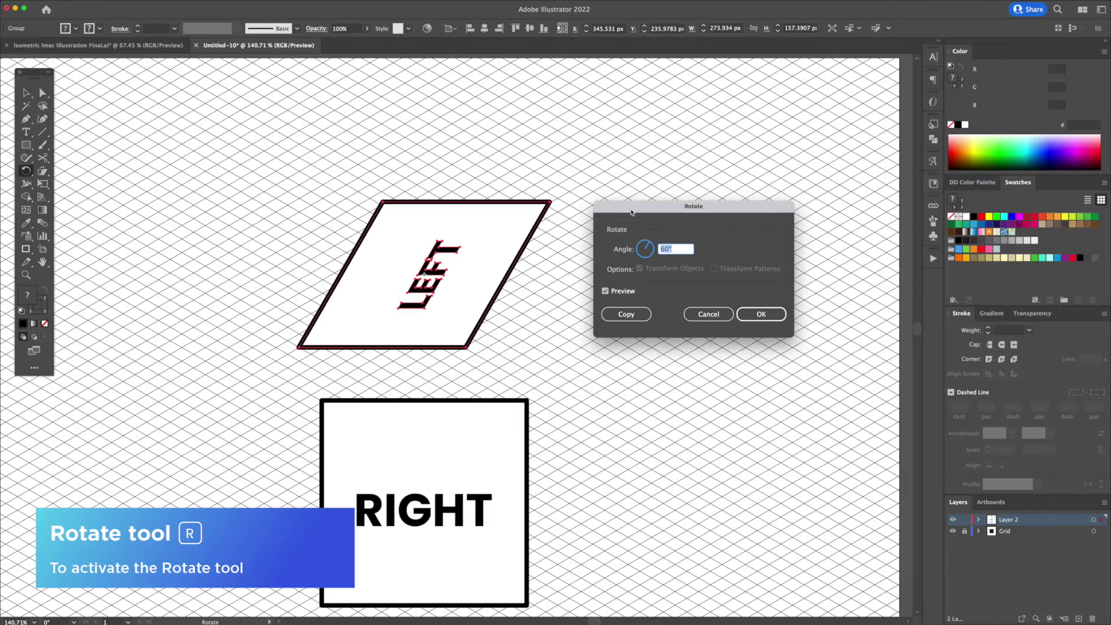
{"action": "type", "text": "-30"}
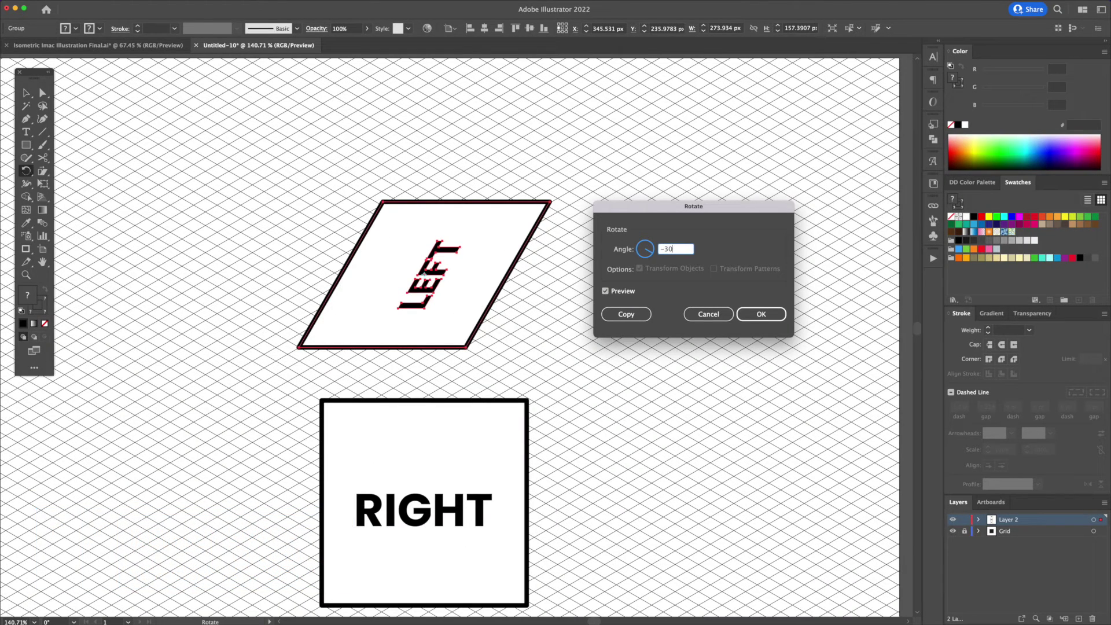
{"action": "key", "text": "Return"}
{"action": "key", "text": "v"}
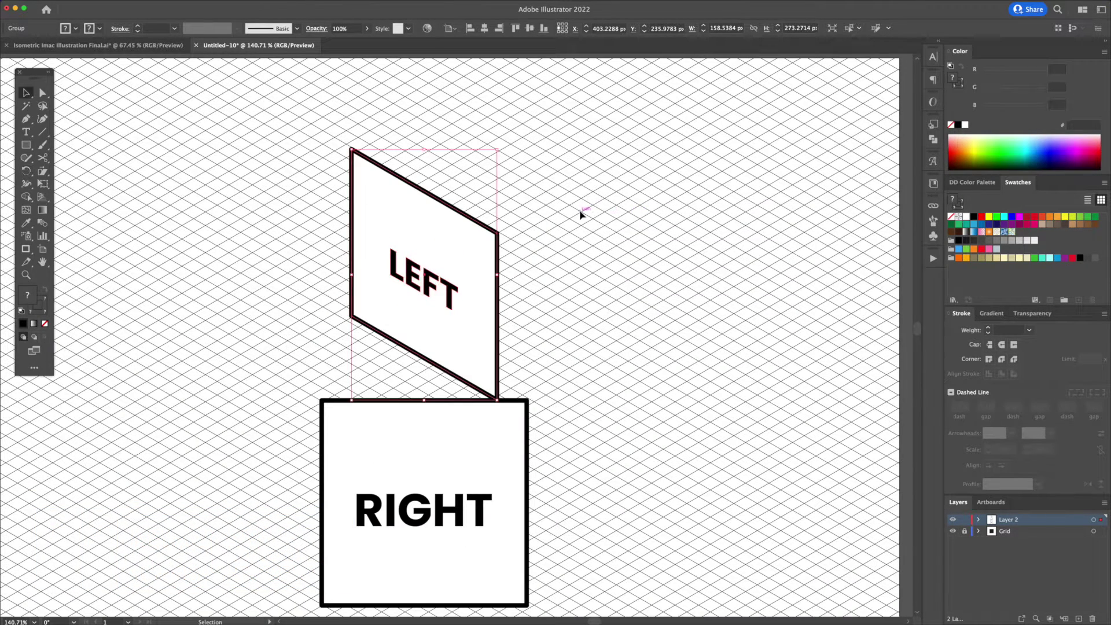
{"action": "left_click", "coordinate": [543, 223]}
{"action": "left_click_drag", "start_coordinate": [445, 302], "coordinate": [446, 241]}
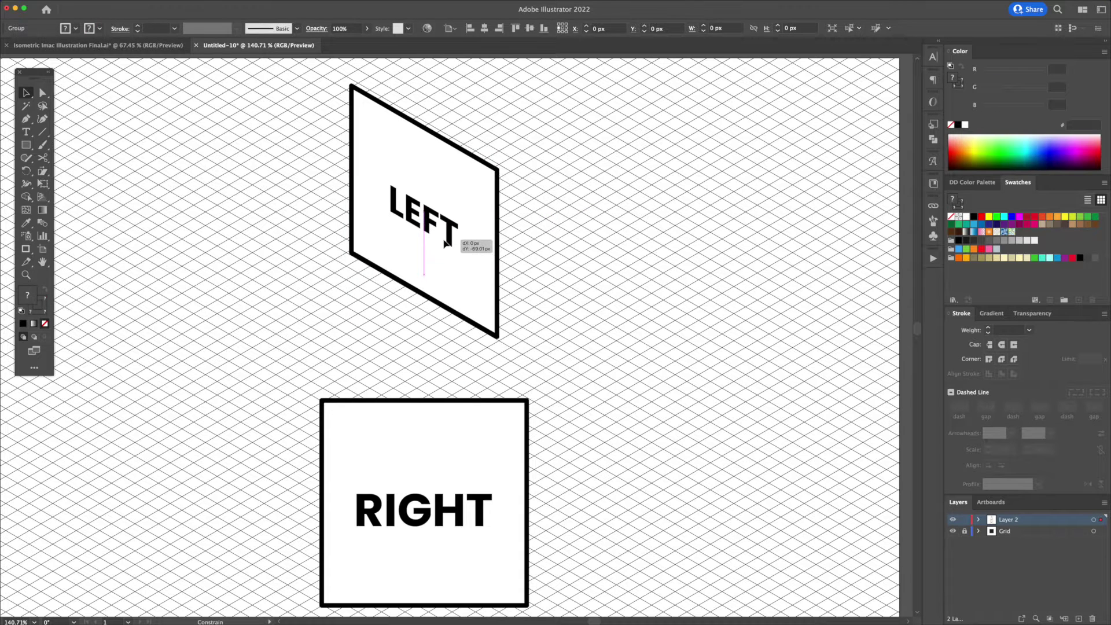
- Scale the RIGHT square non-uniformly to 82% horizontally and 70.5% vertically
{"action": "scroll", "coordinate": [446, 241], "scroll_direction": "down", "scroll_amount": 5}
{"action": "left_click", "coordinate": [421, 216]}
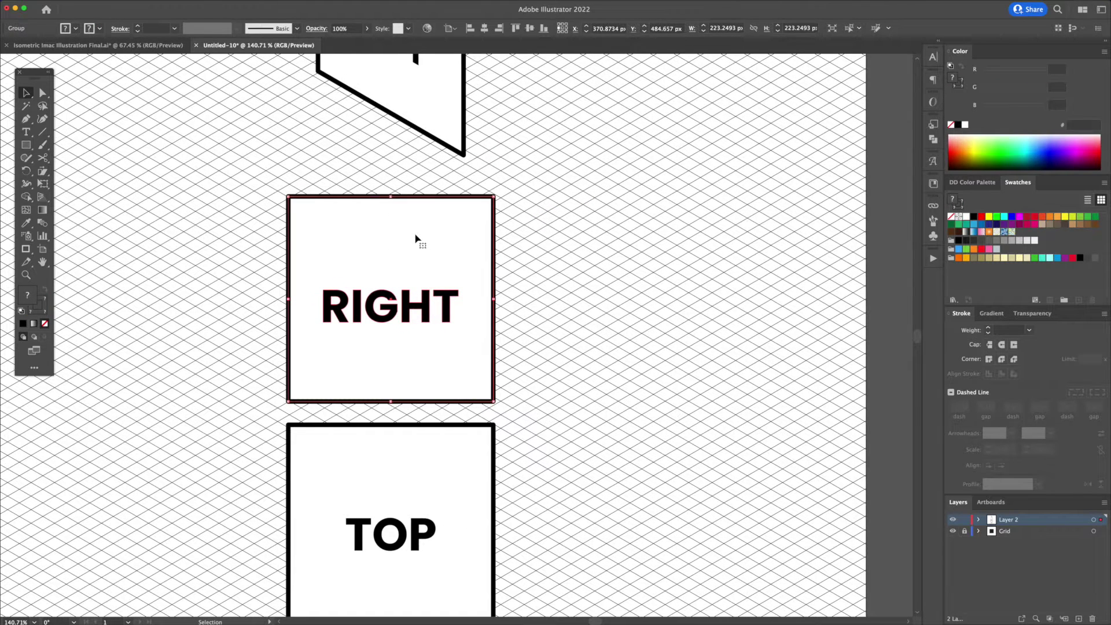
{"action": "key", "text": "s"}
{"action": "key", "text": "Return"}
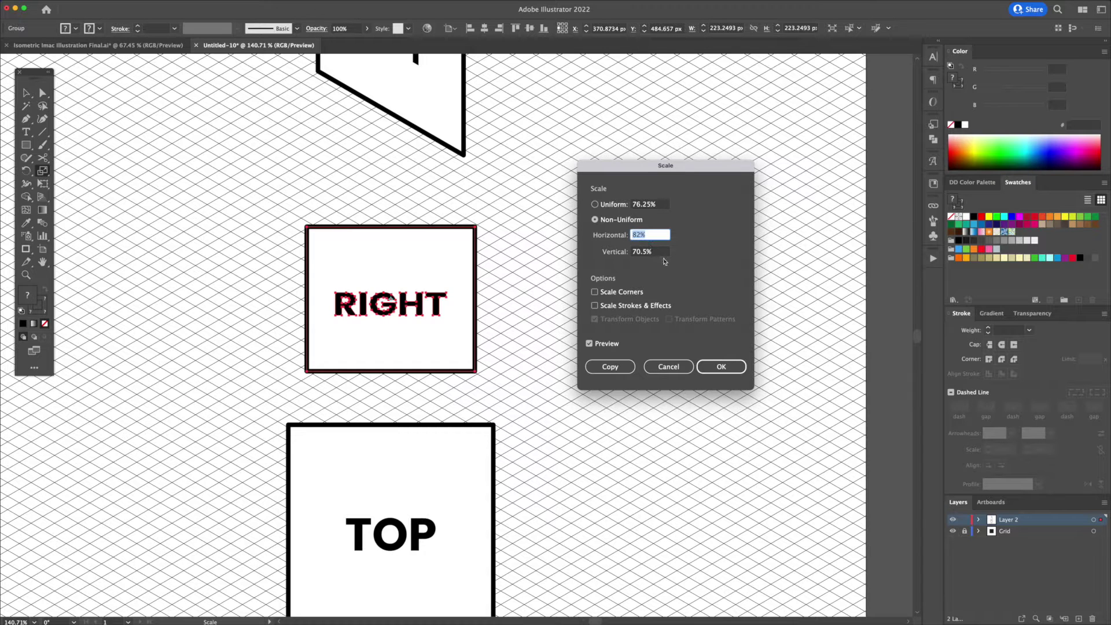
{"action": "key", "text": "Tab"}
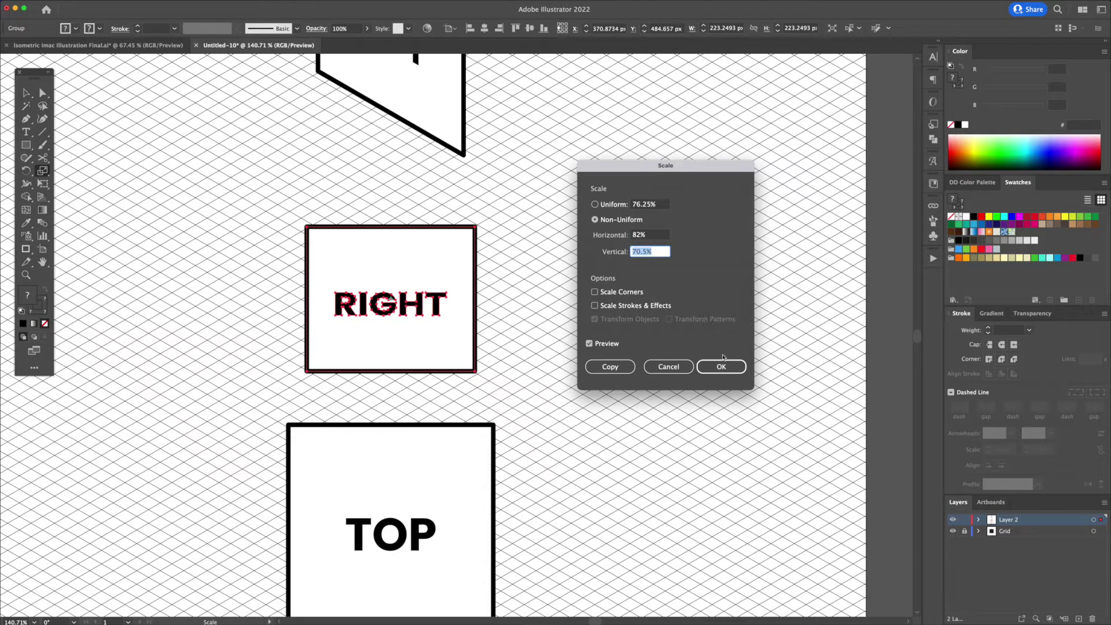
{"action": "left_click", "coordinate": [723, 367]}
- Shear the RIGHT square by 30° along the horizontal axis
{"action": "left_click_drag", "start_coordinate": [42, 171], "coordinate": [87, 180]}
{"action": "key", "text": "Return"}
{"action": "type", "text": "30"}
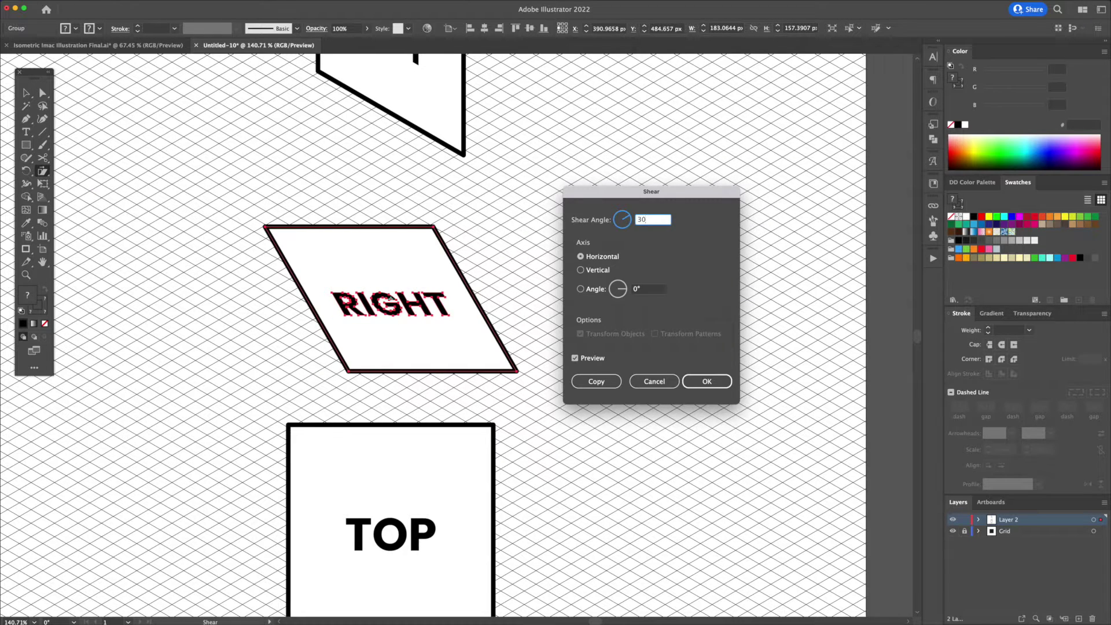
{"action": "left_click", "coordinate": [709, 381]}
- Rotate the RIGHT square by 30° and move it slightly straight up, away from the TOP square
{"action": "key", "text": "r"}
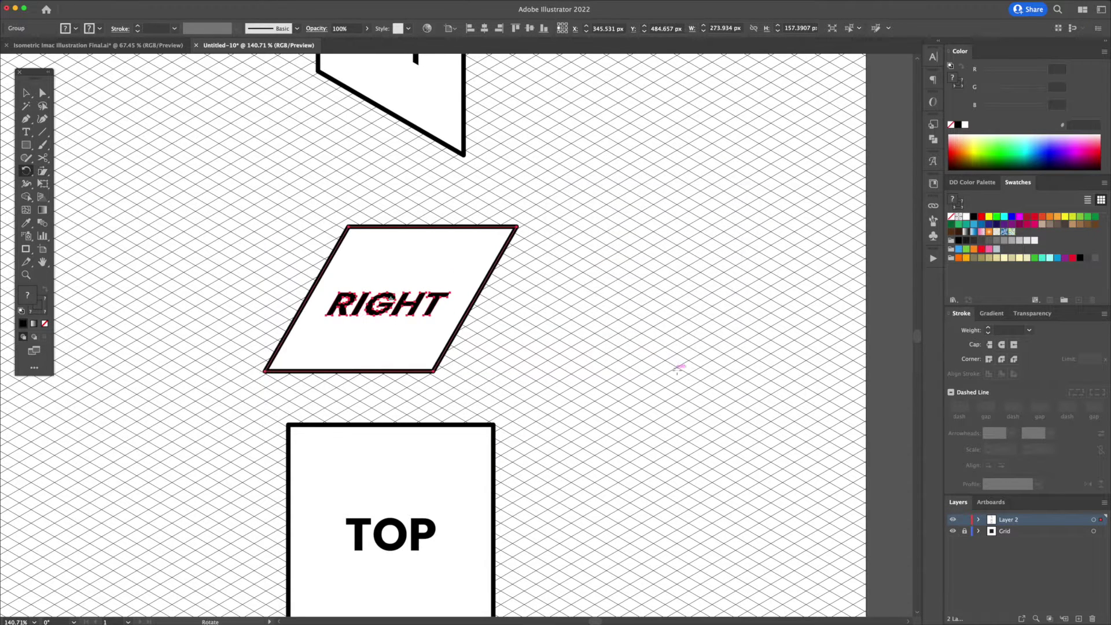
{"action": "key", "text": "Return"}
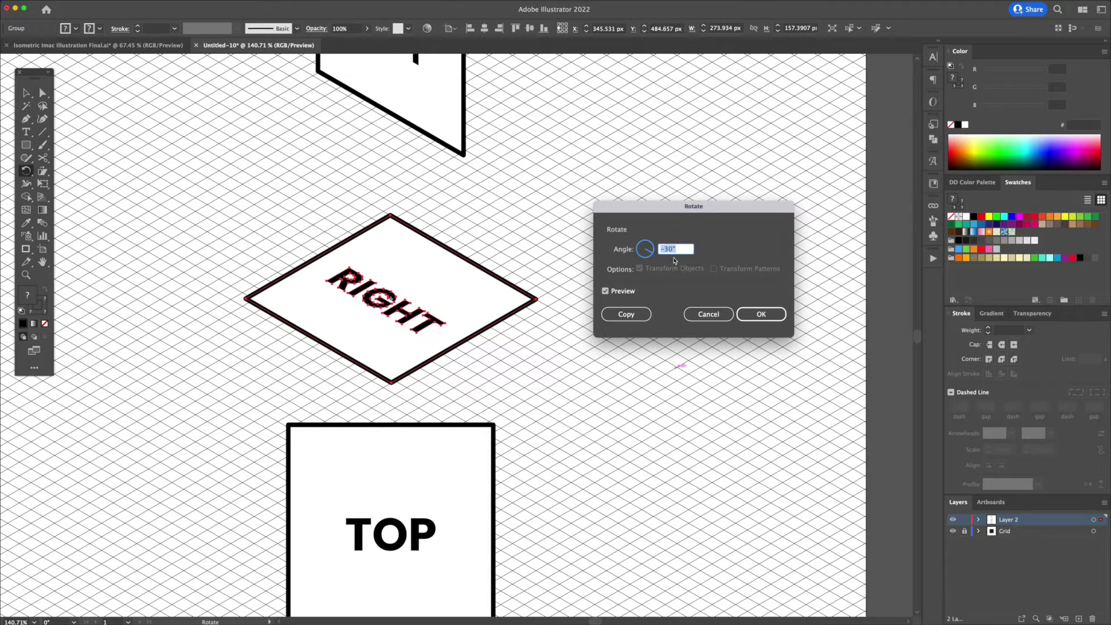
{"action": "type", "text": "3"}
{"action": "key", "text": "Return"}
{"action": "key", "text": "v"}
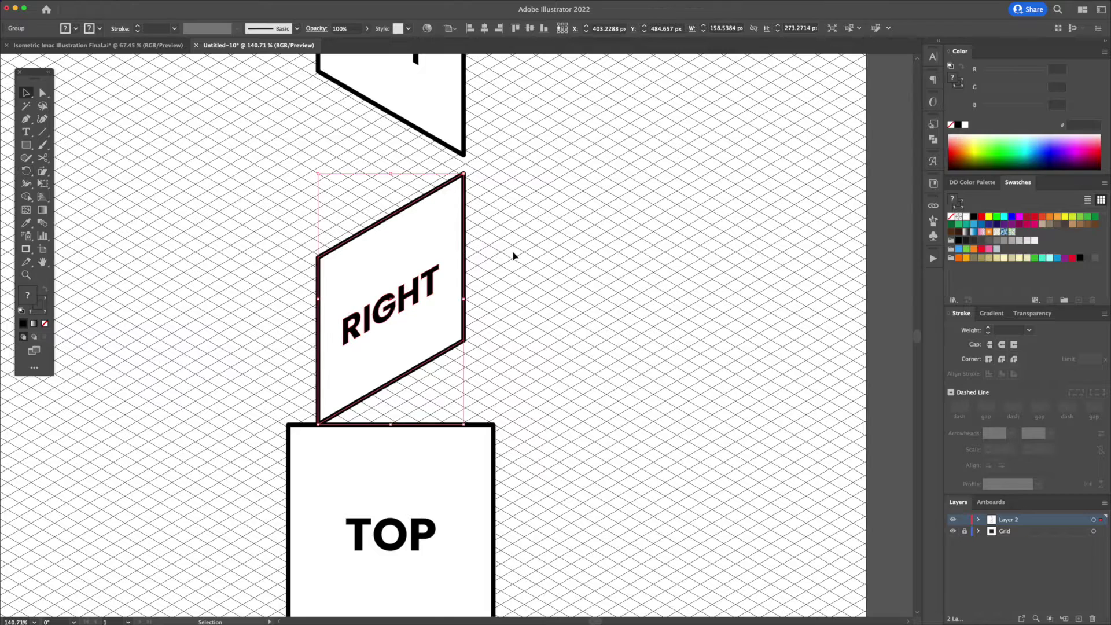
{"action": "left_click", "coordinate": [513, 255]}
{"action": "left_click_drag", "start_coordinate": [436, 272], "coordinate": [436, 255]}
- Scale the TOP square non-uniformly to 82% horizontally and 70.5% vertically
{"action": "scroll", "coordinate": [565, 306], "scroll_direction": "down", "scroll_amount": 5}
{"action": "left_click", "coordinate": [565, 306]}
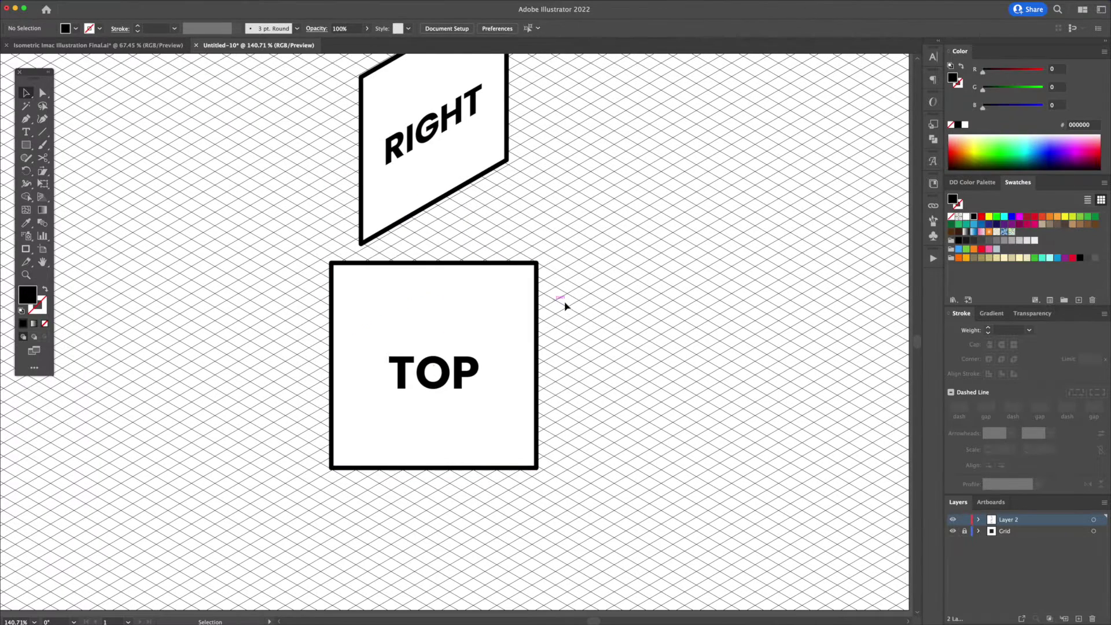
{"action": "left_click", "coordinate": [456, 378]}
{"action": "key", "text": "s"}
{"action": "key", "text": "Return"}
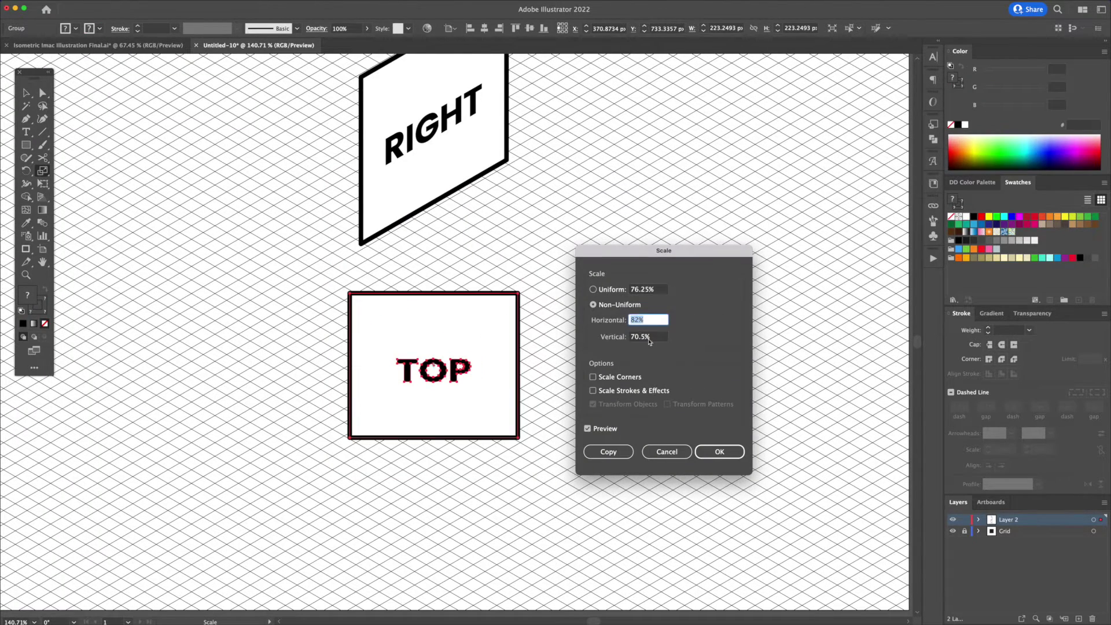
{"action": "key", "text": "Tab"}
{"action": "left_click", "coordinate": [713, 450]}
- Shear the TOP square by 30° along the horizontal axis
{"action": "left_click_drag", "start_coordinate": [42, 172], "coordinate": [74, 182]}
{"action": "key", "text": "Return"}
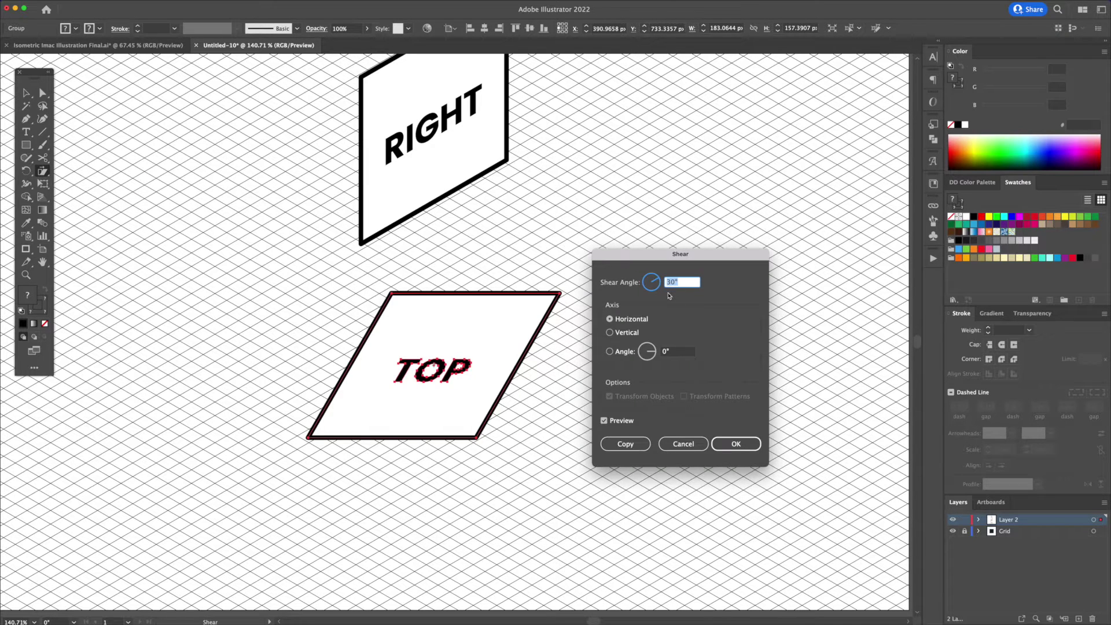
{"action": "left_click", "coordinate": [738, 443]}
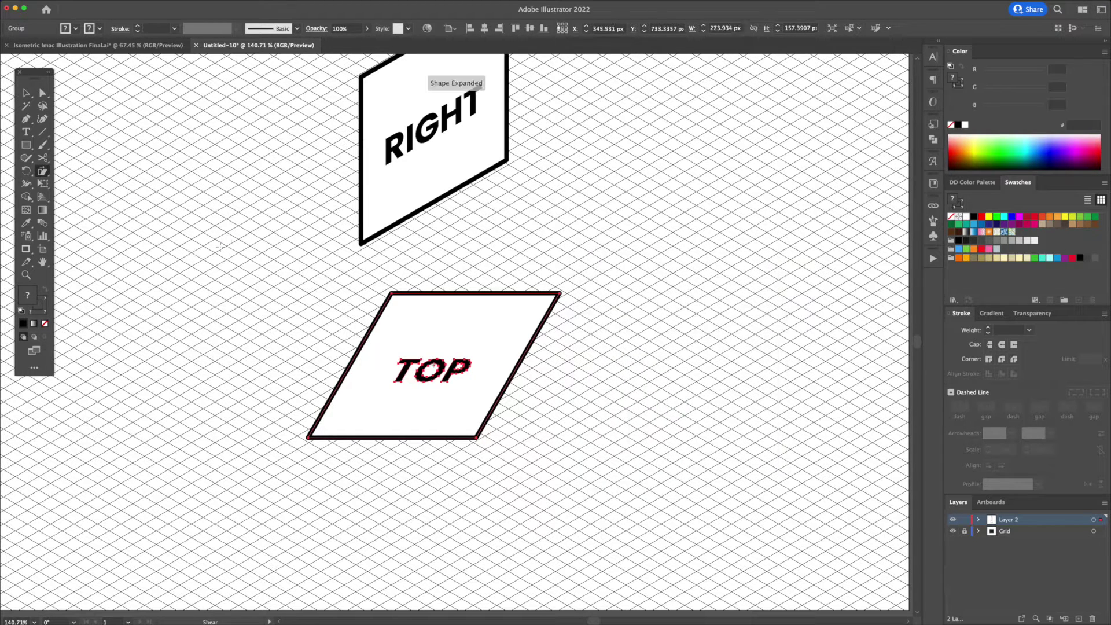
- Rotate the TOP square by -30° so that it lies flat as the top isometric plane
{"action": "double_click", "coordinate": [26, 171]}
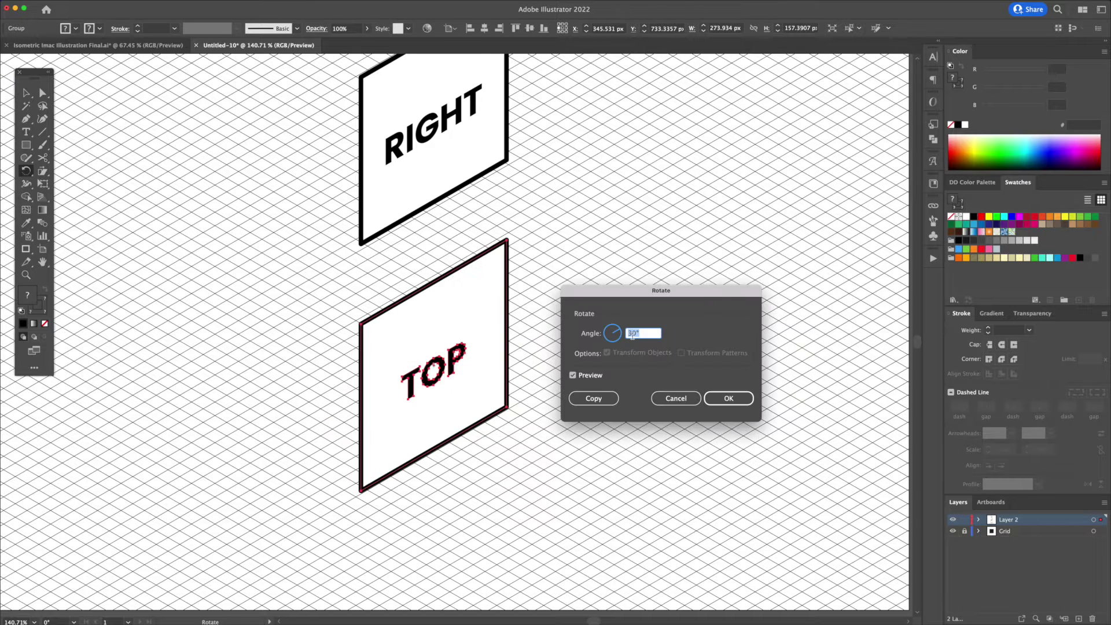
{"action": "left_click", "coordinate": [637, 333]}
{"action": "left_click", "coordinate": [629, 333]}
{"action": "type", "text": "-"}
{"action": "left_click_drag", "start_coordinate": [644, 333], "coordinate": [611, 336]}
{"action": "key", "text": "Tab"}
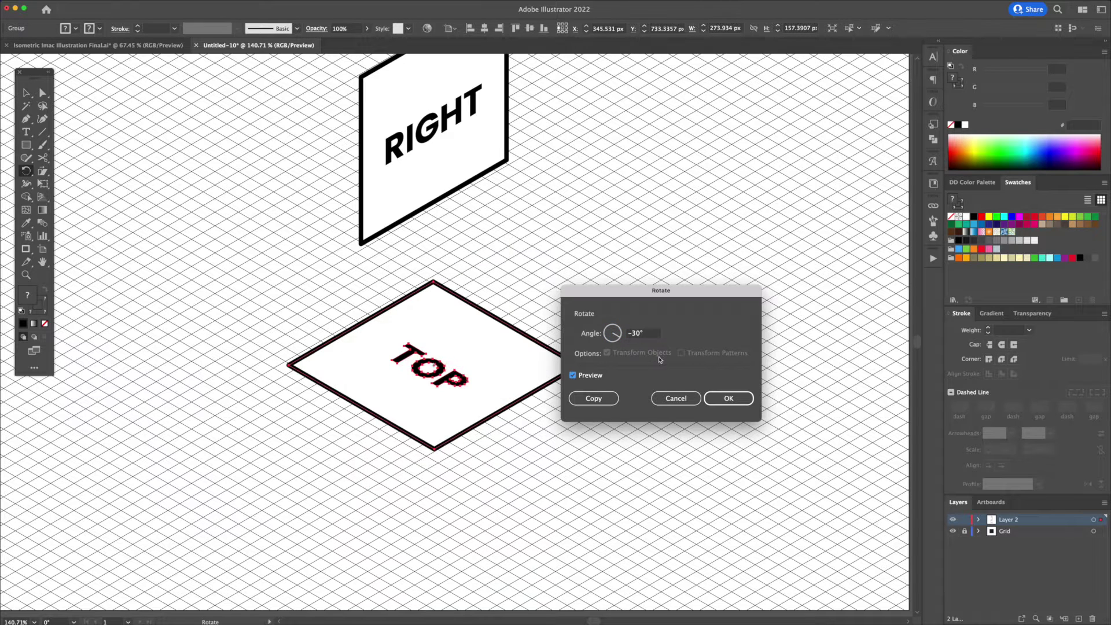
{"action": "left_click_drag", "start_coordinate": [603, 307], "coordinate": [661, 307]}
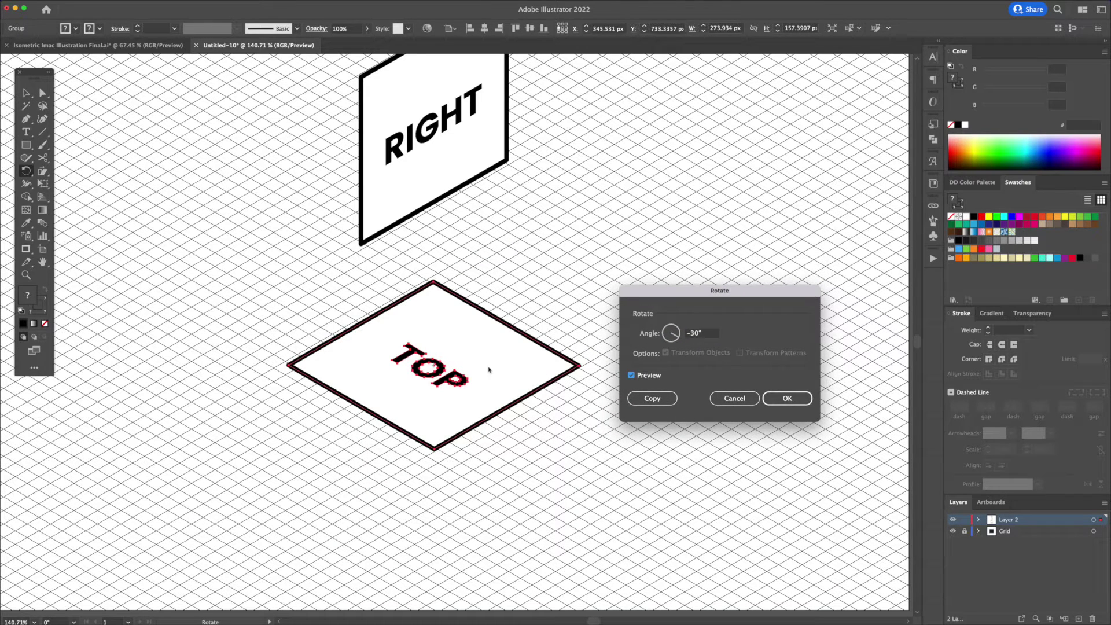
{"action": "left_click", "coordinate": [787, 399]}
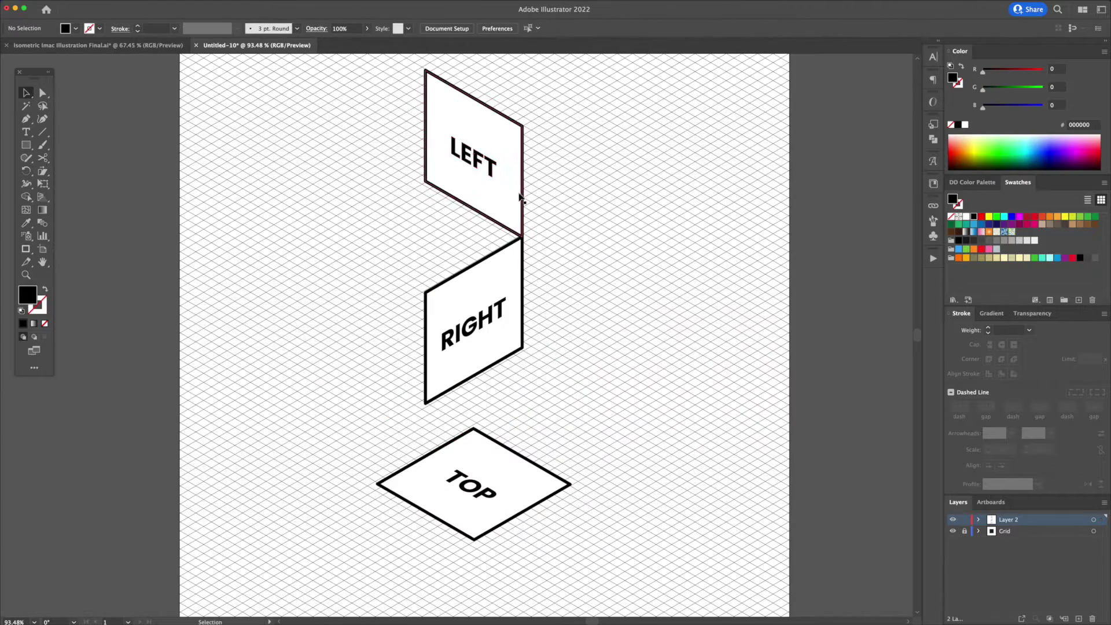
- Arrange the LEFT, RIGHT and TOP planes as the three faces of an isometric cube, with small gaps between them
{"action": "left_click_drag", "start_coordinate": [509, 202], "coordinate": [380, 384]}
{"action": "left_click_drag", "start_coordinate": [461, 352], "coordinate": [529, 367]}
{"action": "left_click_drag", "start_coordinate": [369, 383], "coordinate": [466, 377]}
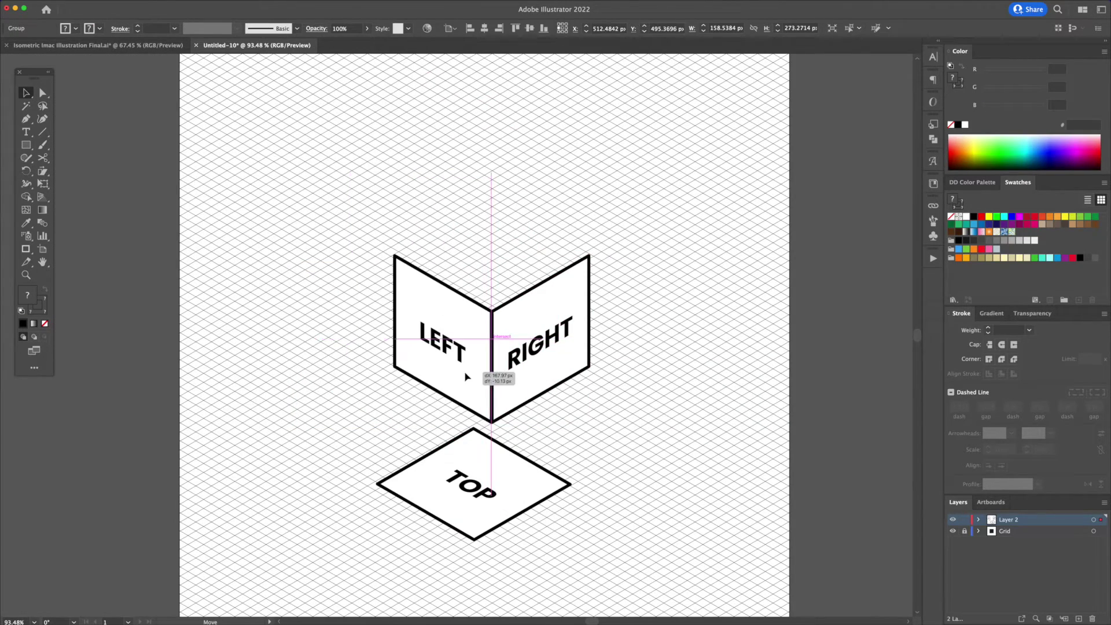
{"action": "left_click_drag", "start_coordinate": [470, 455], "coordinate": [489, 225]}
{"action": "left_click", "coordinate": [574, 195]}
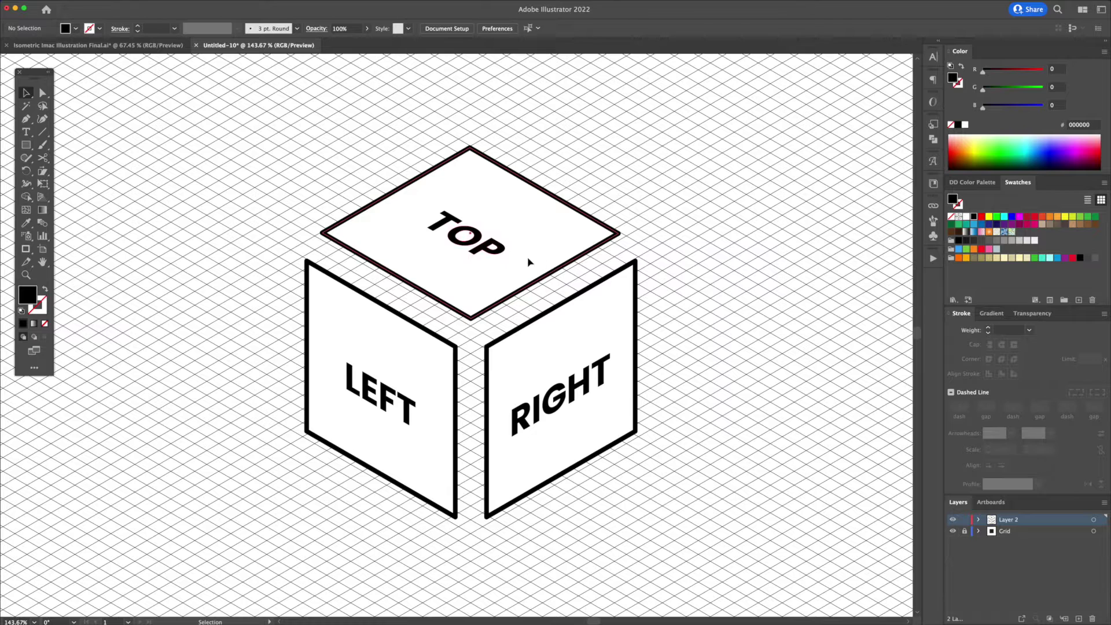
{"action": "mouse_move", "coordinate": [527, 257]}
{"action": "left_mouse_down"}
{"action": "mouse_move", "coordinate": [530, 220]}
{"action": "mouse_move", "coordinate": [529, 278]}
{"action": "mouse_move", "coordinate": [527, 191]}
{"action": "mouse_move", "coordinate": [528, 300]}
{"action": "mouse_move", "coordinate": [532, 277]}
{"action": "left_mouse_up"}
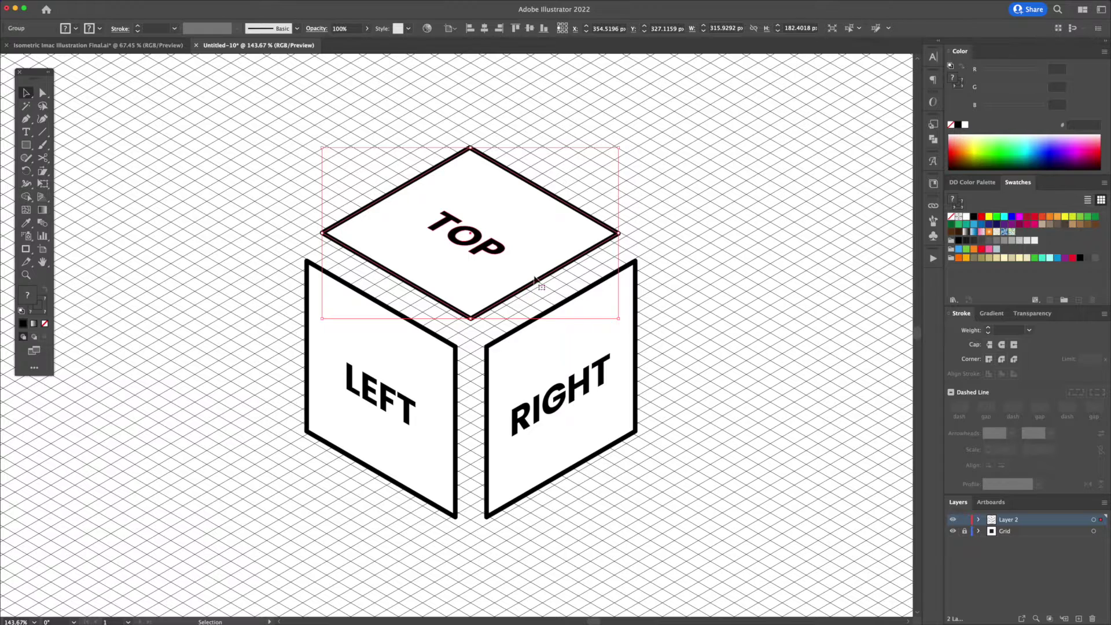
{"action": "left_click", "coordinate": [695, 251]}
- Start a numeric move of the RIGHT plane with horizontal, vertical and distance at 0 px and the angle at -30°
{"action": "mouse_move", "coordinate": [606, 322]}
{"action": "left_mouse_down"}
{"action": "mouse_move", "coordinate": [695, 275]}
{"action": "mouse_move", "coordinate": [588, 330]}
{"action": "left_mouse_up"}
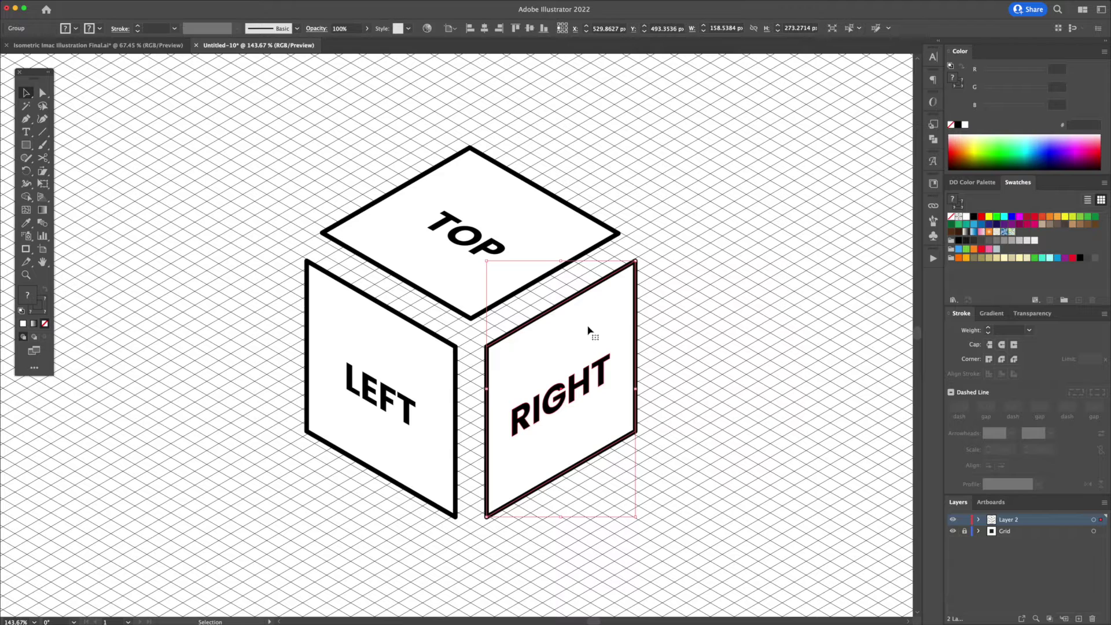
{"action": "key", "text": "Return"}
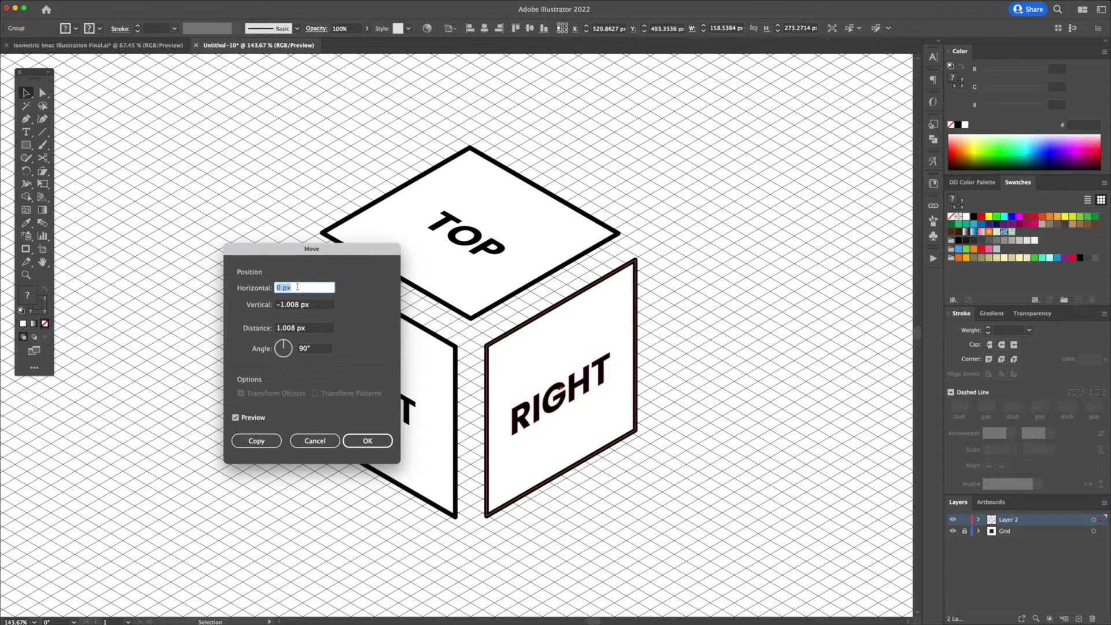
{"action": "type", "text": "0"}
{"action": "key", "text": "Tab"}
{"action": "type", "text": "0"}
{"action": "key", "text": "Tab"}
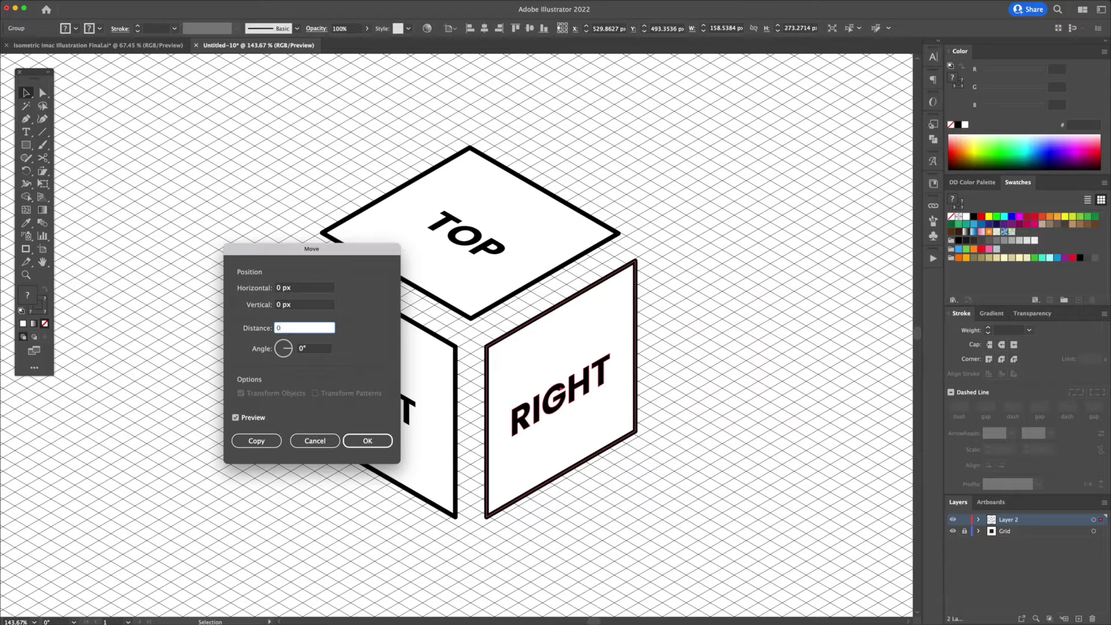
{"action": "key", "text": "Tab"}
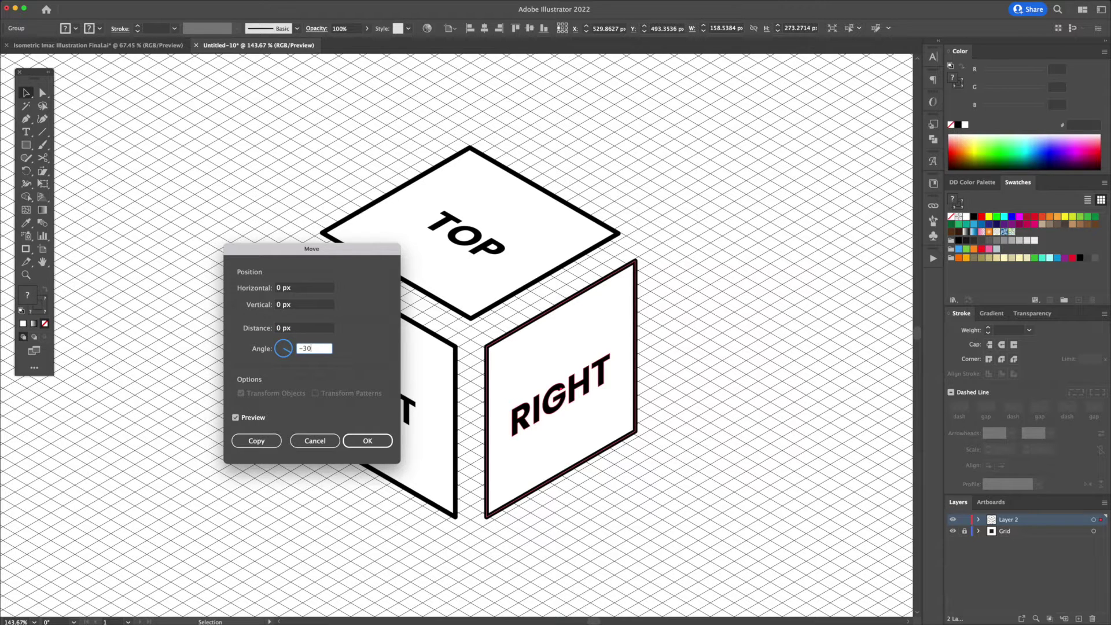
- Try shifting the RIGHT plane back and forth along the -30° direction by varying the move distance
{"action": "left_click", "coordinate": [296, 329]}
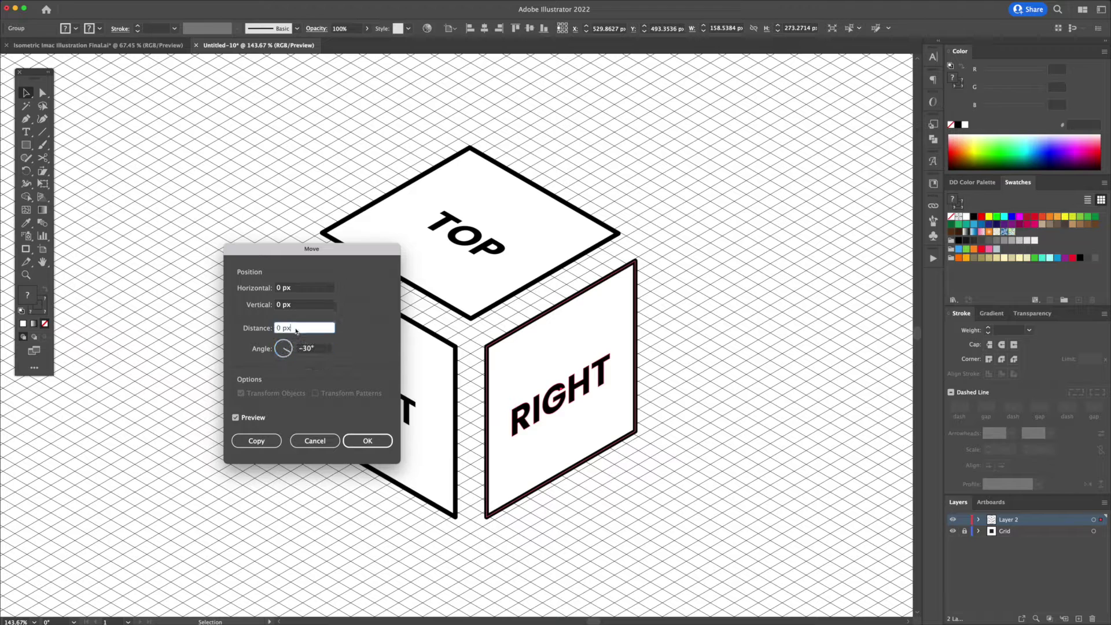
{"action": "key", "text": "shift+Up"}
{"action": "key", "text": "shift+Up"}
{"action": "key", "text": "shift+Up"}
{"action": "key", "text": "shift+Up"}
{"action": "key", "text": "shift+Up"}
{"action": "key", "text": "shift+Up"}
{"action": "key", "text": "shift+Up"}
{"action": "key", "text": "shift+Down"}
{"action": "key", "text": "shift+Down"}
{"action": "key", "text": "shift+Down"}
{"action": "key", "text": "shift+Down"}
{"action": "key", "text": "shift+Down"}
{"action": "key", "text": "shift+Down"}
{"action": "key", "text": "shift+Down"}
{"action": "key", "text": "Up"}
{"action": "key", "text": "Up"}
{"action": "key", "text": "Up"}
{"action": "key", "text": "Down"}
{"action": "key", "text": "Down"}
{"action": "key", "text": "Down"}
- Set the move angle to 30°, try shifting the RIGHT plane back and forth along it, and deselect the plane
{"action": "left_click", "coordinate": [316, 349]}
{"action": "left_click_drag", "start_coordinate": [316, 351], "coordinate": [299, 353]}
{"action": "type", "text": "30"}
{"action": "left_click", "coordinate": [304, 328]}
{"action": "key", "text": "shift+Up"}
{"action": "key", "text": "shift+Up"}
{"action": "key", "text": "shift+Up"}
{"action": "key", "text": "shift+Up"}
{"action": "key", "text": "shift+Up"}
{"action": "key", "text": "shift+Up"}
{"action": "key", "text": "shift+Up"}
{"action": "key", "text": "shift+Down"}
{"action": "key", "text": "shift+Down"}
{"action": "key", "text": "shift+Down"}
{"action": "key", "text": "shift+Down"}
{"action": "key", "text": "shift+Down"}
{"action": "key", "text": "shift+Down"}
{"action": "key", "text": "shift+Down"}
{"action": "key", "text": "shift+Down"}
{"action": "key", "text": "shift+Down"}
{"action": "key", "text": "shift+Down"}
{"action": "key", "text": "shift+Down"}
{"action": "key", "text": "shift+Down"}
{"action": "key", "text": "shift+Down"}
{"action": "key", "text": "shift+Down"}
{"action": "key", "text": "shift+Down"}
{"action": "key", "text": "shift+Down"}
{"action": "key", "text": "shift+Up"}
{"action": "key", "text": "shift+Up"}
{"action": "key", "text": "shift+Up"}
{"action": "key", "text": "shift+Up"}
{"action": "key", "text": "shift+Up"}
{"action": "key", "text": "shift+Up"}
{"action": "key", "text": "shift+Up"}
{"action": "key", "text": "shift+Up"}
{"action": "key", "text": "shift+Up"}
{"action": "key", "text": "Return"}
{"action": "left_click", "coordinate": [650, 320]}
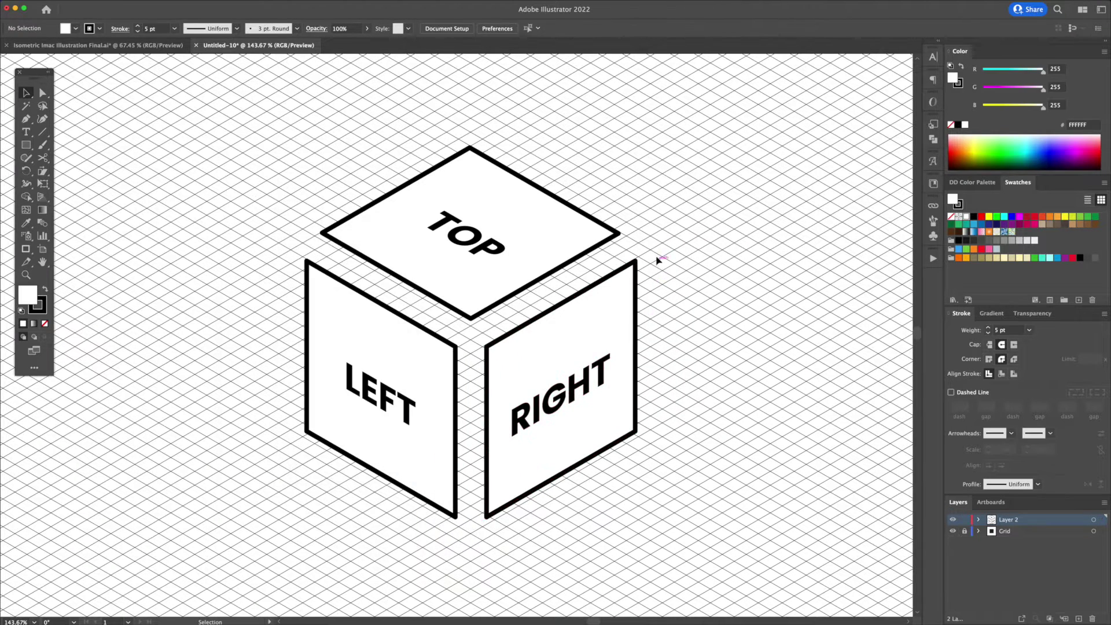
{"action": "key", "text": "a"}
{"action": "left_click", "coordinate": [635, 262]}
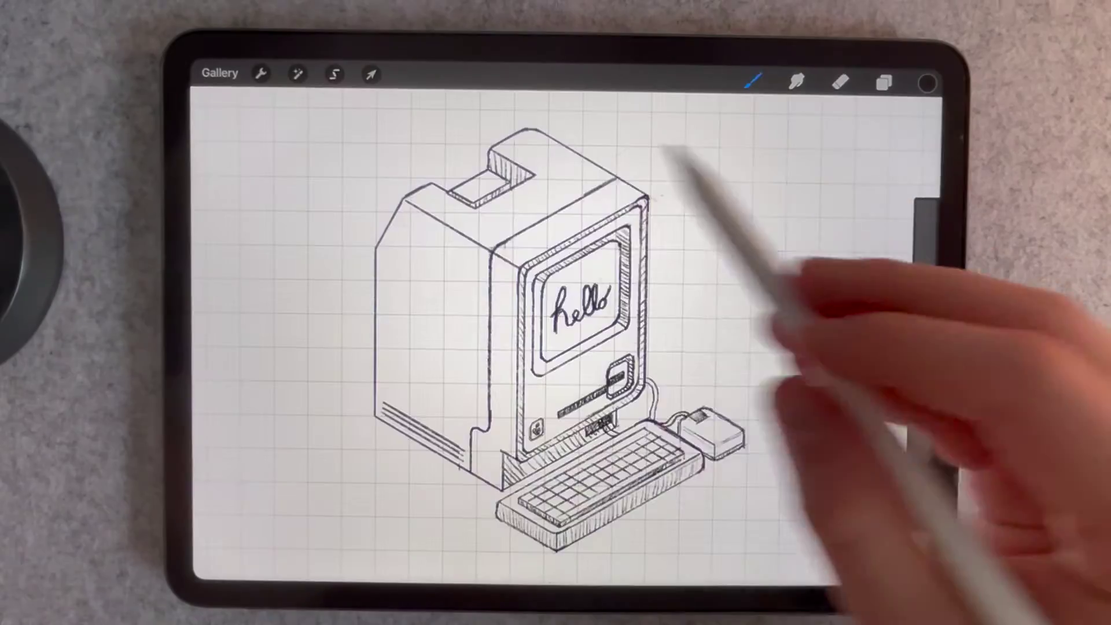
- Export the sketch of the retro computer from the iPad drawing app
{"action": "left_click", "coordinate": [261, 73]}
{"action": "left_click", "coordinate": [409, 286]}
{"action": "left_click", "coordinate": [707, 457]}
- Turn the sketch's layer into a template layer named Reference Sketch, with images dimmed to 50%
{"action": "scroll", "coordinate": [651, 368], "scroll_direction": "up", "scroll_amount": 3}
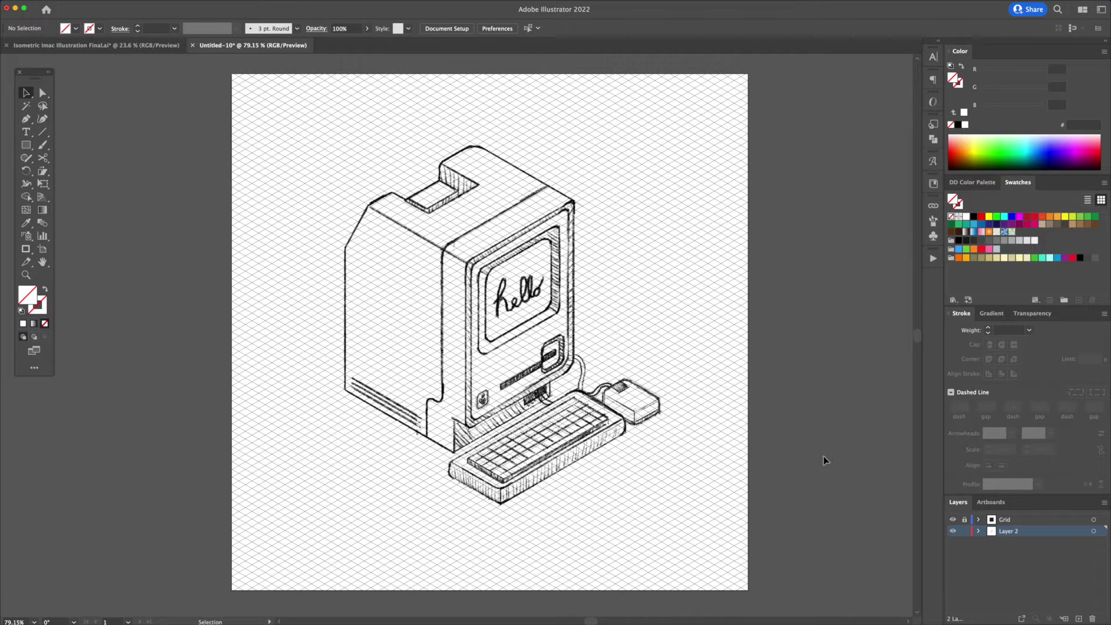
{"action": "left_click", "coordinate": [722, 433]}
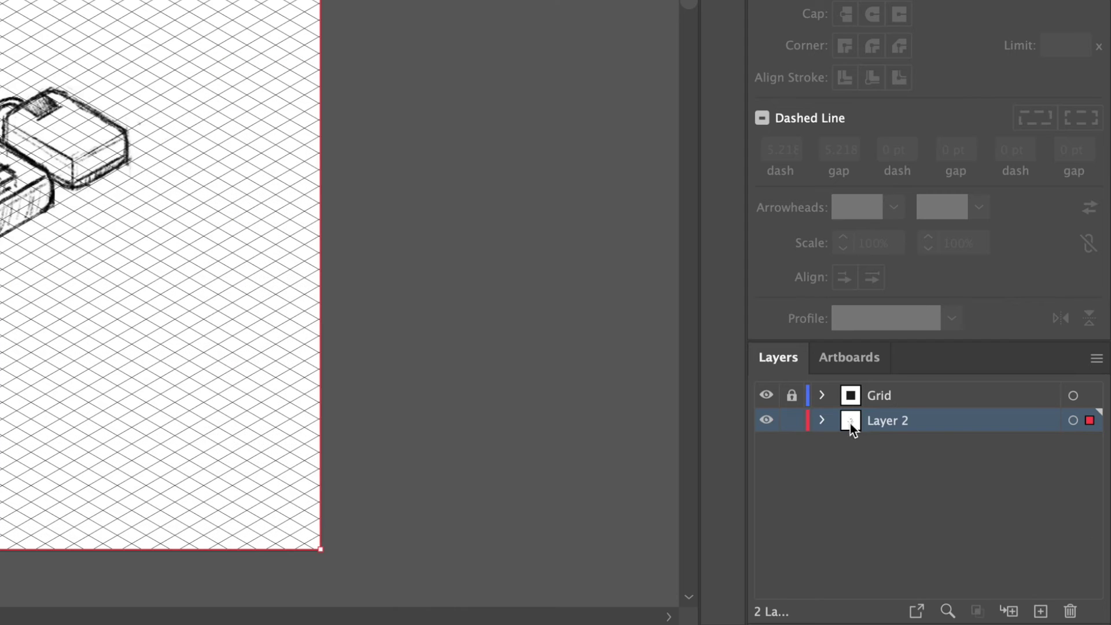
{"action": "double_click", "coordinate": [992, 531]}
{"action": "type", "text": "Reference Sketch"}
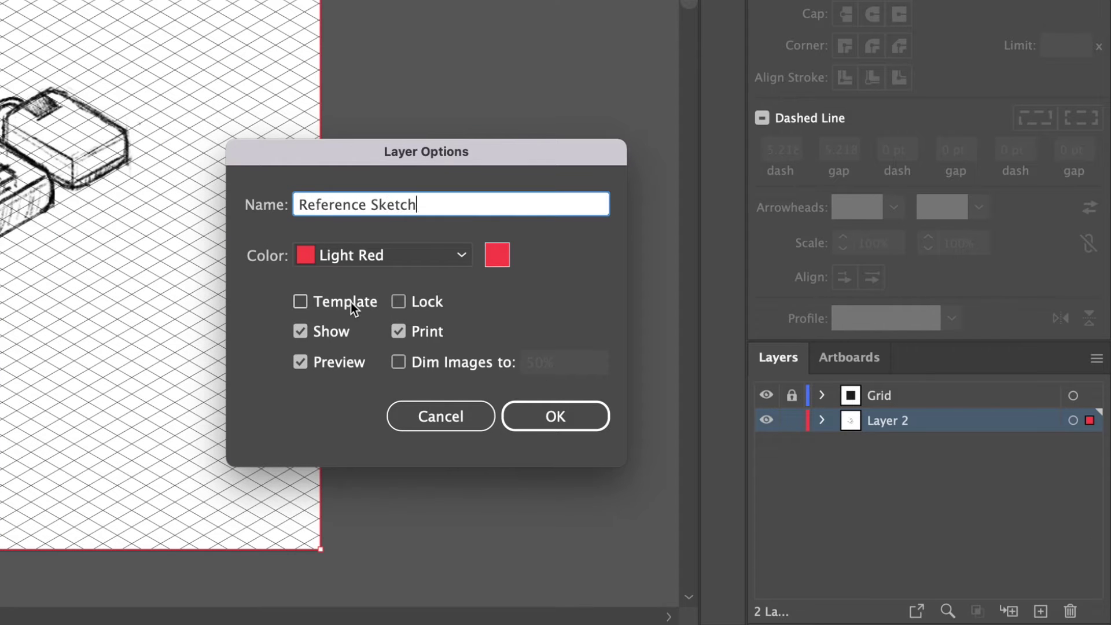
{"action": "left_click", "coordinate": [351, 303]}
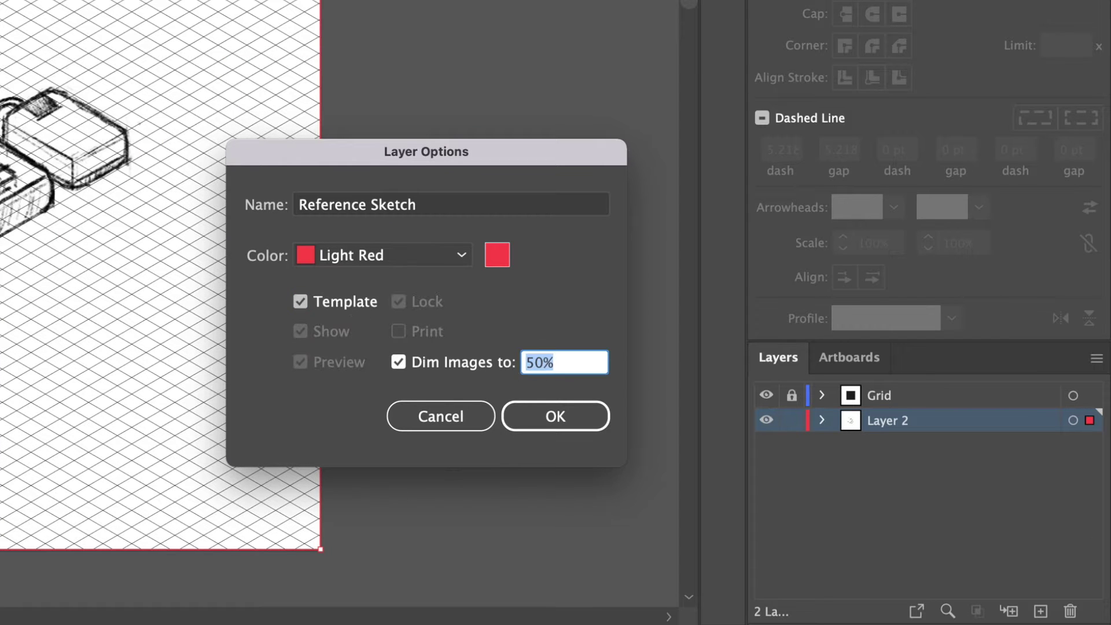
{"action": "left_click", "coordinate": [579, 411]}
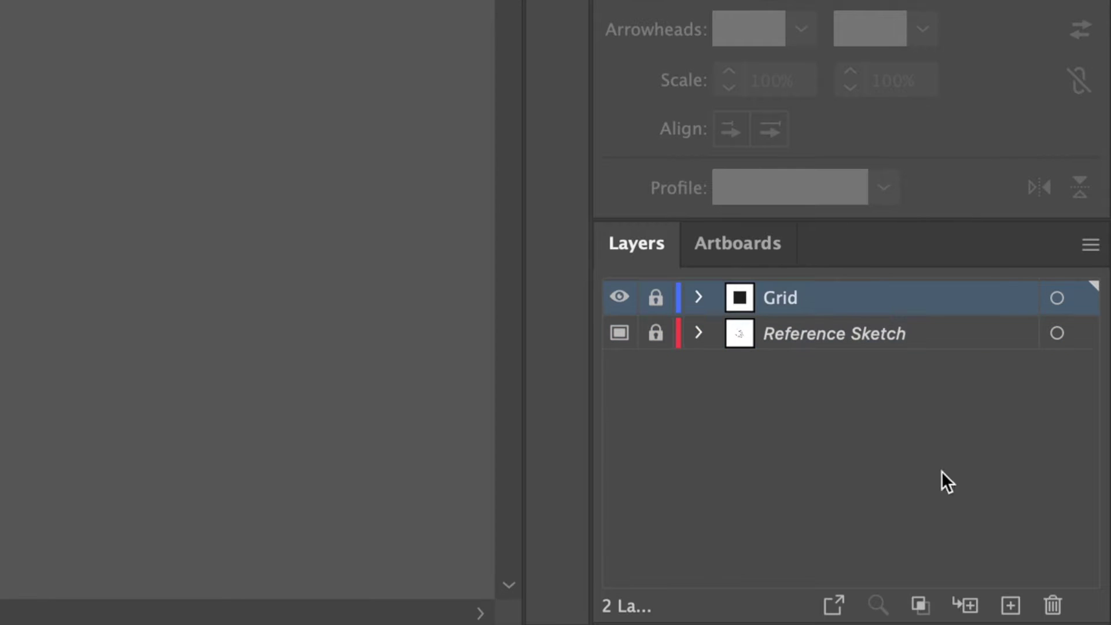
- Add two new layers above the grid, naming the upper one Outline and the lower one Colour
{"action": "left_click", "coordinate": [1040, 611]}
{"action": "left_click", "coordinate": [1010, 603]}
{"action": "double_click", "coordinate": [788, 297]}
{"action": "type", "text": "Outline"}
{"action": "key", "text": "Return"}
{"action": "double_click", "coordinate": [792, 331]}
{"action": "type", "text": "Colour"}
{"action": "key", "text": "Return"}
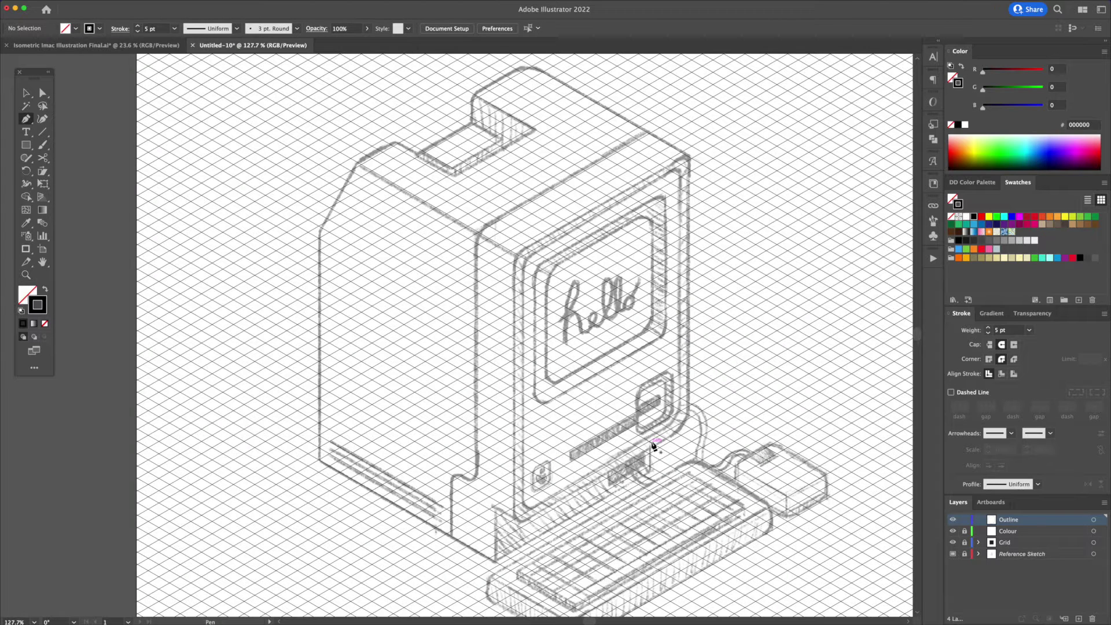
- Start tracing the computer case on the Outline layer with the Pen tool, following the base and the left vertical edge along the grid
{"action": "left_click", "coordinate": [650, 452]}
{"action": "left_click", "coordinate": [649, 480]}
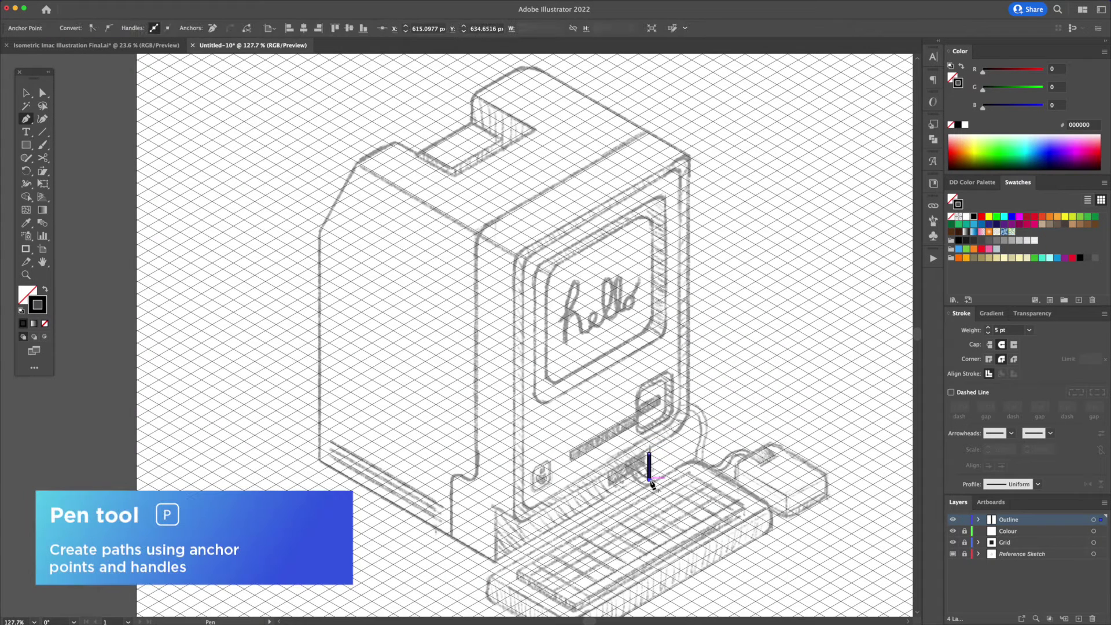
{"action": "left_click", "coordinate": [500, 565]}
{"action": "left_click", "coordinate": [319, 461]}
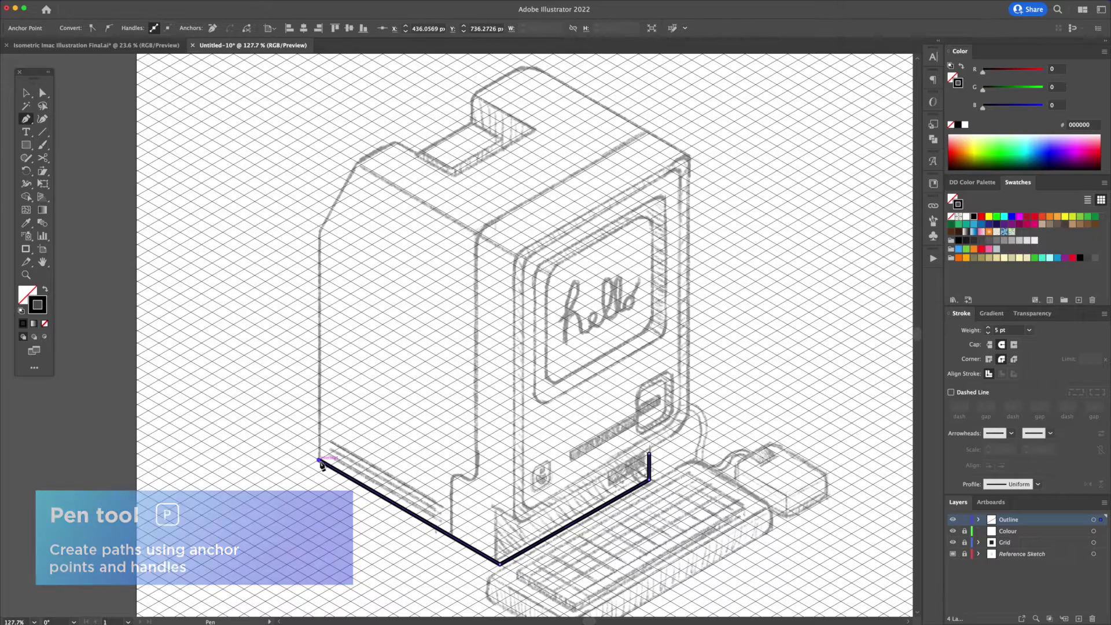
{"action": "left_click", "coordinate": [319, 227]}
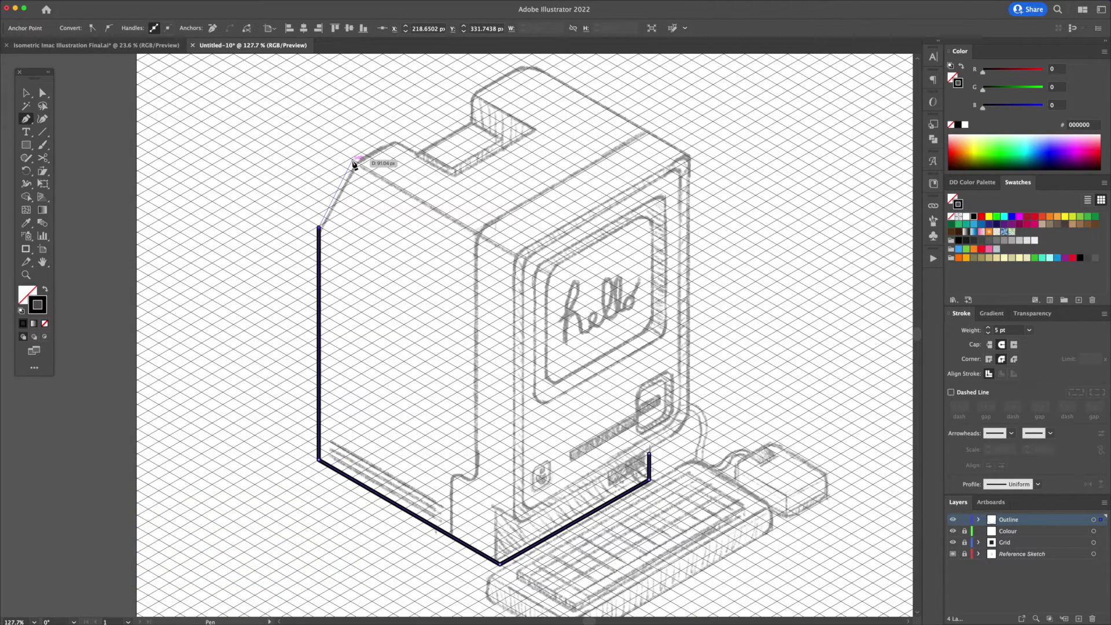
- Continue the case outline over the sloped back and top, down the right edge, and close the path at the base notch
{"action": "scroll", "coordinate": [469, 116], "scroll_direction": "up", "scroll_amount": 3}
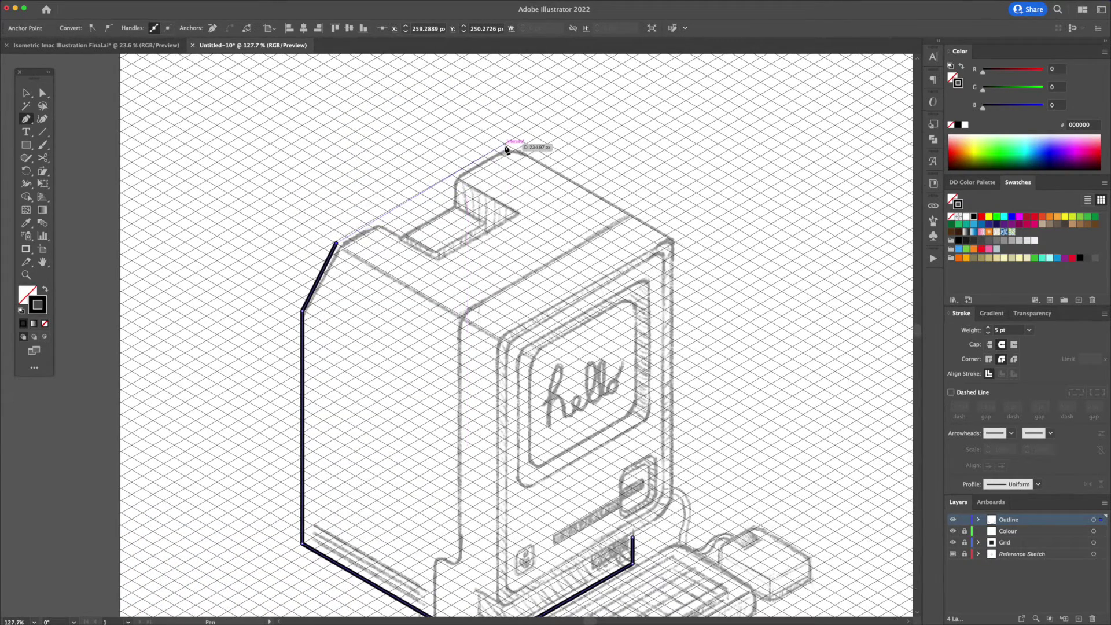
{"action": "left_click", "coordinate": [506, 144]}
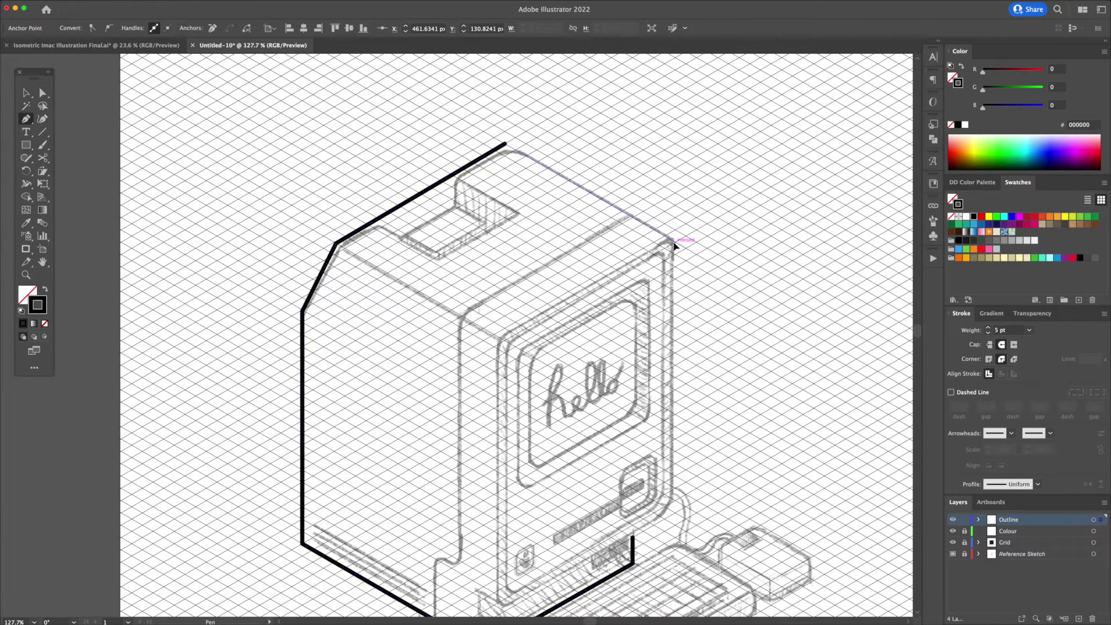
{"action": "left_click", "coordinate": [674, 243]}
{"action": "scroll", "coordinate": [674, 243], "scroll_direction": "down", "scroll_amount": 3}
{"action": "left_click", "coordinate": [673, 443]}
{"action": "left_click", "coordinate": [630, 466]}
{"action": "left_click", "coordinate": [630, 492]}
{"action": "left_click", "coordinate": [481, 576]}
- Round the lower-left corner and the two right-hand corners of the computer case outline
{"action": "key", "text": "a"}
{"action": "scroll", "coordinate": [672, 182], "scroll_direction": "left", "scroll_amount": 1}
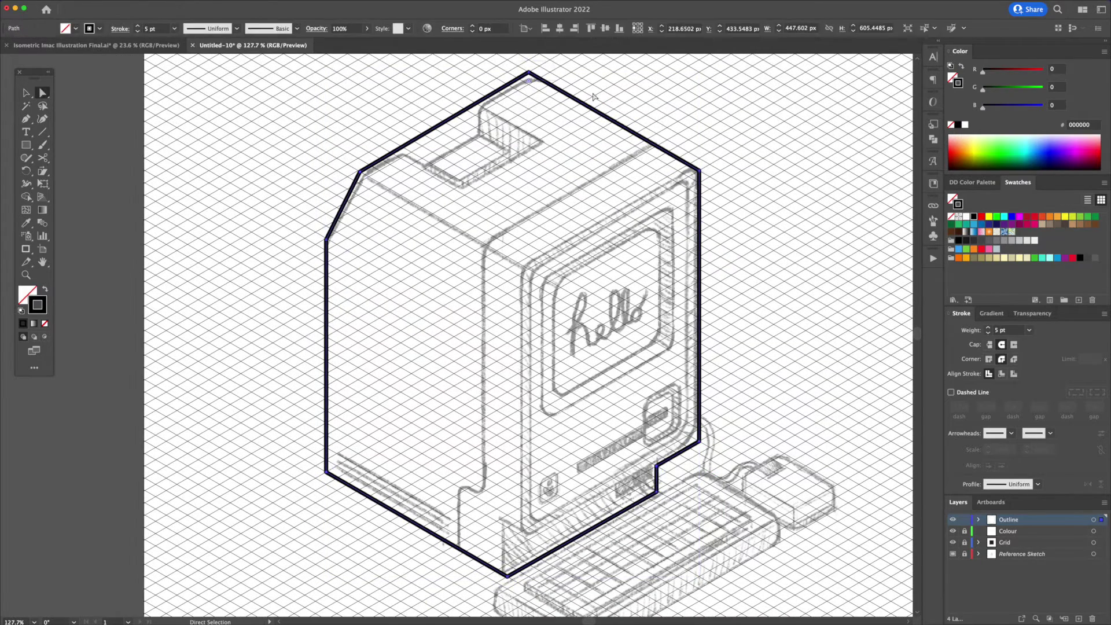
{"action": "left_click", "coordinate": [359, 171]}
{"action": "left_click_drag", "start_coordinate": [692, 438], "coordinate": [684, 433]}
- Draw the front face's lower, left and upper edges with the Pen tool, ending with a short downward segment at the upper-right corner
{"action": "scroll", "coordinate": [665, 405], "scroll_direction": "up", "scroll_amount": 3}
{"action": "key", "text": "p"}
{"action": "left_click", "coordinate": [654, 492]}
{"action": "left_click", "coordinate": [484, 589]}
{"action": "left_click", "coordinate": [485, 232]}
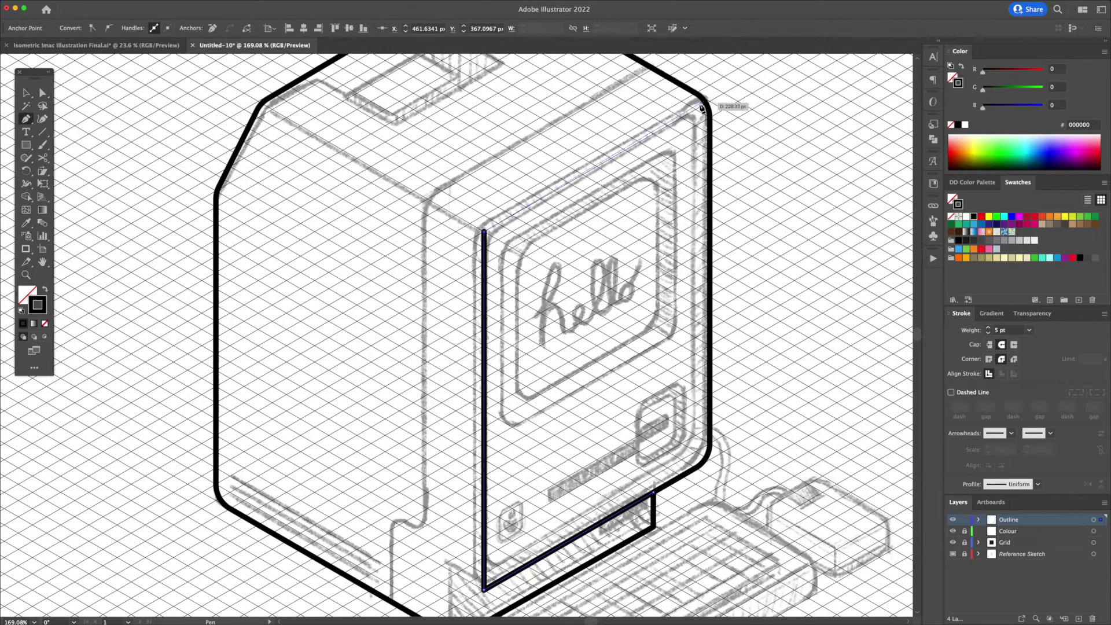
{"action": "left_click", "coordinate": [694, 111]}
{"action": "scroll", "coordinate": [694, 110], "scroll_direction": "up", "scroll_amount": 5}
{"action": "left_click", "coordinate": [522, 294]}
- Round the upper-right corner of the front-face path near the case outline
{"action": "key", "text": "a"}
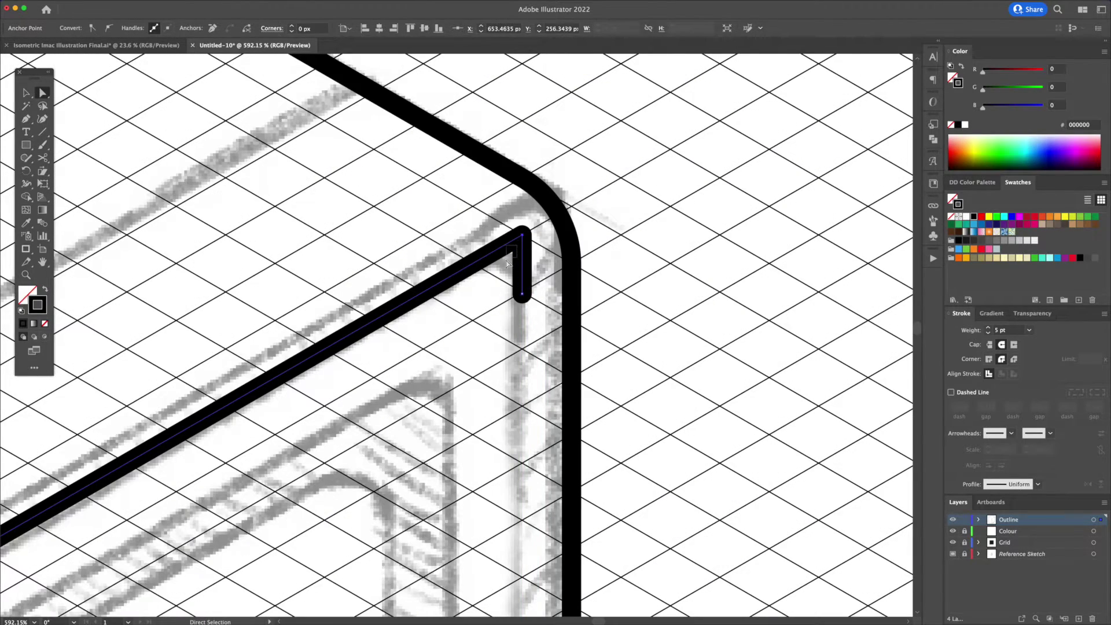
{"action": "mouse_move", "coordinate": [517, 246]}
{"action": "left_mouse_down"}
{"action": "mouse_move", "coordinate": [481, 288]}
{"action": "mouse_move", "coordinate": [518, 237]}
{"action": "left_mouse_up"}
{"action": "left_click_drag", "start_coordinate": [518, 239], "coordinate": [519, 241]}
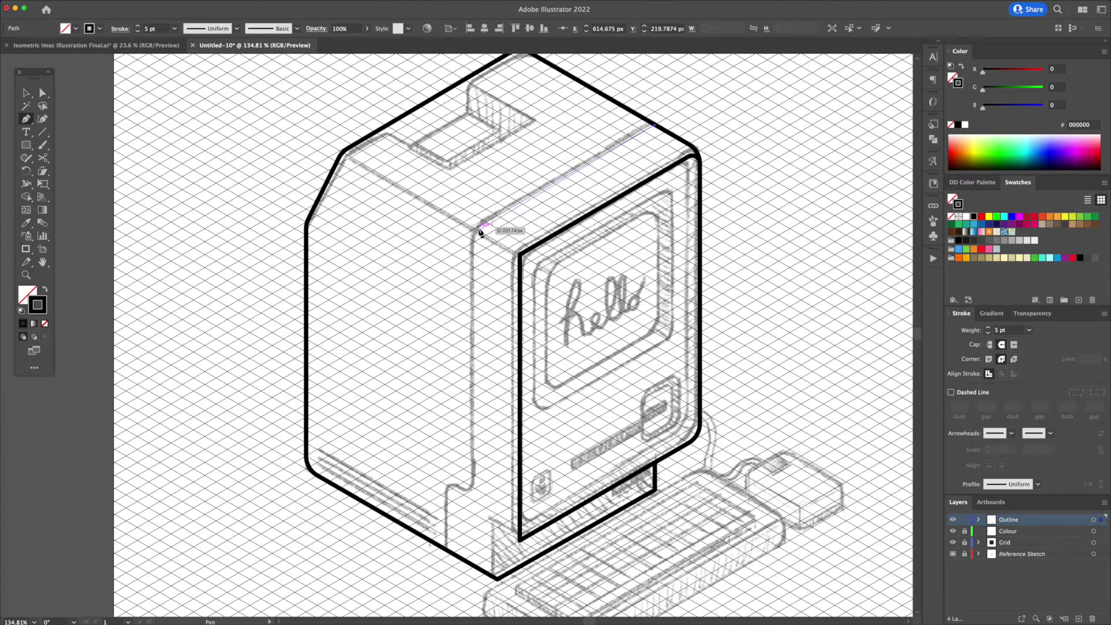
- Draw the seam behind the front section, from the case's top edge down the side and through a small step to the base
{"action": "left_click", "coordinate": [475, 229]}
{"action": "left_click", "coordinate": [476, 501]}
{"action": "left_click", "coordinate": [442, 482]}
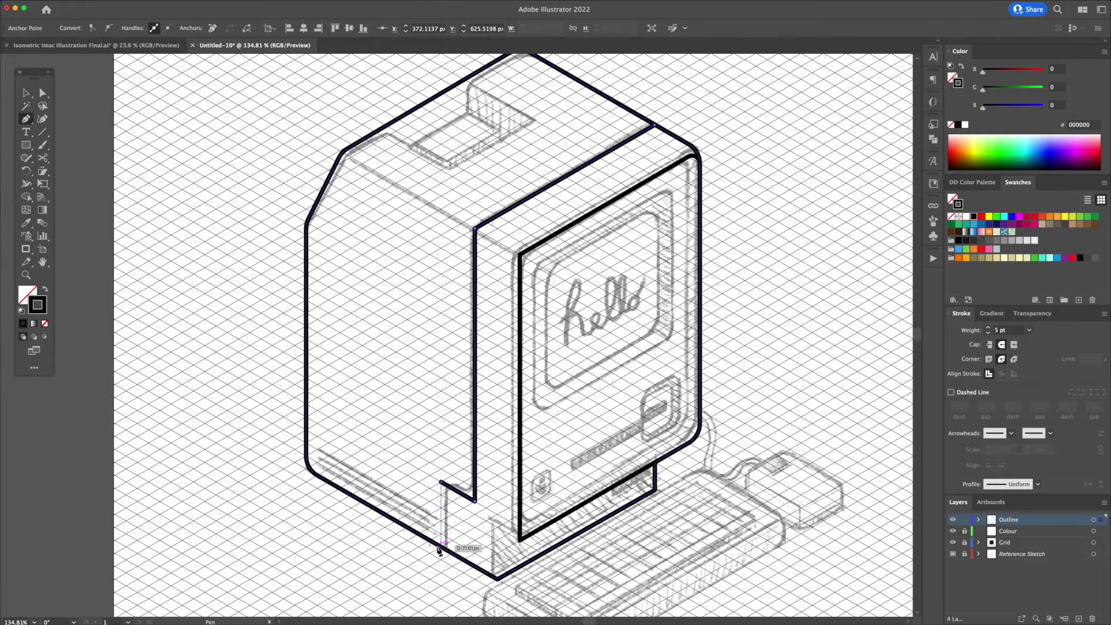
{"action": "left_click", "coordinate": [442, 546]}
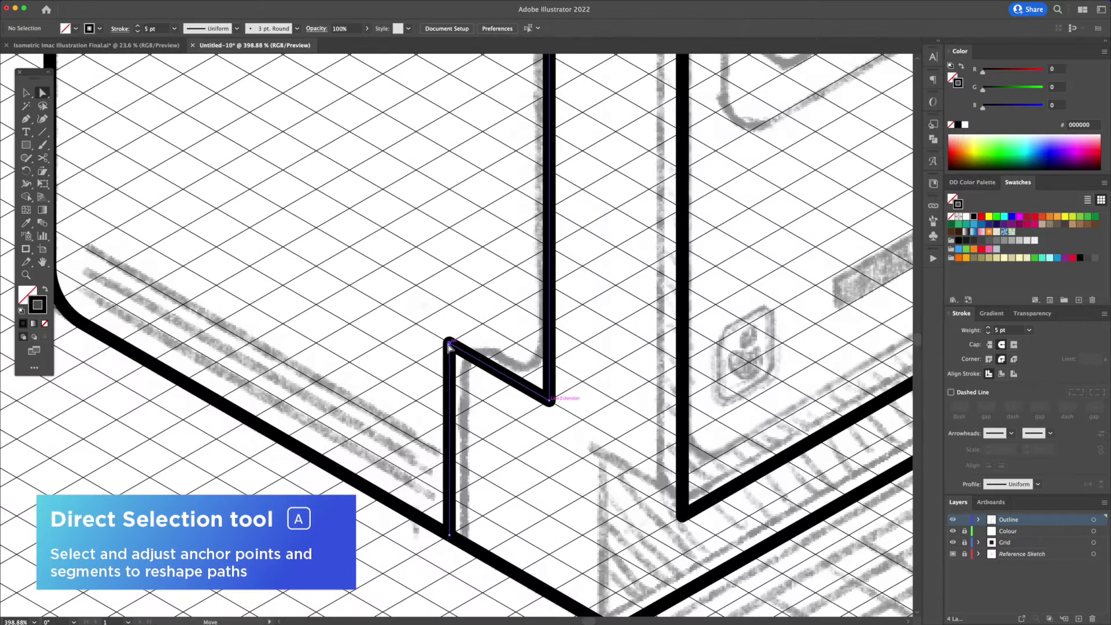
- Move the step's upper-left corner and the seam's bottom endpoint 10 px at an angle of -30°
{"action": "left_click", "coordinate": [550, 401]}
{"action": "left_click", "coordinate": [449, 343]}
{"action": "left_click", "coordinate": [450, 535]}
{"action": "key", "text": "v"}
{"action": "key", "text": "Return"}
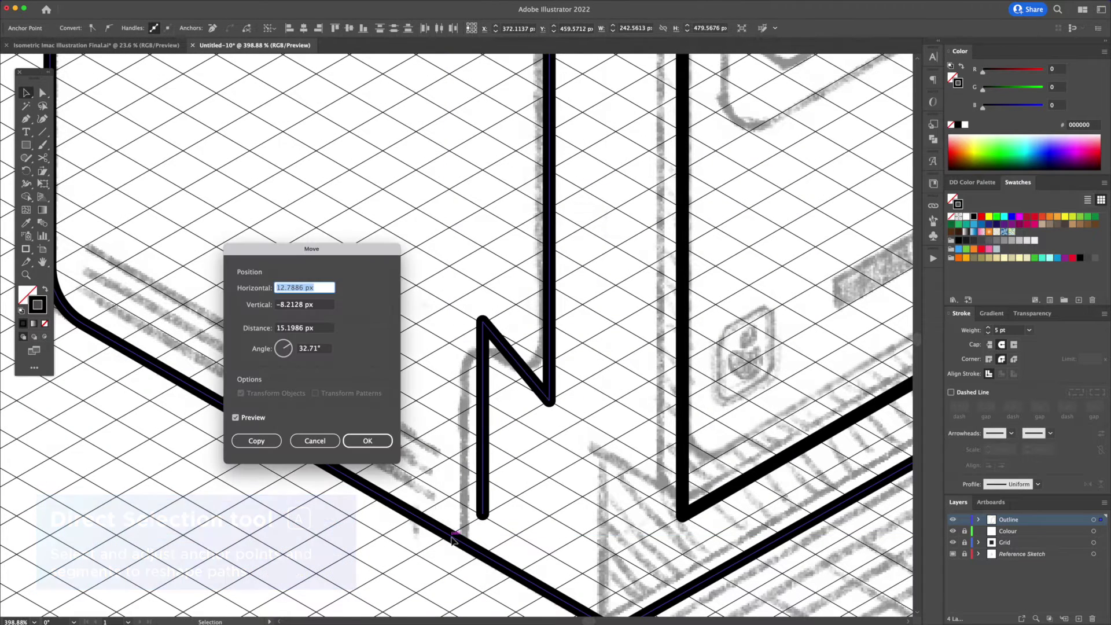
{"action": "type", "text": "0"}
{"action": "key", "text": "Tab"}
{"action": "type", "text": "0"}
{"action": "key", "text": "Tab"}
{"action": "key", "text": "Tab"}
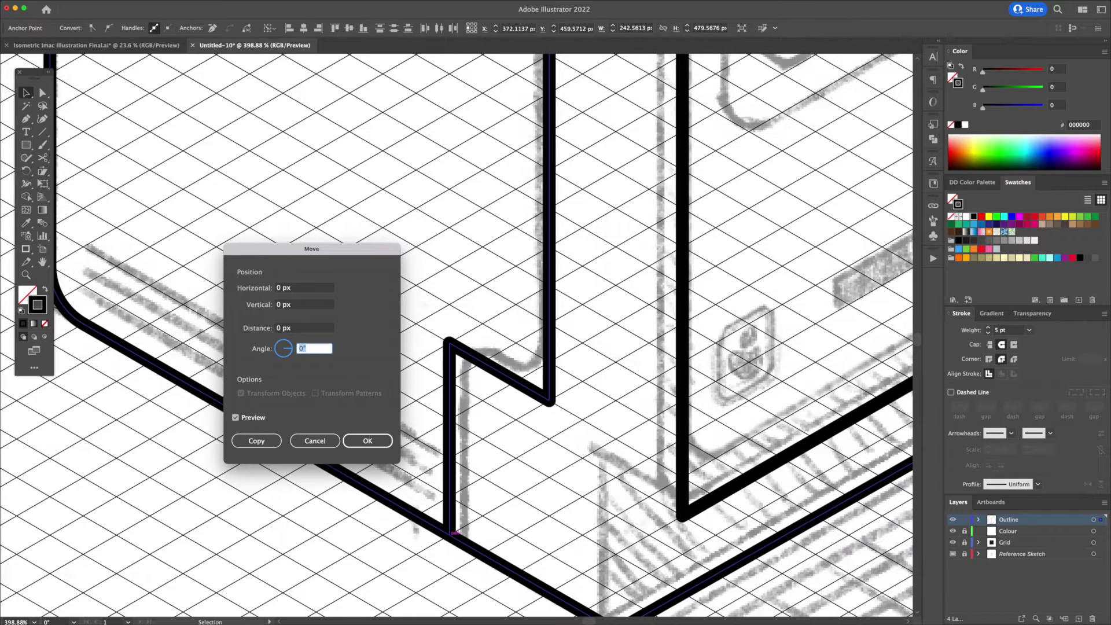
{"action": "type", "text": "-30"}
{"action": "key", "text": "shift+Tab"}
{"action": "type", "text": "10"}
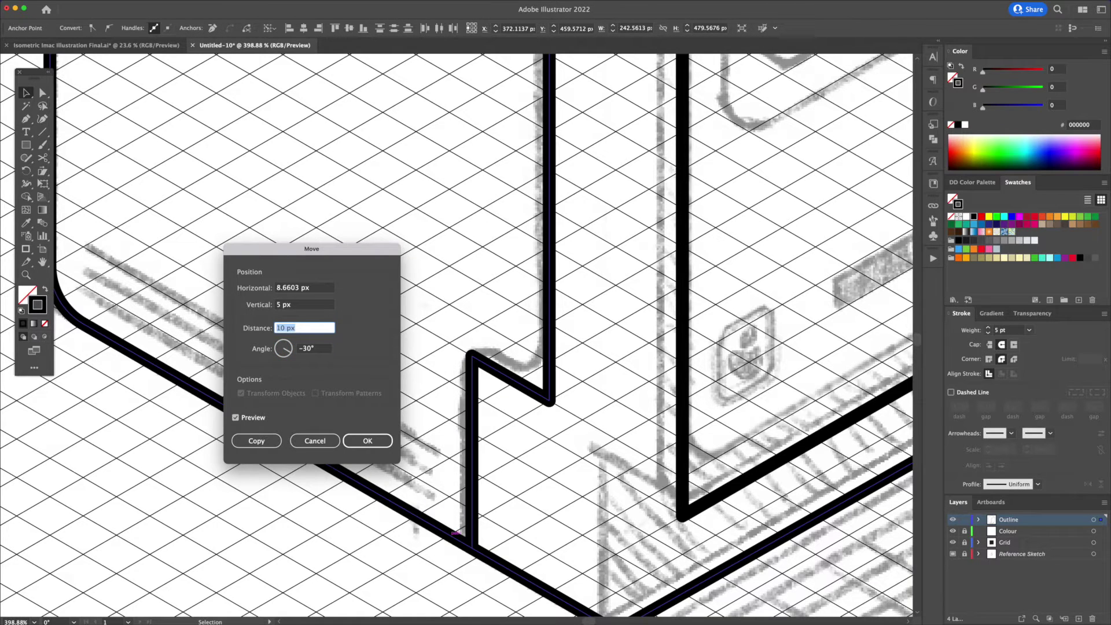
{"action": "key", "text": "Return"}
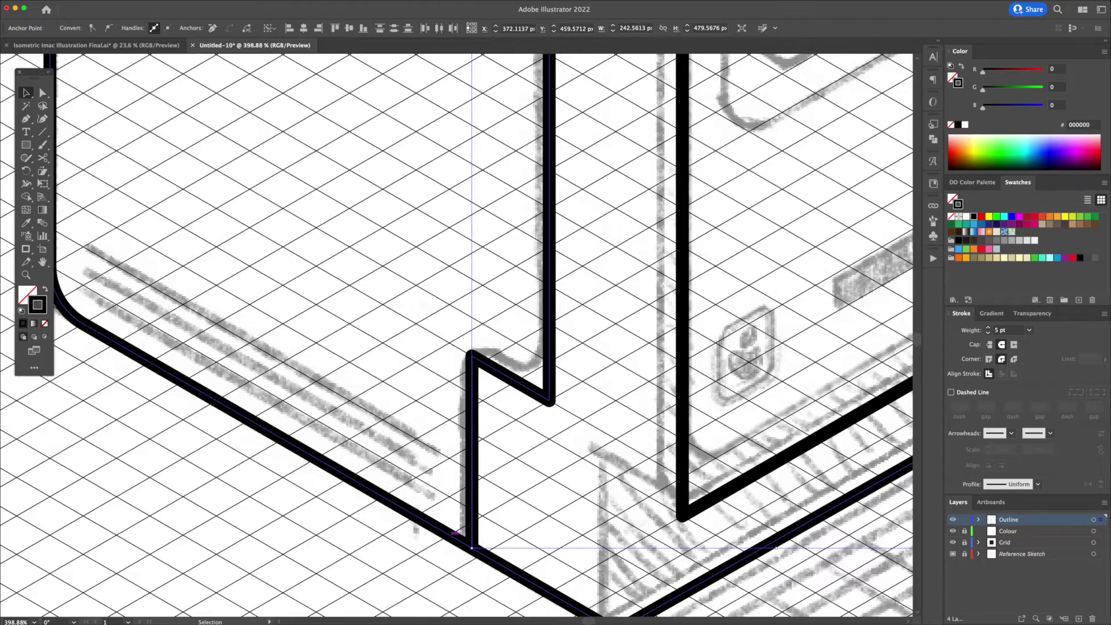
- Round the corners of the seam's lower step, the seam's upper corner and the left-hand corners of the front face
{"action": "key", "text": "a"}
{"action": "mouse_move", "coordinate": [546, 394]}
{"action": "left_mouse_down"}
{"action": "mouse_move", "coordinate": [557, 355]}
{"action": "mouse_move", "coordinate": [564, 384]}
{"action": "left_mouse_up"}
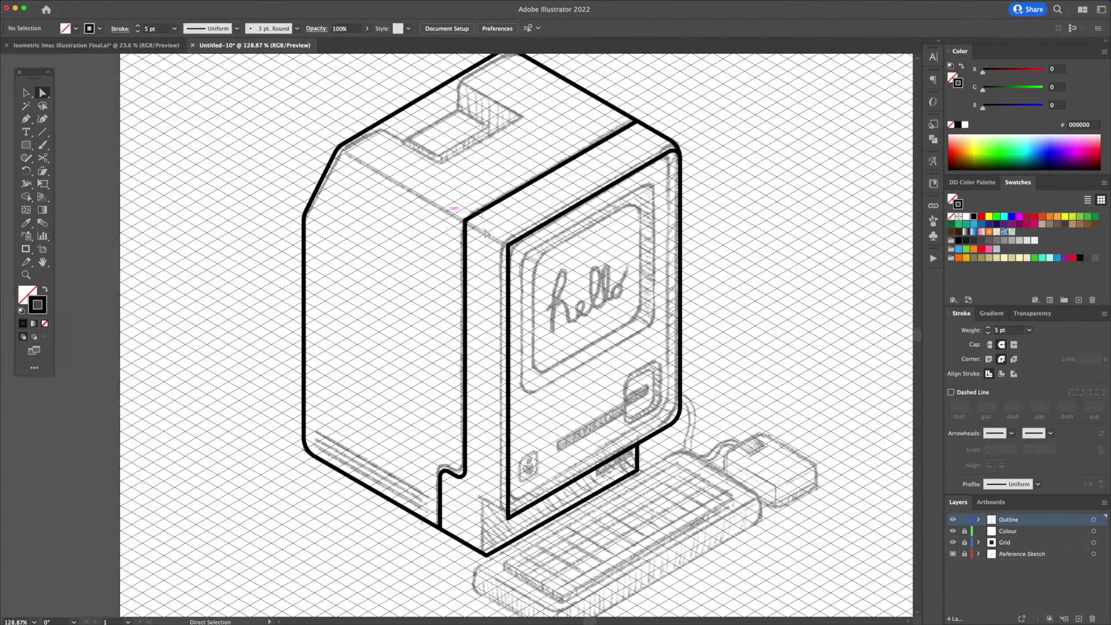
{"action": "left_click_drag", "start_coordinate": [450, 210], "coordinate": [532, 263]}
{"action": "left_click", "coordinate": [509, 246], "text": "shift"}
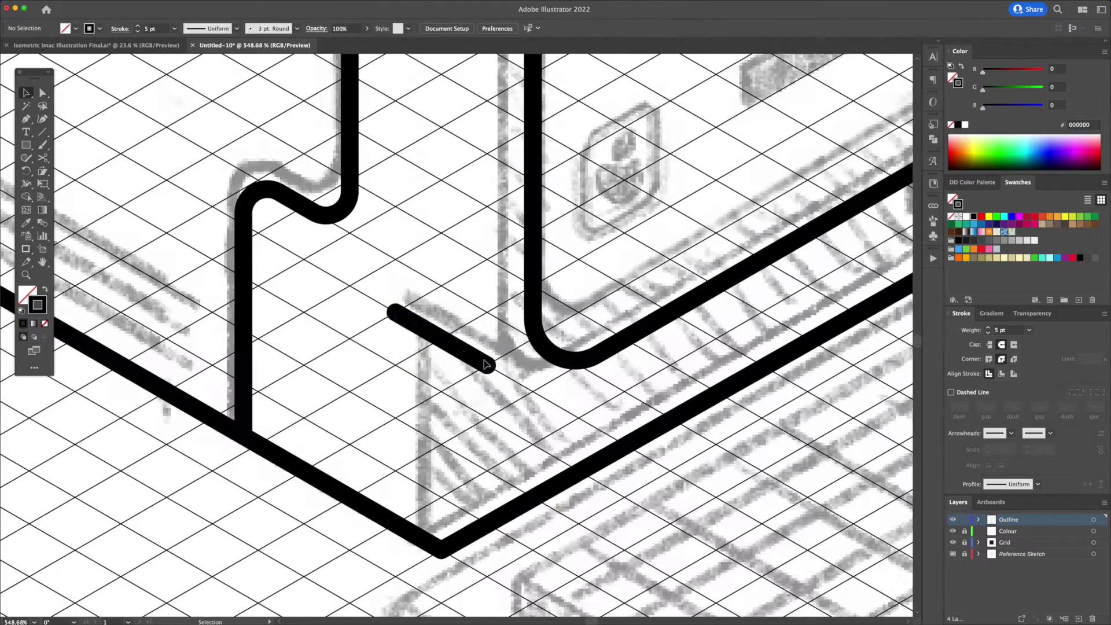
- Shift the short diagonal edge to the front face's lower-left corner and draw a vertical edge above the case's bottom corner
{"action": "left_click_drag", "start_coordinate": [486, 363], "coordinate": [541, 350]}
{"action": "key", "text": "Delete"}
{"action": "key", "text": "p"}
{"action": "left_click", "coordinate": [437, 384]}
{"action": "left_click", "coordinate": [437, 533]}
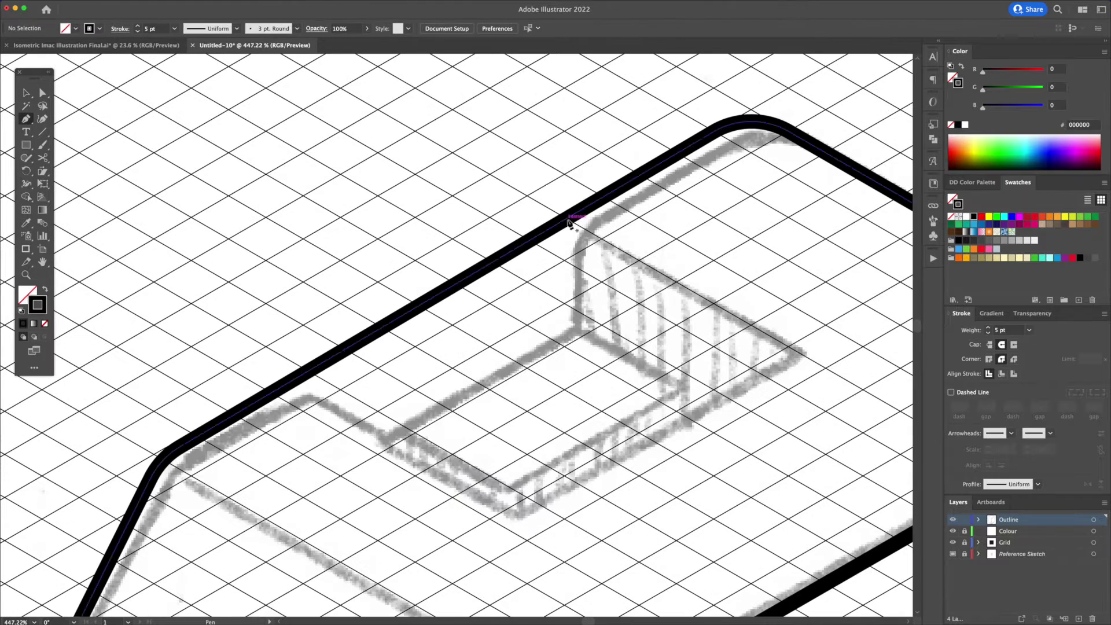
- Draw a closed four-sided handle-recess shape across the case's upper-left edge with the Pen tool, following the isometric grid
{"action": "left_click", "coordinate": [565, 173]}
{"action": "left_click", "coordinate": [564, 348]}
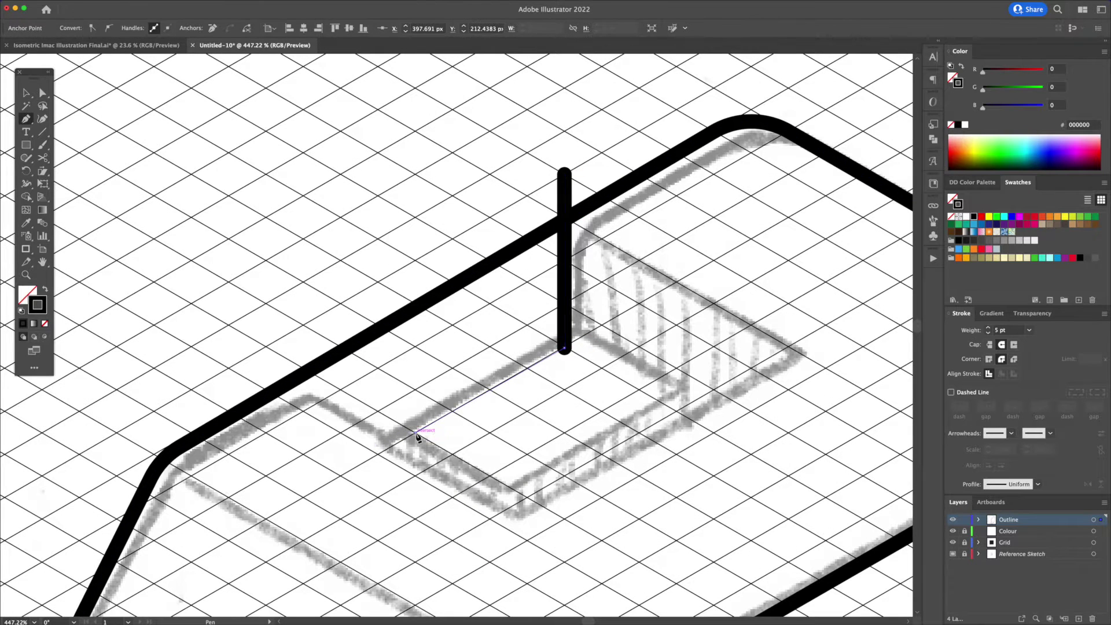
{"action": "left_click", "coordinate": [415, 433]}
{"action": "left_click", "coordinate": [265, 348]}
{"action": "left_click", "coordinate": [565, 173]}
{"action": "key", "text": "v"}
{"action": "left_click", "coordinate": [630, 302]}
- Move the right edge of the handle-recess shape 6 px at an angle of 30°
{"action": "key", "text": "v"}
{"action": "left_click", "coordinate": [568, 194]}
{"action": "key", "text": "Return"}
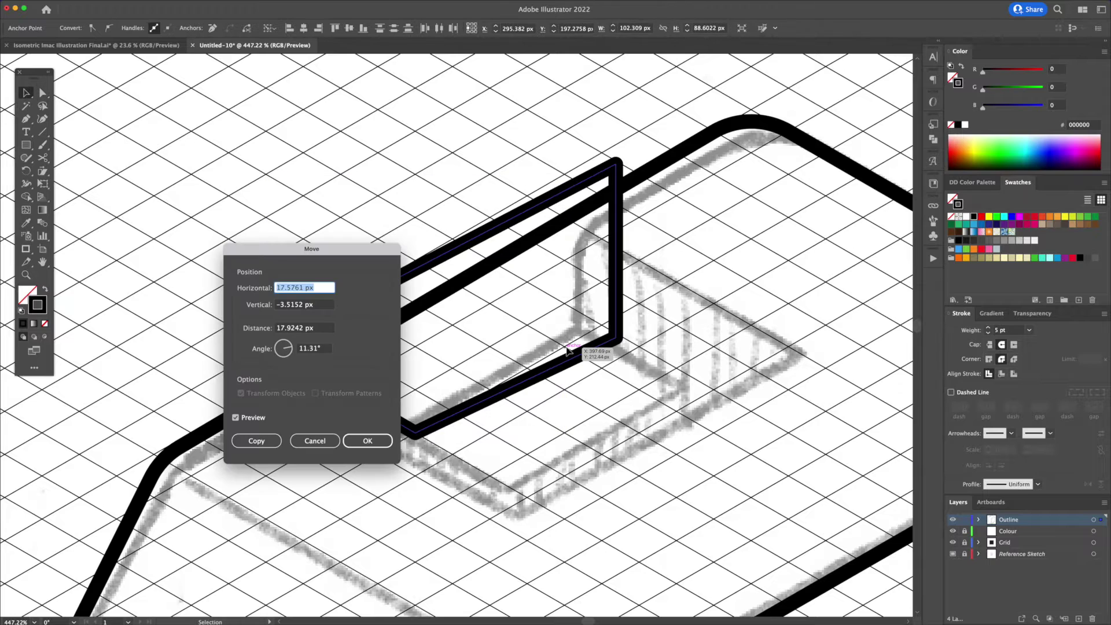
{"action": "type", "text": "0"}
{"action": "key", "text": "Tab"}
{"action": "type", "text": "0"}
{"action": "key", "text": "Tab"}
{"action": "type", "text": "0"}
{"action": "key", "text": "Tab"}
{"action": "type", "text": "-"}
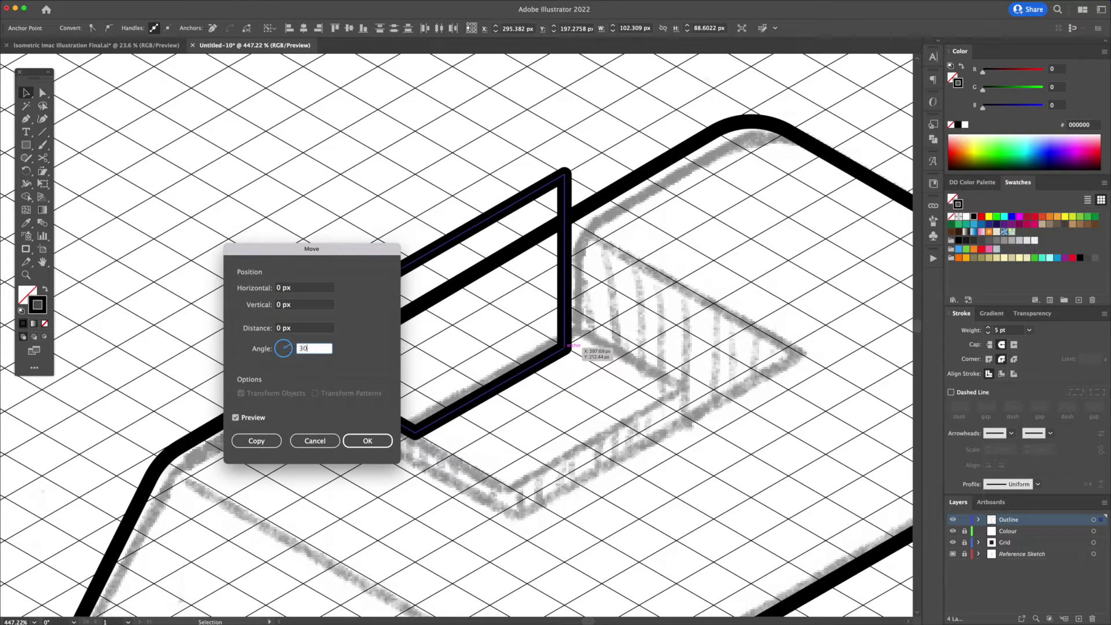
{"action": "key", "text": "shift+Tab"}
{"action": "key", "text": "Up"}
{"action": "key", "text": "Up"}
{"action": "key", "text": "Up"}
{"action": "key", "text": "Up"}
{"action": "key", "text": "Up"}
{"action": "key", "text": "Up"}
{"action": "key", "text": "Return"}
- Move the left edge of the handle-recess shape -10 px at an angle of 30°
{"action": "key", "text": "a"}
{"action": "left_click", "coordinate": [266, 347]}
{"action": "left_click", "coordinate": [416, 433], "text": "shift"}
{"action": "key", "text": "v"}
{"action": "key", "text": "Return"}
{"action": "left_click_drag", "start_coordinate": [344, 250], "coordinate": [650, 240]}
{"action": "key", "text": "0"}
{"action": "key", "text": "Tab"}
{"action": "key", "text": "0"}
{"action": "key", "text": "Tab"}
{"action": "key", "text": "Tab"}
{"action": "type", "text": "30"}
{"action": "key", "text": "shift+Tab"}
{"action": "key", "text": "shift+Down"}
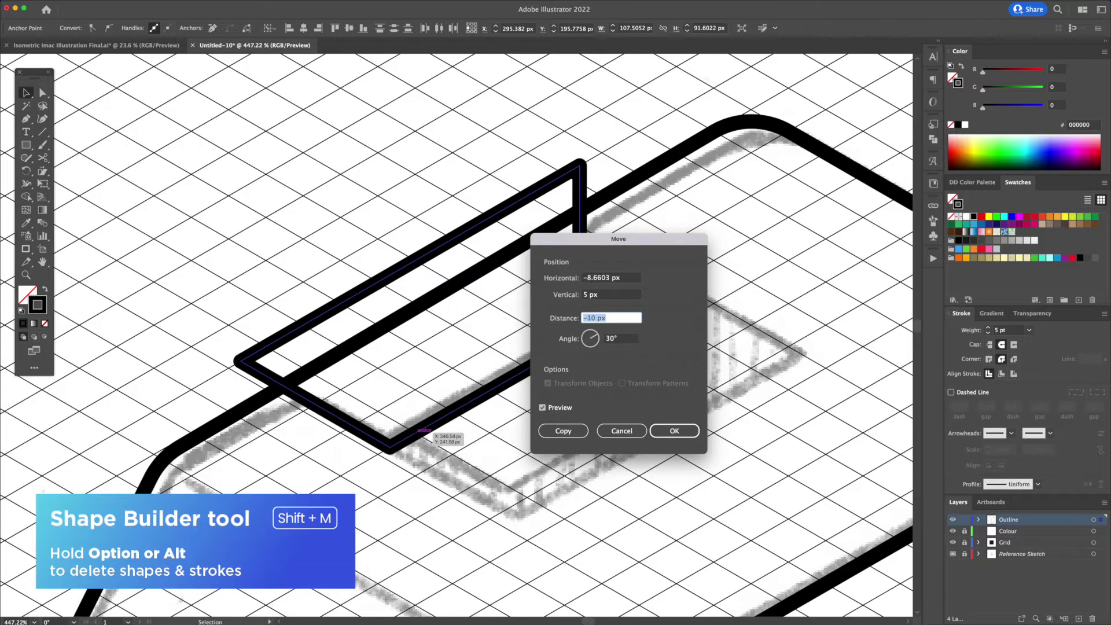
{"action": "key", "text": "Return"}
- Cut the handle recess out of the case outline by removing the overlapping areas with the Shape Builder tool
{"action": "scroll", "coordinate": [650, 248], "scroll_direction": "left", "scroll_amount": 1}
{"action": "left_click", "coordinate": [662, 285]}
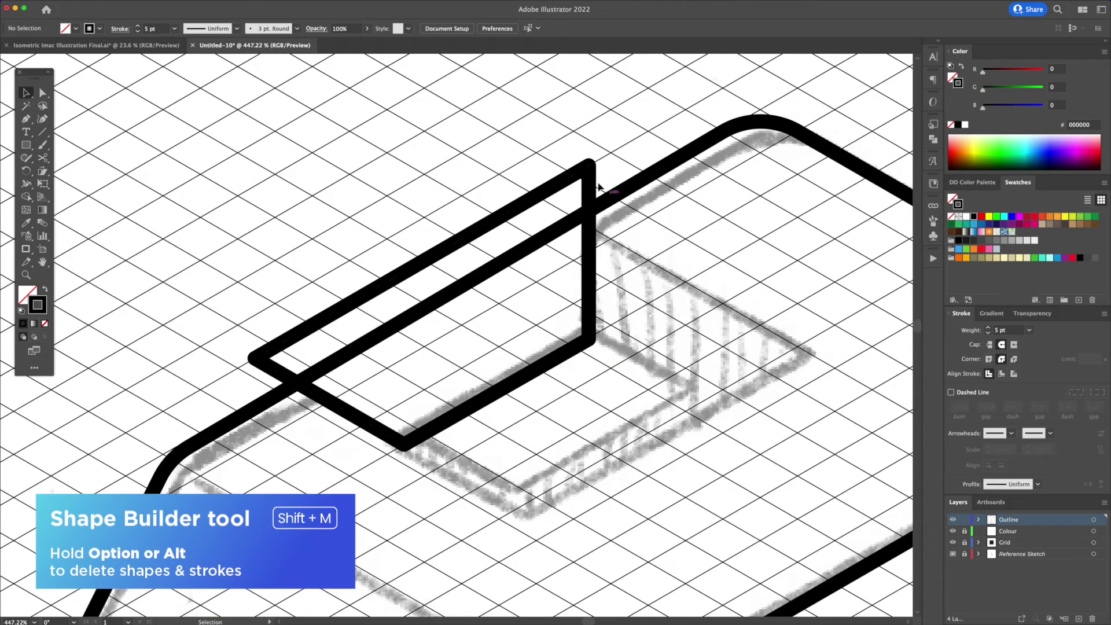
{"action": "left_click", "coordinate": [574, 178]}
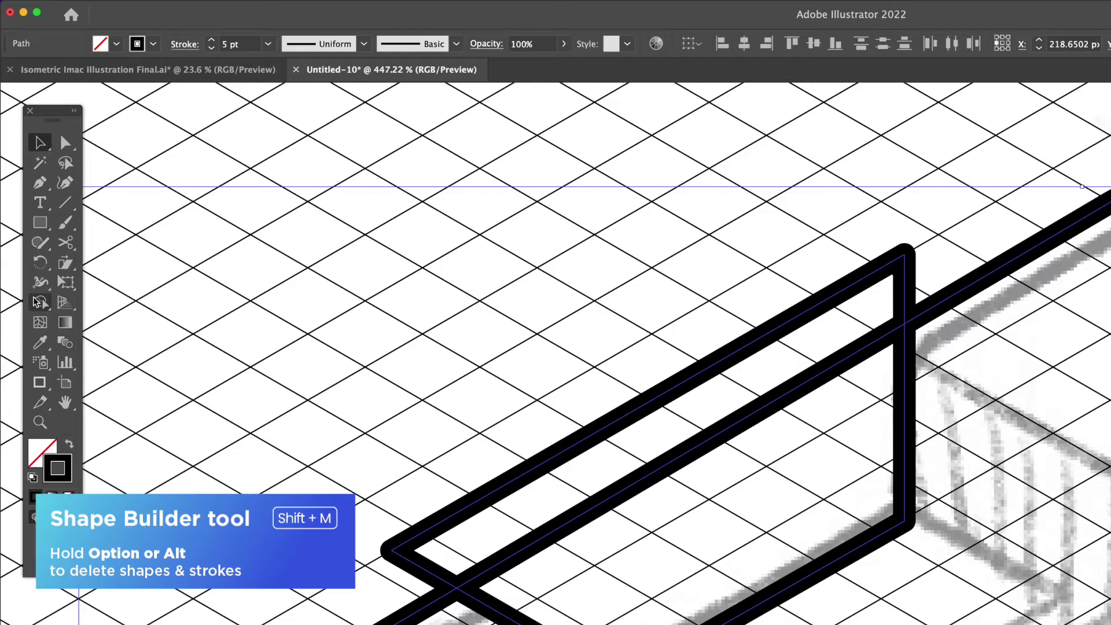
{"action": "left_click", "coordinate": [36, 305]}
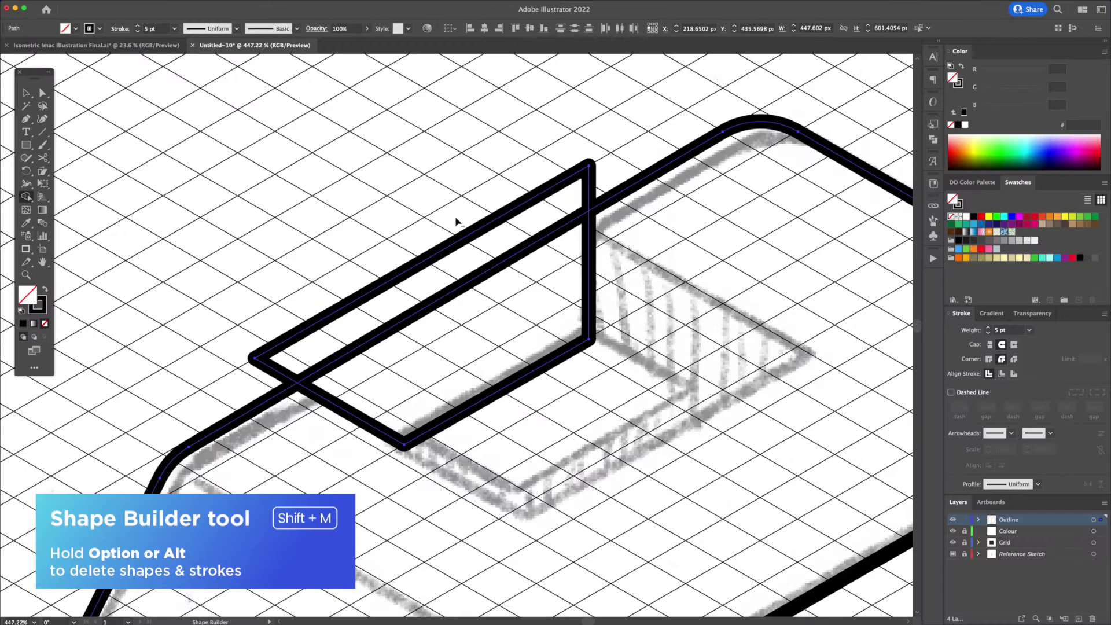
{"action": "left_click_drag", "start_coordinate": [500, 293], "coordinate": [429, 230]}
{"action": "key", "text": "v"}
{"action": "left_click", "coordinate": [398, 200]}
- Round the two outer corners where the handle recess meets the case's upper edge
{"action": "key", "text": "a"}
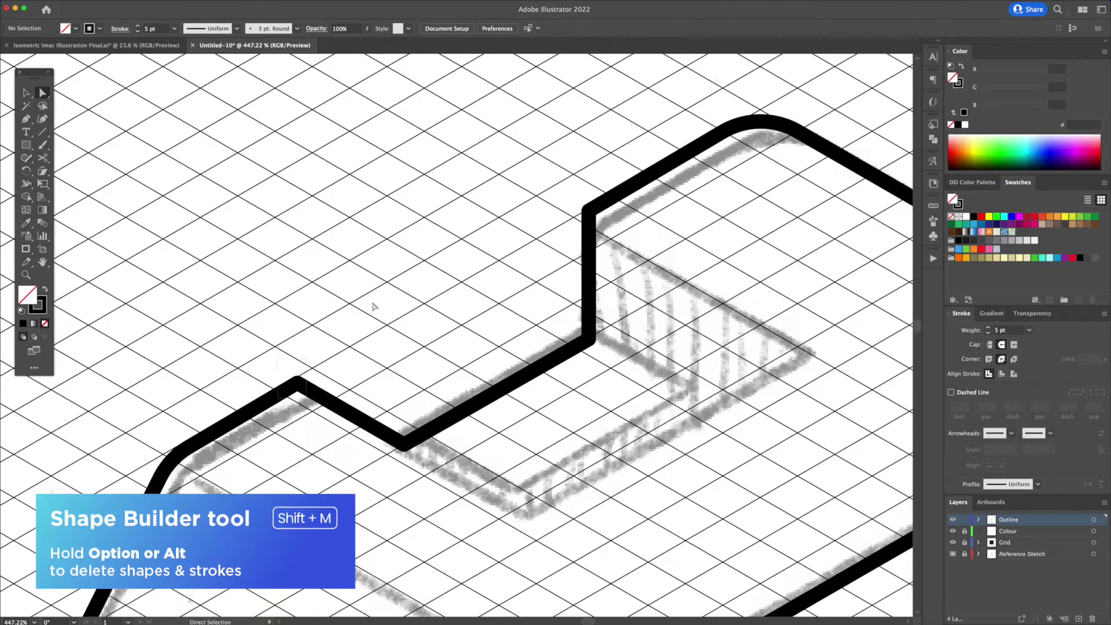
{"action": "left_click", "coordinate": [298, 382]}
{"action": "left_click", "coordinate": [590, 211], "text": "shift"}
{"action": "left_click_drag", "start_coordinate": [601, 218], "coordinate": [637, 231]}
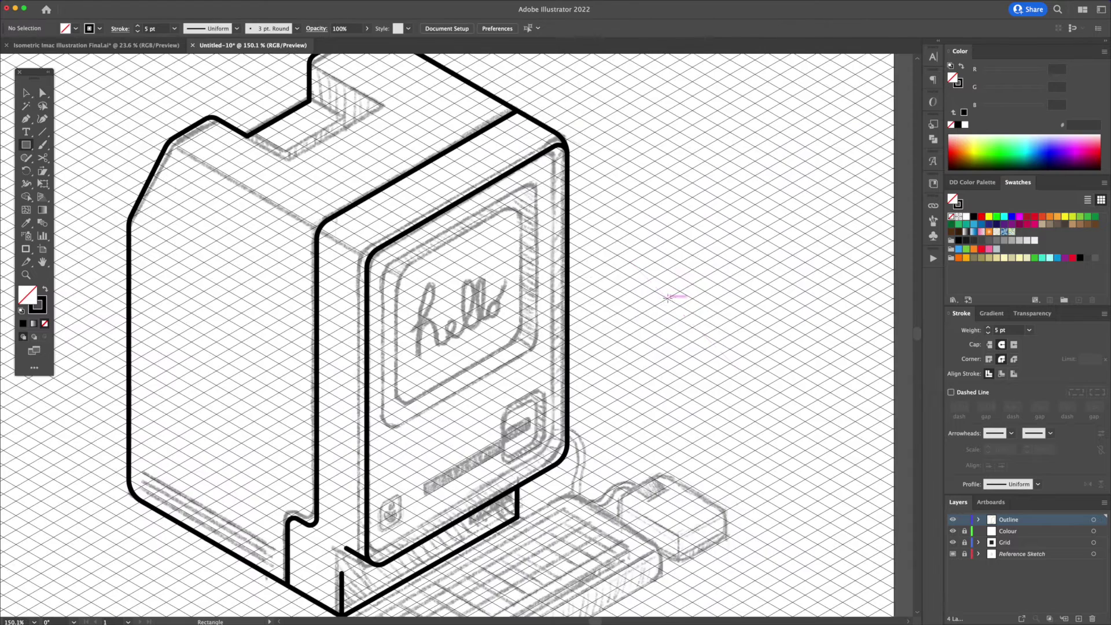
- Draw a square beside the computer, add a smaller concentric copy inside it, and group the two
{"action": "mouse_move", "coordinate": [668, 297]}
{"action": "left_mouse_down"}
{"action": "mouse_move", "coordinate": [749, 377]}
{"action": "mouse_move", "coordinate": [779, 385]}
{"action": "left_mouse_up"}
{"action": "key", "text": "v"}
{"action": "left_click_drag", "start_coordinate": [779, 213], "coordinate": [764, 227]}
{"action": "right_click", "coordinate": [729, 269]}
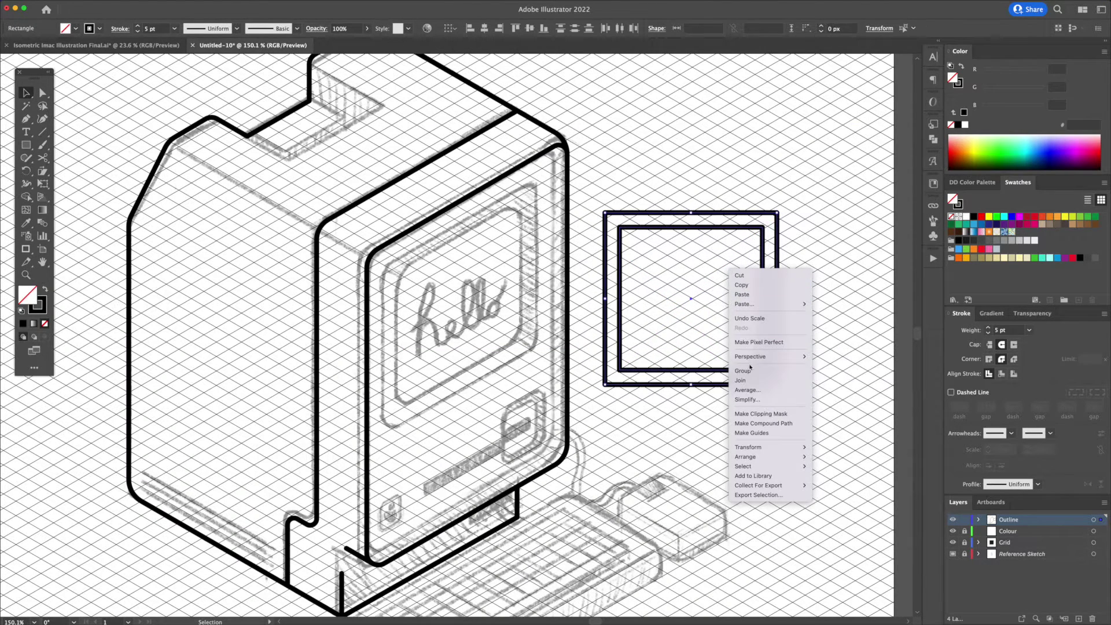
{"action": "left_click", "coordinate": [747, 372]}
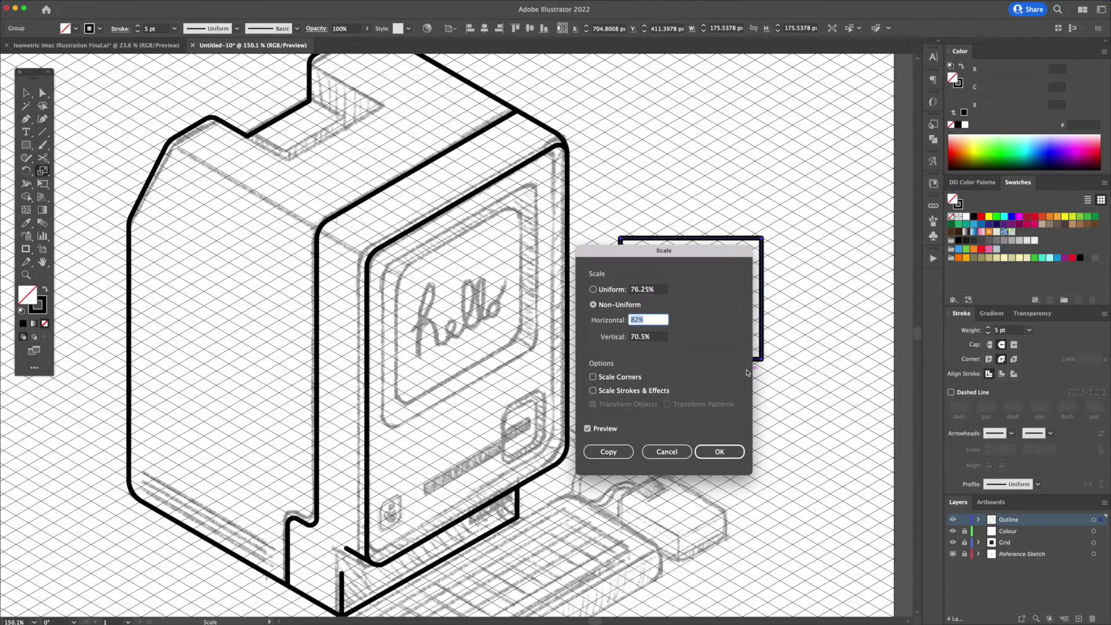
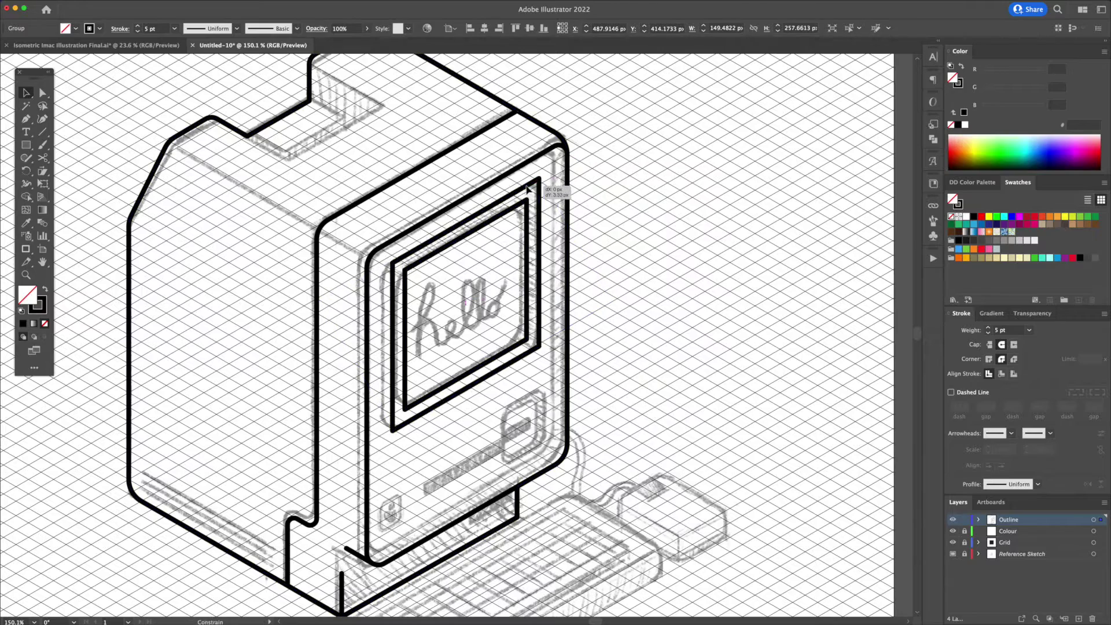
- Fit the isometric screen frames over the sketched screen and round the corners of both frames
{"action": "left_click", "coordinate": [621, 223]}
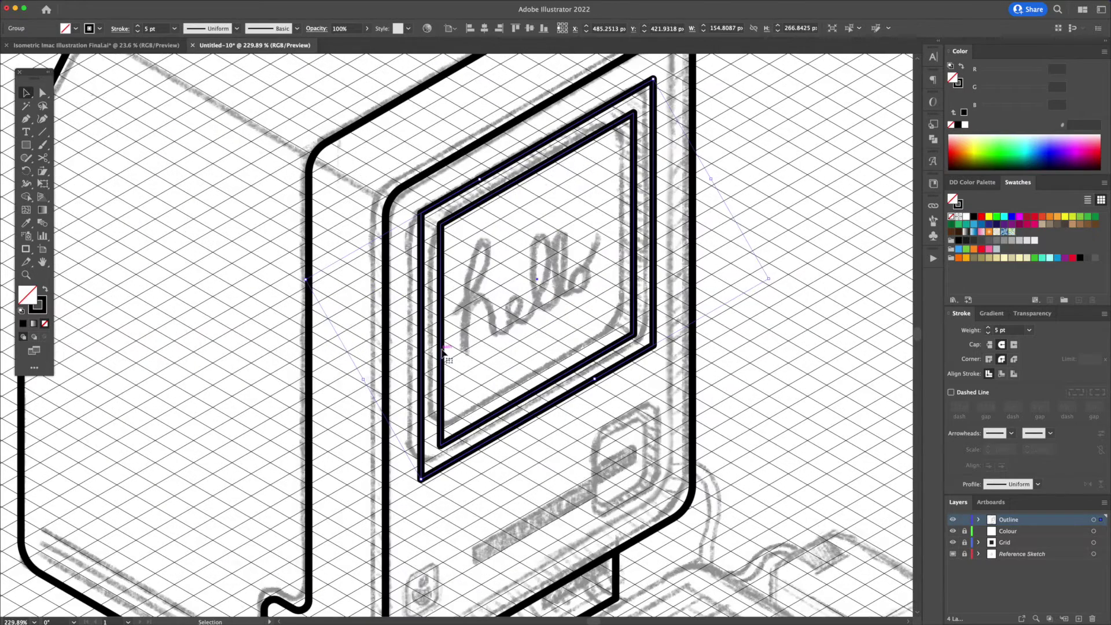
{"action": "key", "text": "a"}
{"action": "left_click_drag", "start_coordinate": [451, 230], "coordinate": [455, 232]}
{"action": "left_click", "coordinate": [518, 279]}
- Place an isometric rectangle over the sketched disk-drive recess and add a smaller copy inside it
{"action": "left_click_drag", "start_coordinate": [682, 242], "coordinate": [644, 313]}
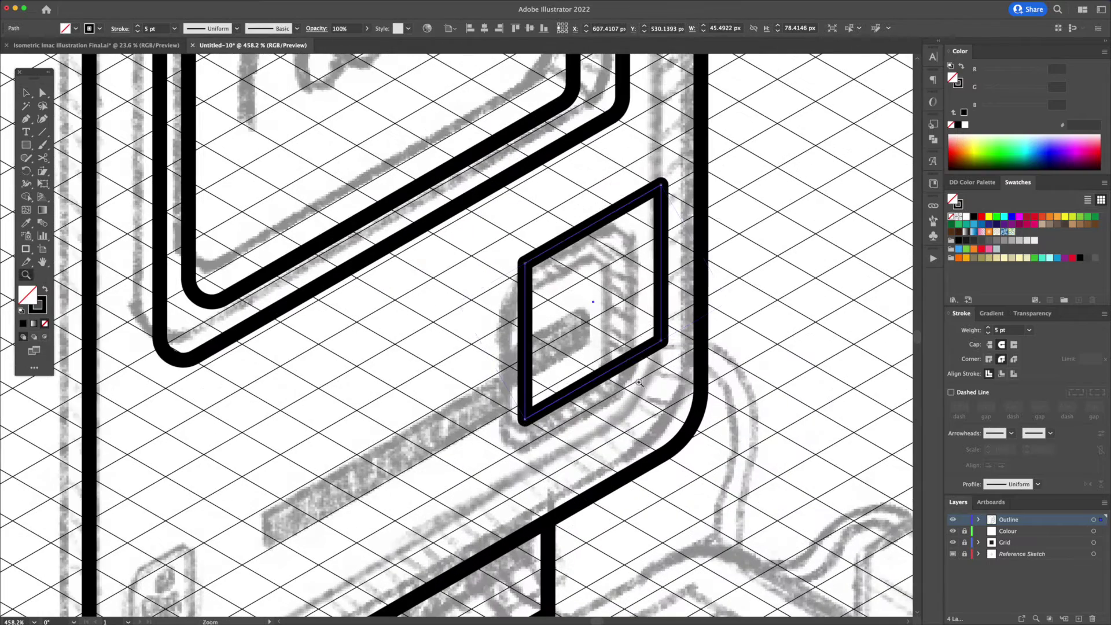
{"action": "left_click_drag", "start_coordinate": [636, 360], "coordinate": [620, 394]}
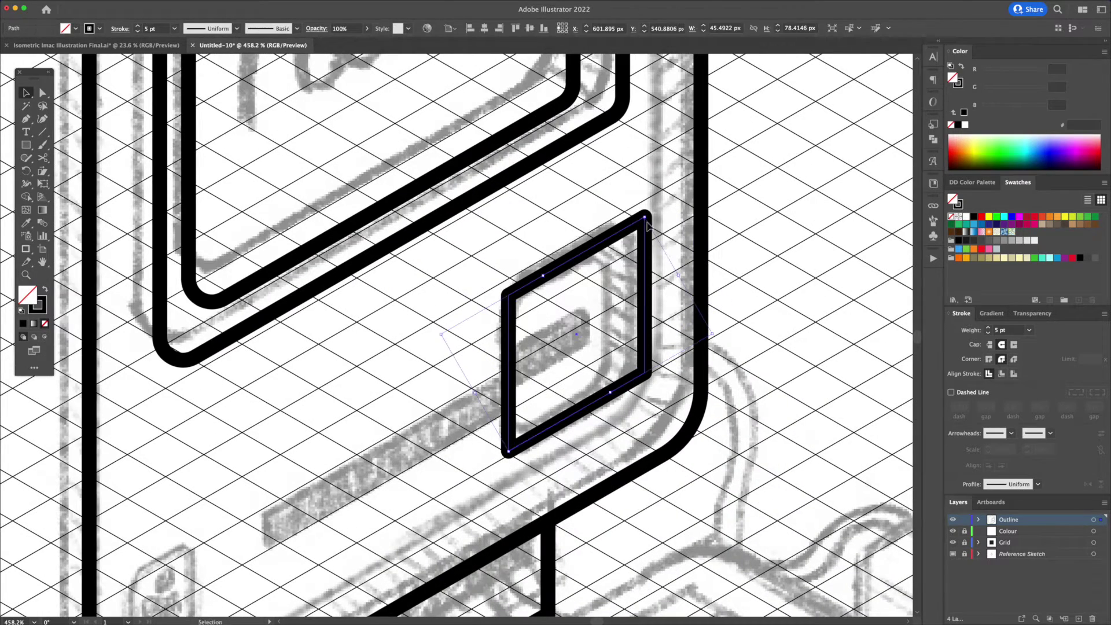
{"action": "left_click_drag", "start_coordinate": [644, 218], "coordinate": [608, 262]}
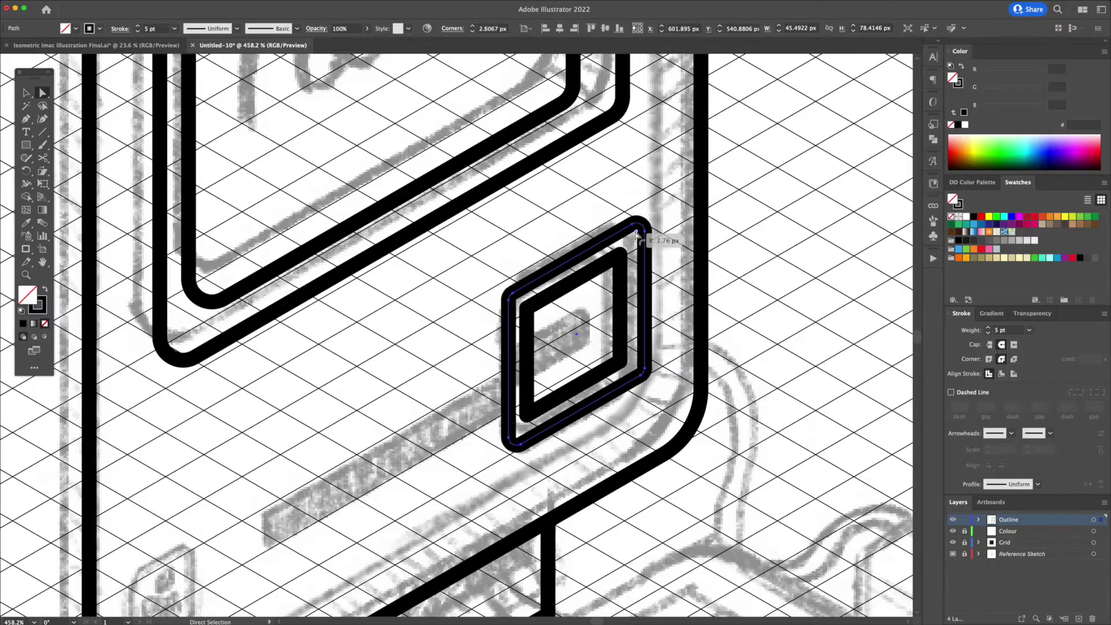
- Round the corners of both drive-recess frames and place a small rounded frame over the sketched logo
{"action": "left_click", "coordinate": [623, 269]}
{"action": "left_click", "coordinate": [715, 272]}
{"action": "left_click_drag", "start_coordinate": [619, 364], "coordinate": [790, 205]}
{"action": "key", "text": "v"}
{"action": "left_click_drag", "start_coordinate": [790, 205], "coordinate": [389, 466]}
{"action": "mouse_move", "coordinate": [393, 371]}
{"action": "left_mouse_down"}
{"action": "mouse_move", "coordinate": [498, 256]}
{"action": "mouse_move", "coordinate": [482, 268]}
{"action": "left_mouse_up"}
- Draw the closed disk-slot parallelogram between the logo frame and the drive recess with the Pen tool
{"action": "key", "text": "p"}
{"action": "left_click", "coordinate": [403, 352]}
{"action": "left_click", "coordinate": [402, 393]}
{"action": "left_click", "coordinate": [606, 276]}
{"action": "left_click", "coordinate": [606, 236]}
{"action": "left_click", "coordinate": [402, 353]}
{"action": "key", "text": "v"}
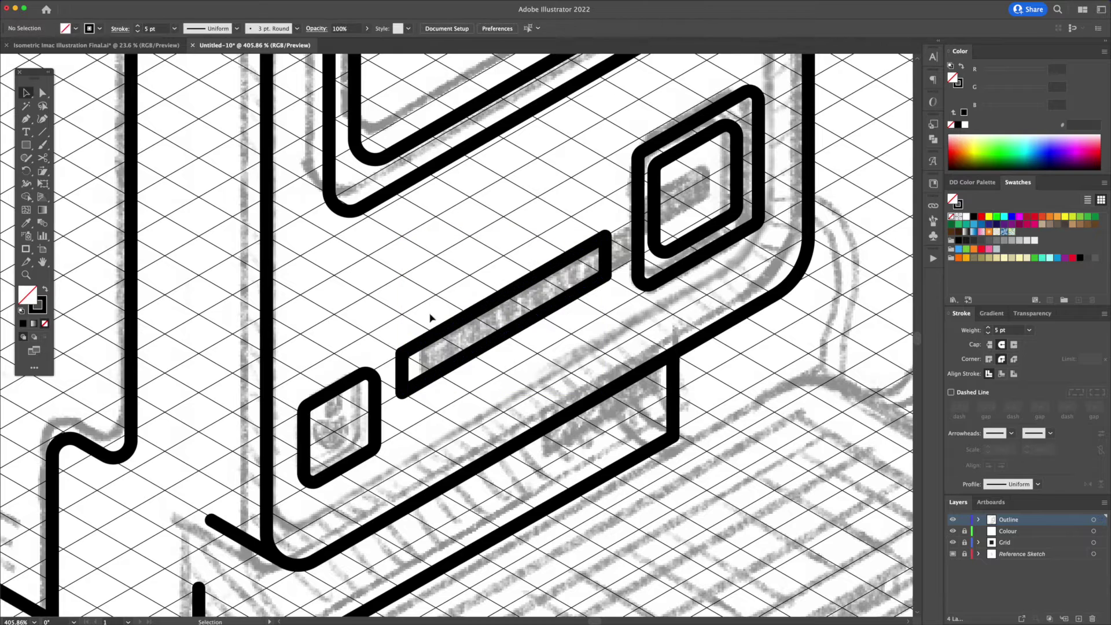
- Move the disk slot's right edge at an angle of 30° into the drive recess, and shift its left edge inward
{"action": "key", "text": "v"}
{"action": "left_click", "coordinate": [590, 293]}
{"action": "key", "text": "Return"}
{"action": "key", "text": "Tab"}
{"action": "key", "text": "Tab"}
{"action": "key", "text": "Tab"}
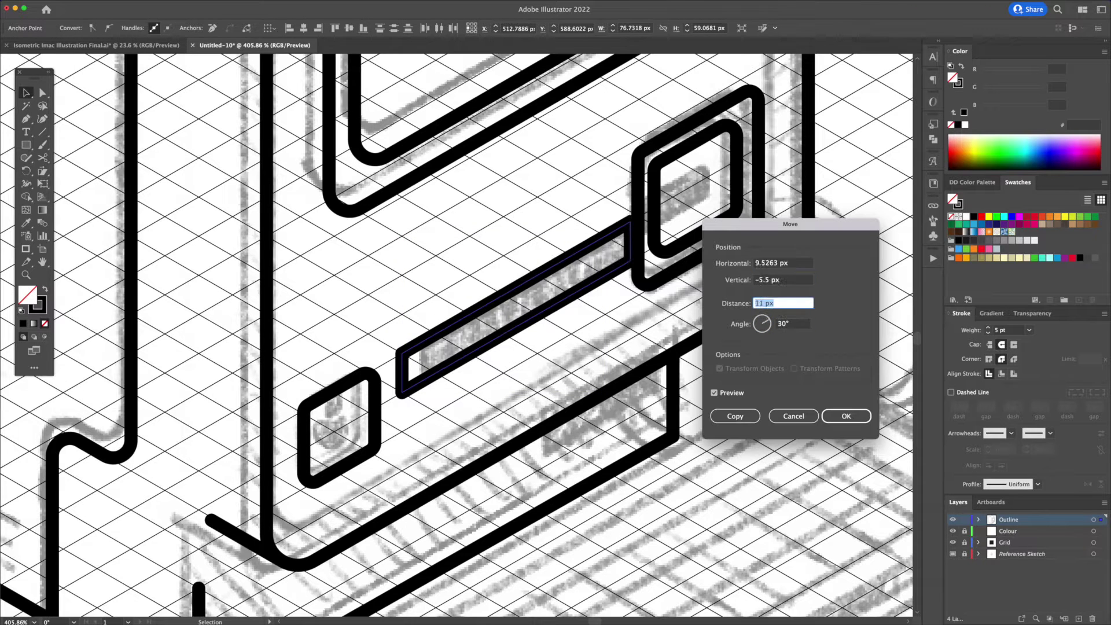
{"action": "type", "text": "40"}
{"action": "left_click", "coordinate": [847, 417]}
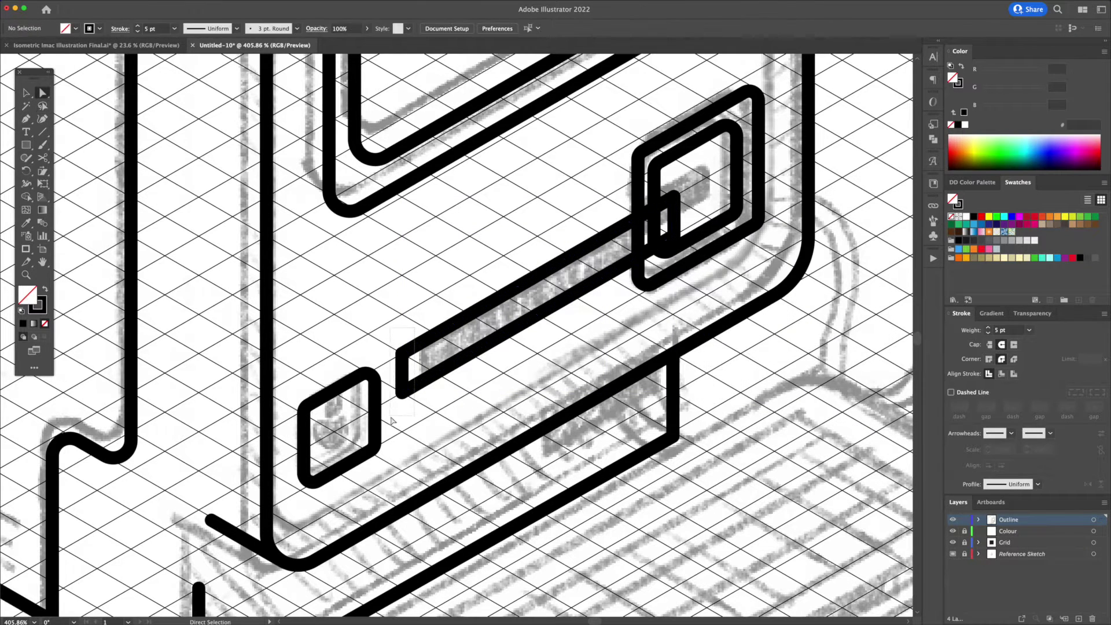
{"action": "key", "text": "Return"}
{"action": "key", "text": "Tab"}
{"action": "key", "text": "Return"}
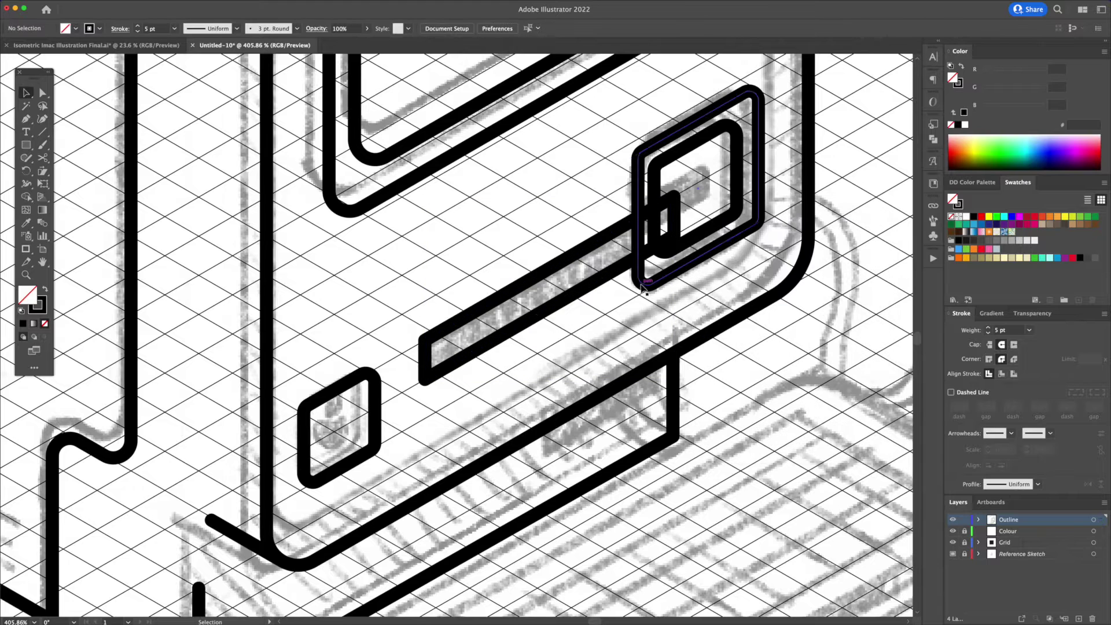
- Trim the disk slot where it overlaps the outer drive-recess frame with the Shape Builder tool
{"action": "left_click", "coordinate": [612, 277]}
{"action": "key", "text": "shift+m"}
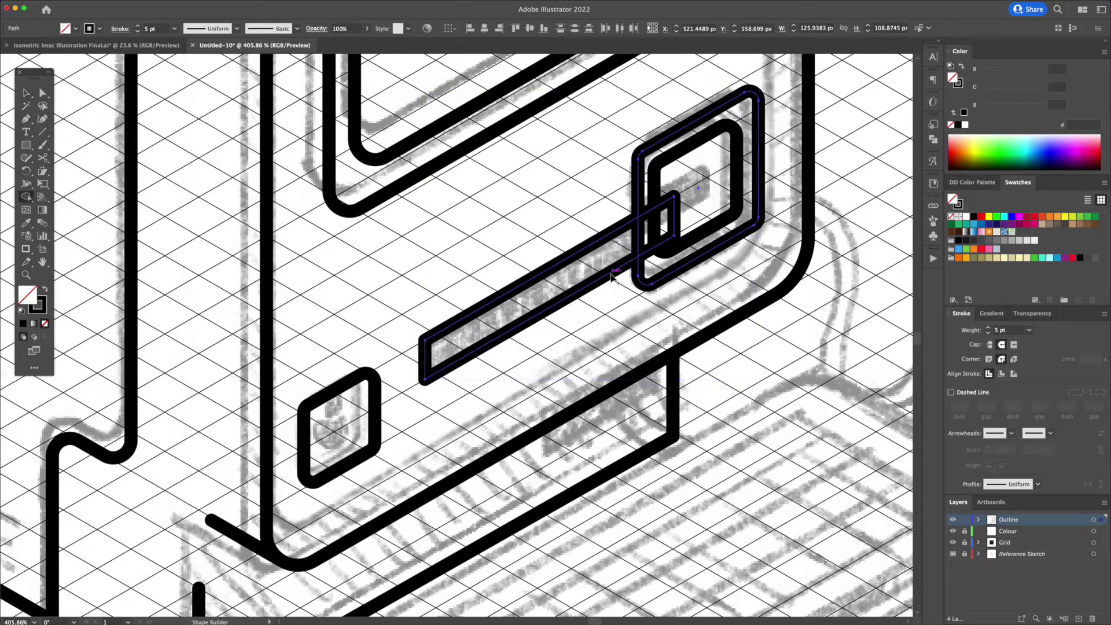
{"action": "key", "text": "v"}
{"action": "left_click", "coordinate": [605, 291]}
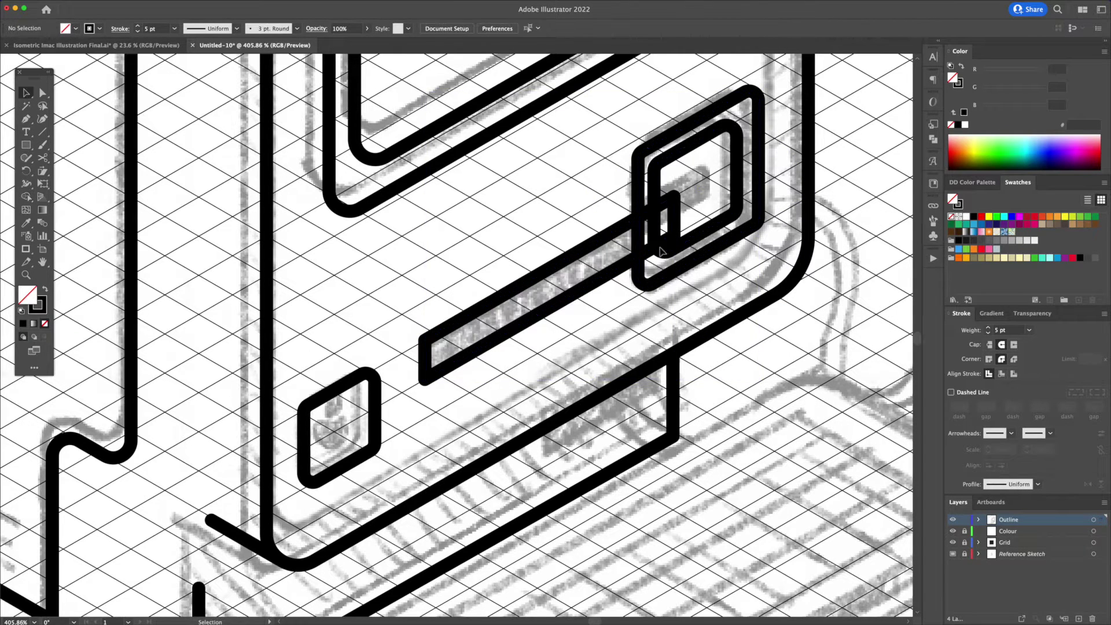
- Place a copy of the slot inside the drive recess and trim it to the inner frame with the Shape Builder tool
{"action": "left_click", "coordinate": [661, 250]}
{"action": "scroll", "coordinate": [661, 250], "scroll_direction": "up", "scroll_amount": 2}
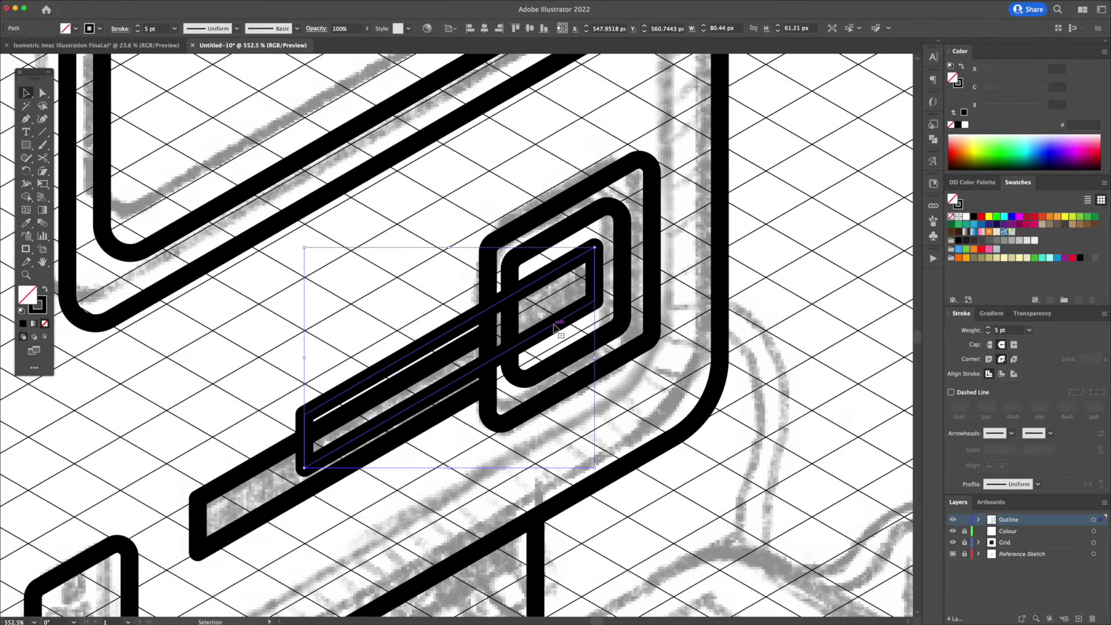
{"action": "left_click", "coordinate": [512, 330], "text": "shift"}
{"action": "key", "text": "shift+m"}
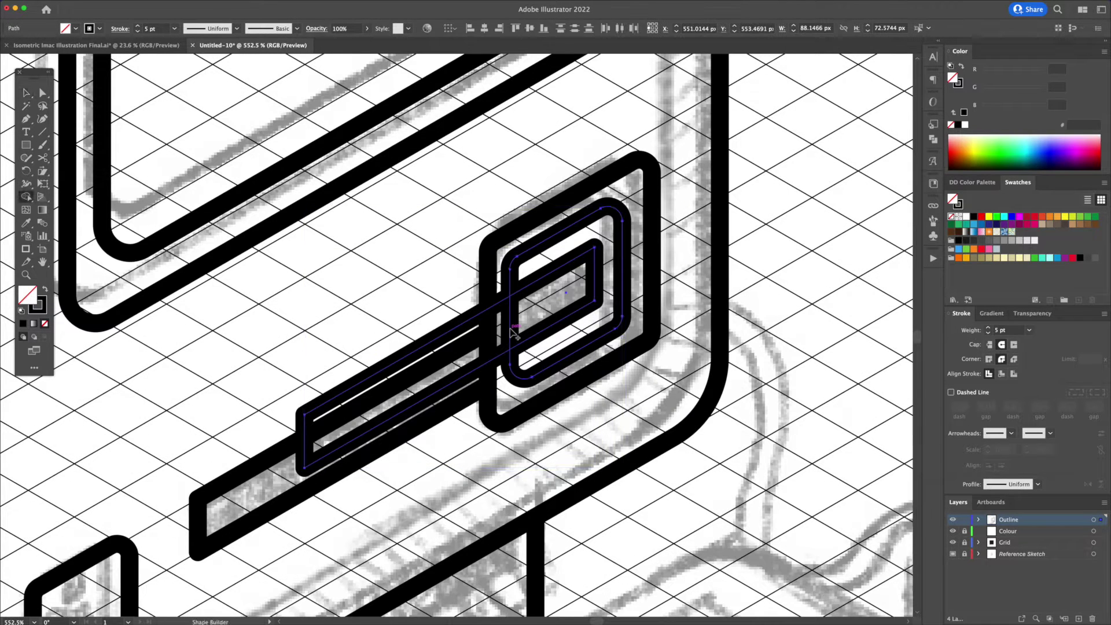
{"action": "left_click", "coordinate": [489, 339], "text": "alt"}
- Copy the disk slot straight down onto the base and shorten it by moving its left edge at an angle of 30°
{"action": "left_click_drag", "start_coordinate": [624, 199], "coordinate": [624, 364]}
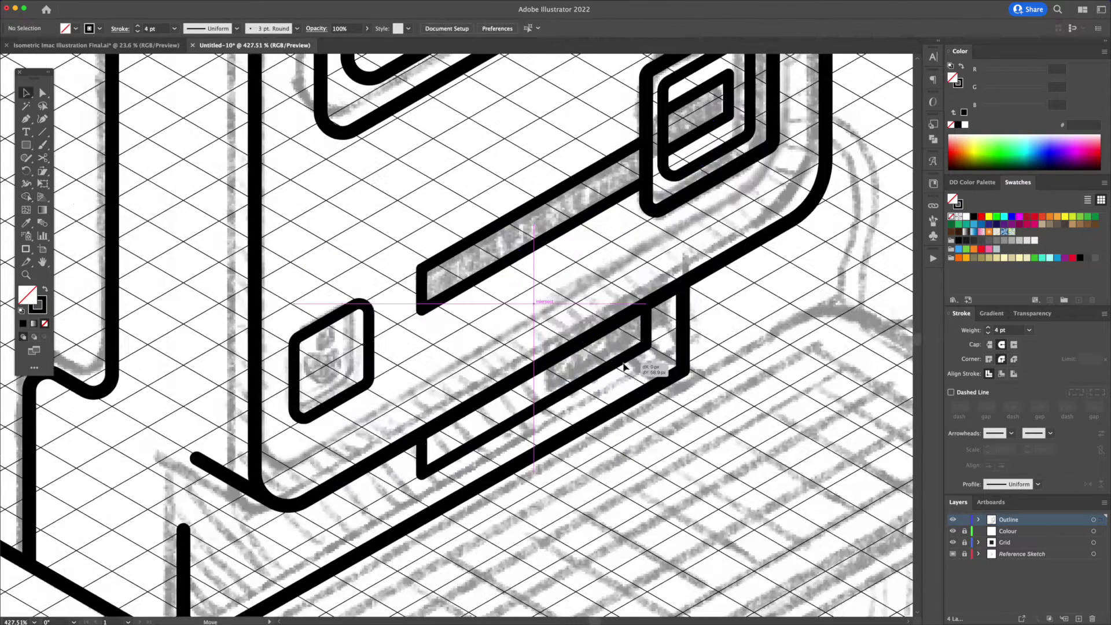
{"action": "key", "text": "a"}
{"action": "left_click", "coordinate": [422, 474]}
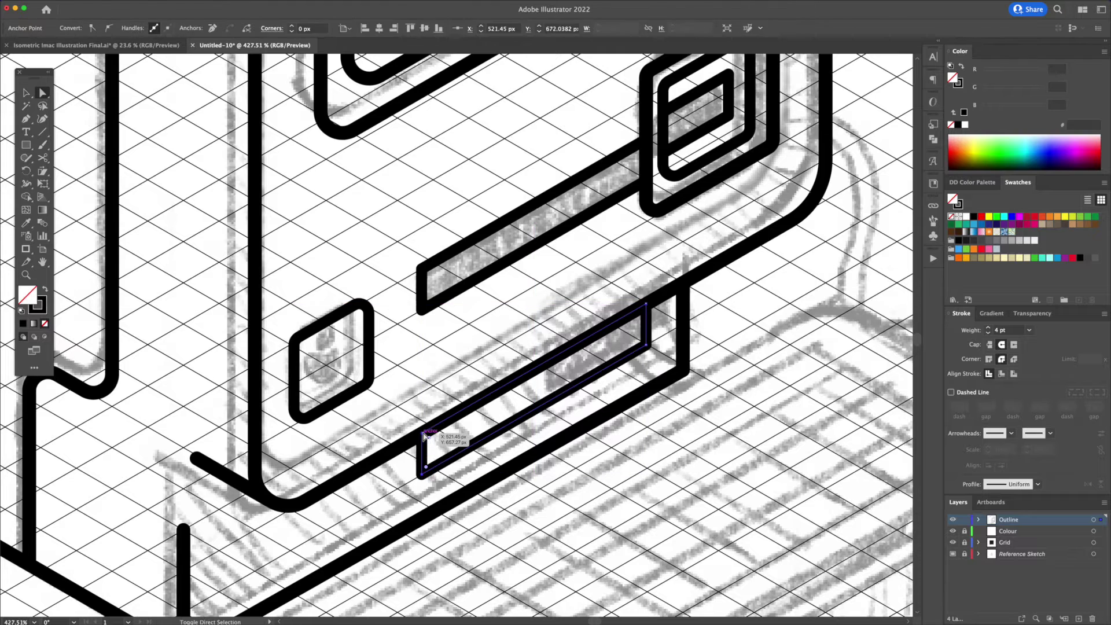
{"action": "left_click", "coordinate": [422, 434], "text": "shift"}
{"action": "key", "text": "v"}
{"action": "key", "text": "Return"}
{"action": "key", "text": "Tab"}
{"action": "type", "text": "0"}
{"action": "key", "text": "Tab"}
{"action": "key", "text": "Tab"}
{"action": "type", "text": "30"}
{"action": "key", "text": "shift+Tab"}
{"action": "key", "text": "shift+Up"}
{"action": "key", "text": "shift+Up"}
{"action": "key", "text": "shift+Up"}
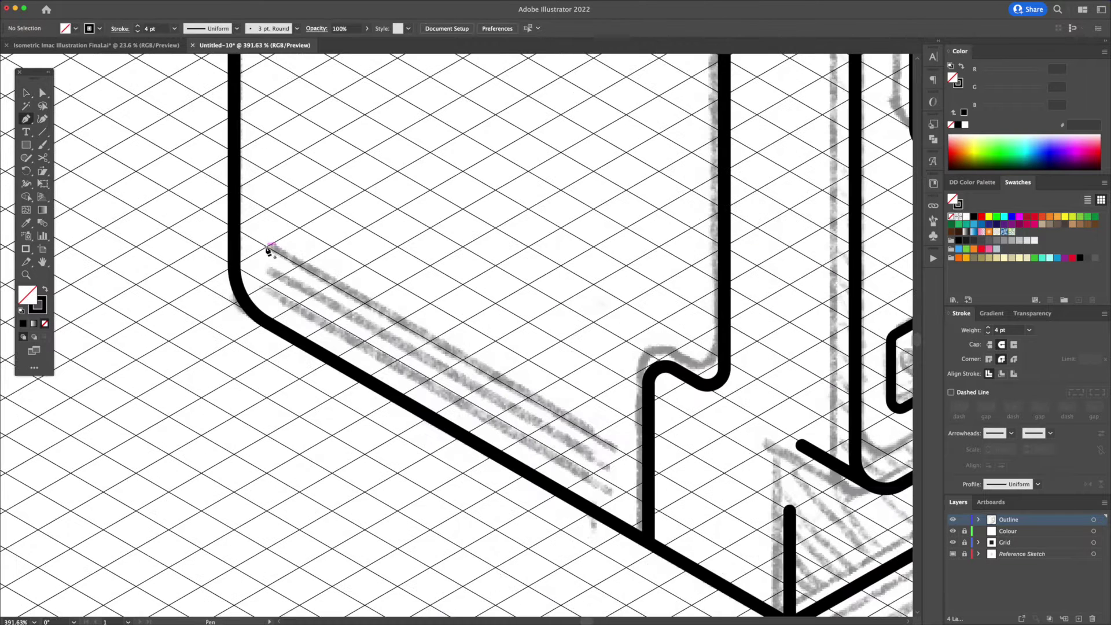
- Duplicate the diagonal vent line on the case's lower side to make three parallel, evenly spaced lines
{"action": "key", "text": "super+f"}
{"action": "left_click_drag", "start_coordinate": [505, 381], "coordinate": [505, 345]}
{"action": "left_click_drag", "start_coordinate": [499, 345], "coordinate": [497, 382]}
{"action": "left_click_drag", "start_coordinate": [497, 382], "coordinate": [497, 381]}
{"action": "key", "text": "super+d"}
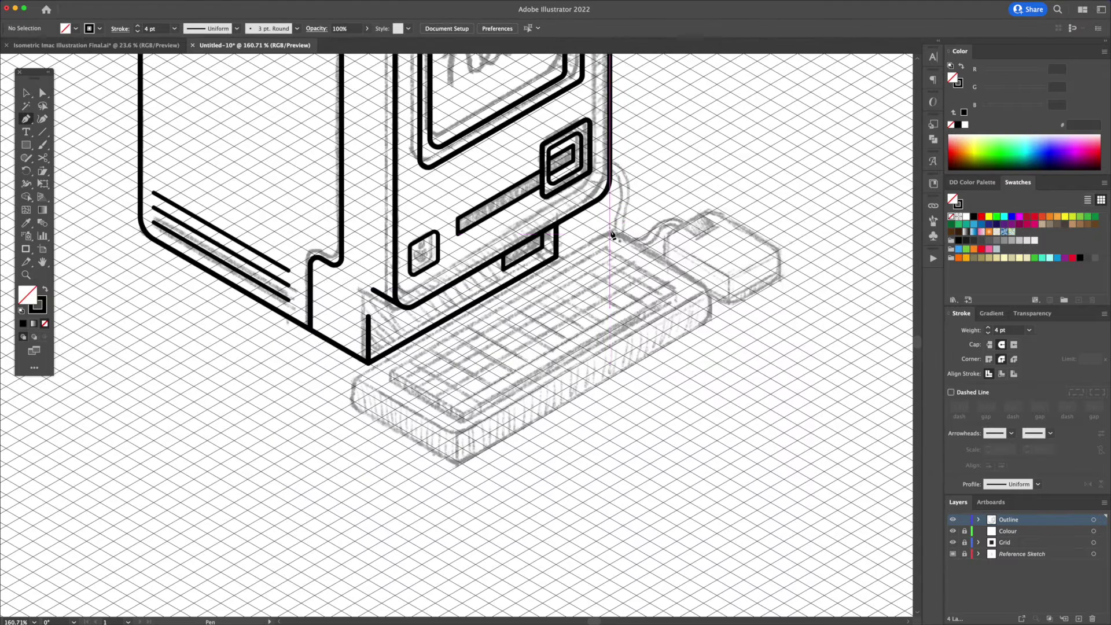
- Trace the keyboard's top face from the sketch as a closed isometric parallelogram with the Pen tool
{"action": "left_click", "coordinate": [610, 239]}
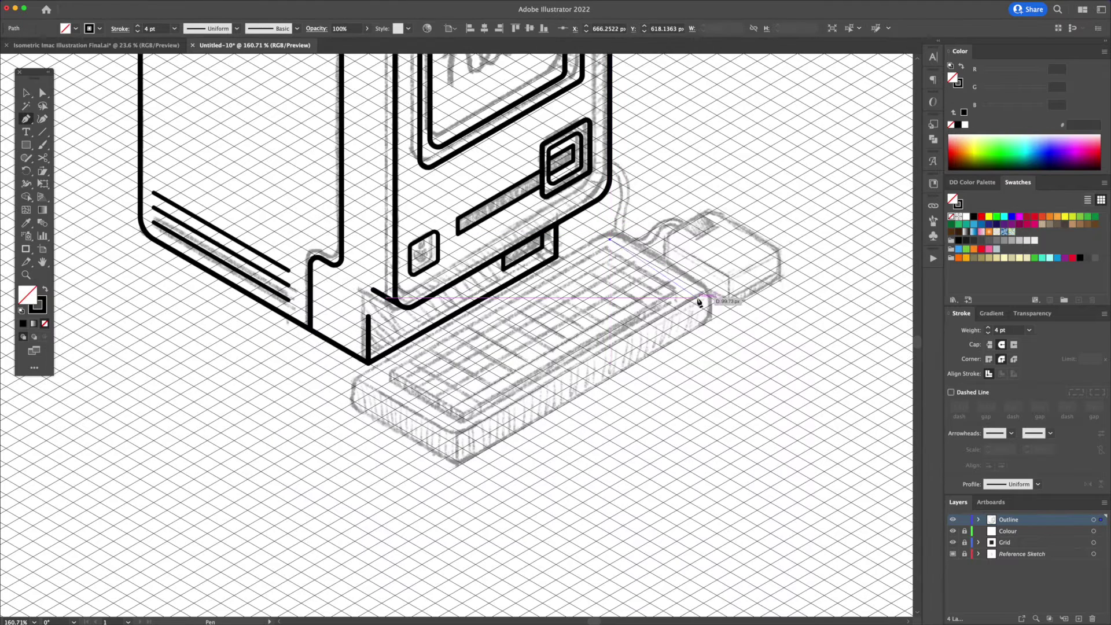
{"action": "left_click", "coordinate": [704, 294]}
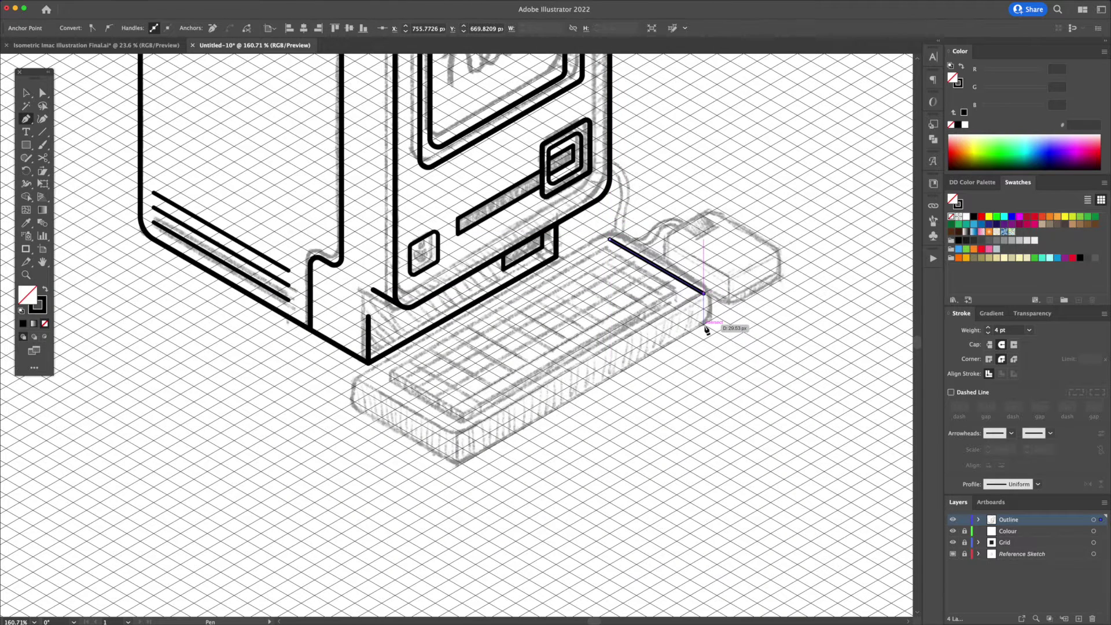
{"action": "left_click", "coordinate": [463, 432]}
{"action": "left_click", "coordinate": [610, 239]}
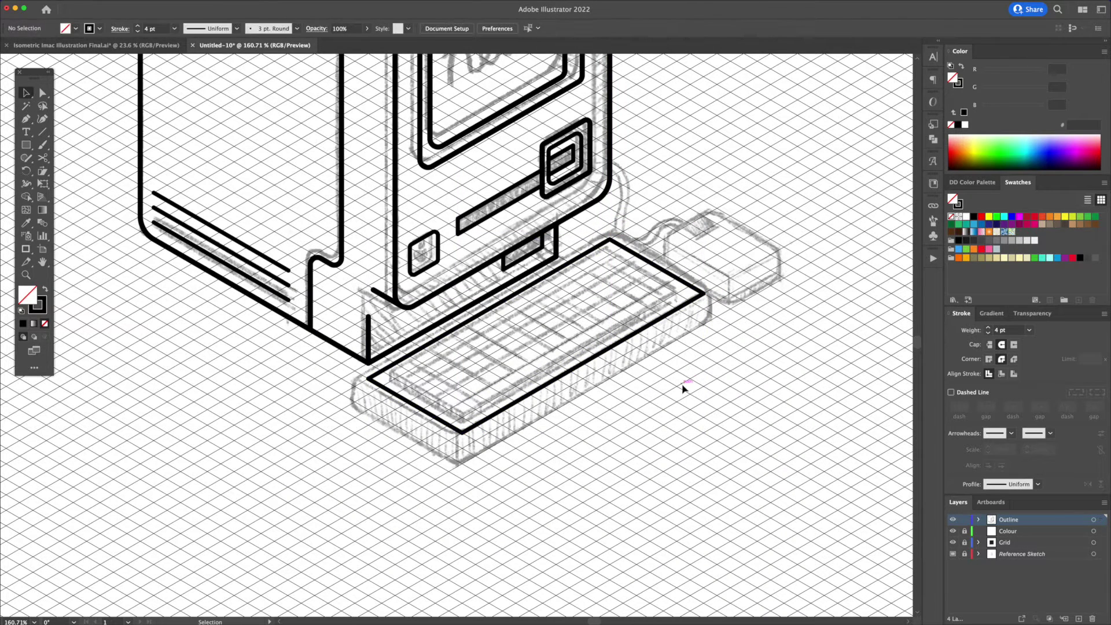
- Draw the keyboard's lower outline along the grid with the Pen tool, joining the two side faces to the top face's corners
{"action": "left_click", "coordinate": [704, 325]}
{"action": "left_click", "coordinate": [463, 464]}
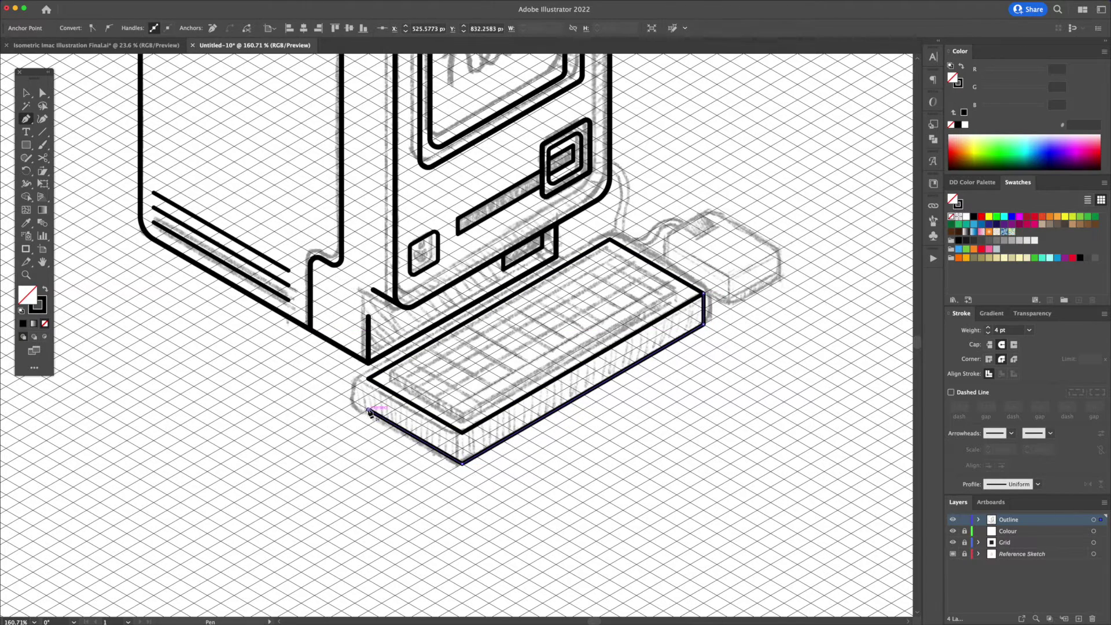
{"action": "left_click", "coordinate": [368, 410]}
{"action": "left_click", "coordinate": [368, 378]}
{"action": "left_click", "coordinate": [523, 475], "text": "super"}
- Draw a vertical edge at the keyboard's front corner between the top face and the lower outline
{"action": "key", "text": "z"}
{"action": "left_click_drag", "start_coordinate": [454, 447], "coordinate": [504, 450]}
{"action": "scroll", "coordinate": [504, 450], "scroll_direction": "down", "scroll_amount": 2}
{"action": "key", "text": "p"}
{"action": "left_click", "coordinate": [485, 397]}
{"action": "left_click", "coordinate": [485, 447]}
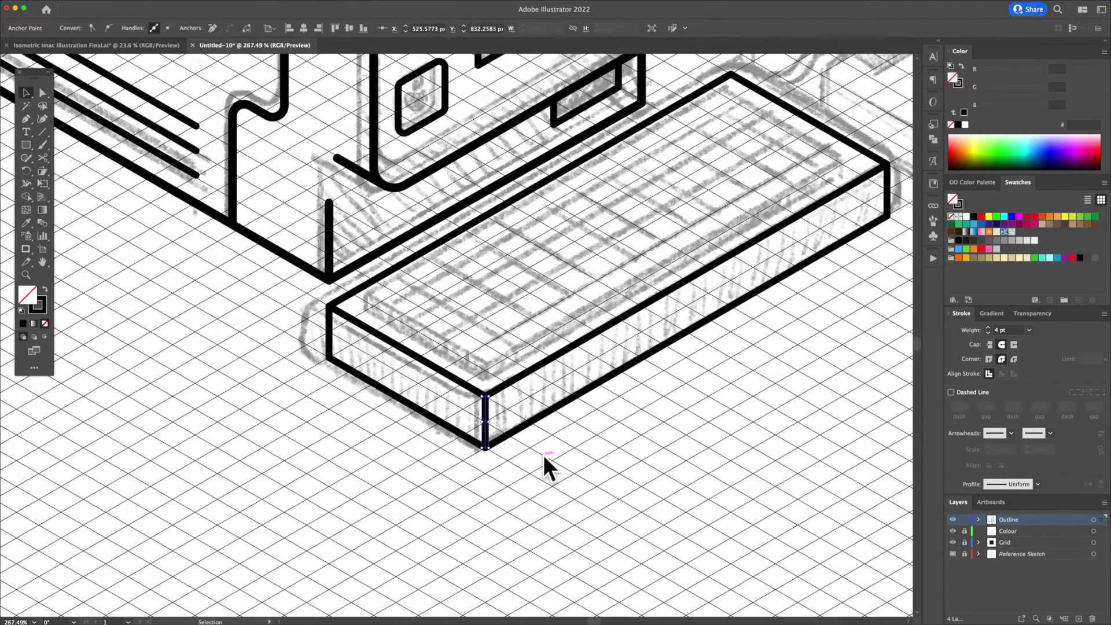
{"action": "left_click", "coordinate": [544, 456], "text": "super"}
- Merge the keyboard faces into a single outer outline with the Shape Builder tool and delete the leftover front-corner line
{"action": "key", "text": "v"}
{"action": "scroll", "coordinate": [537, 404], "scroll_direction": "up", "scroll_amount": 3}
{"action": "key", "text": "shift+m"}
{"action": "mouse_move", "coordinate": [605, 450]}
{"action": "left_mouse_down"}
{"action": "mouse_move", "coordinate": [557, 342]}
{"action": "mouse_move", "coordinate": [557, 440]}
{"action": "left_mouse_up"}
{"action": "left_click", "coordinate": [465, 476], "text": "super"}
{"action": "key", "text": "Delete"}
- Draw the top face's two near edges as one open path inside the keyboard outline
{"action": "key", "text": "p"}
{"action": "left_click", "coordinate": [309, 357]}
{"action": "left_click", "coordinate": [465, 448]}
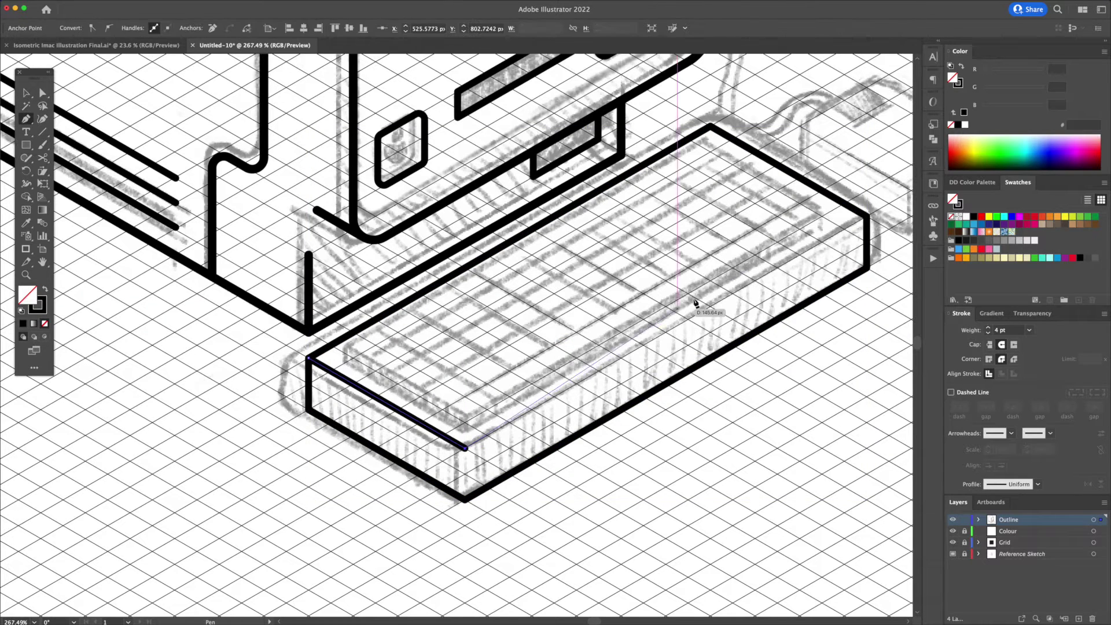
{"action": "left_click", "coordinate": [866, 216]}
{"action": "key", "text": "v"}
{"action": "left_click", "coordinate": [645, 474]}
- Connect the front corner of the near-edge path to the outline's lowest corner with a vertical line
{"action": "key", "text": "p"}
{"action": "left_click", "coordinate": [465, 499]}
{"action": "left_click", "coordinate": [465, 448]}
{"action": "key", "text": "v"}
{"action": "left_click", "coordinate": [545, 507]}
- Isolate the keyboard's outer outline and round all of its corners
{"action": "double_click", "coordinate": [538, 462]}
{"action": "key", "text": "a"}
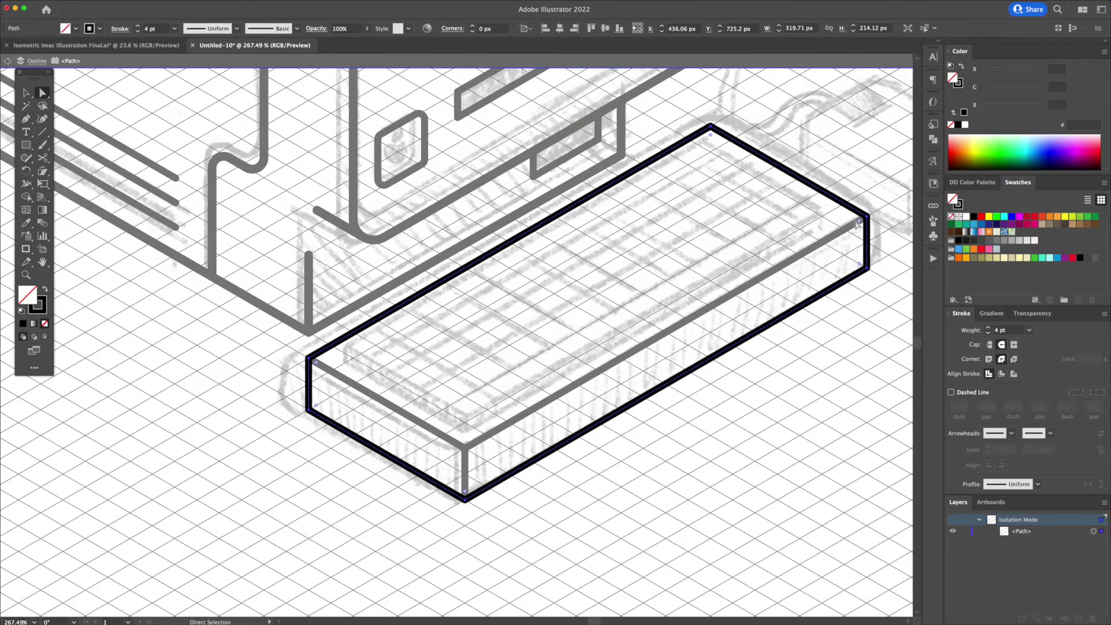
{"action": "left_click_drag", "start_coordinate": [852, 223], "coordinate": [837, 228]}
{"action": "key", "text": "v"}
{"action": "left_click", "coordinate": [748, 416]}
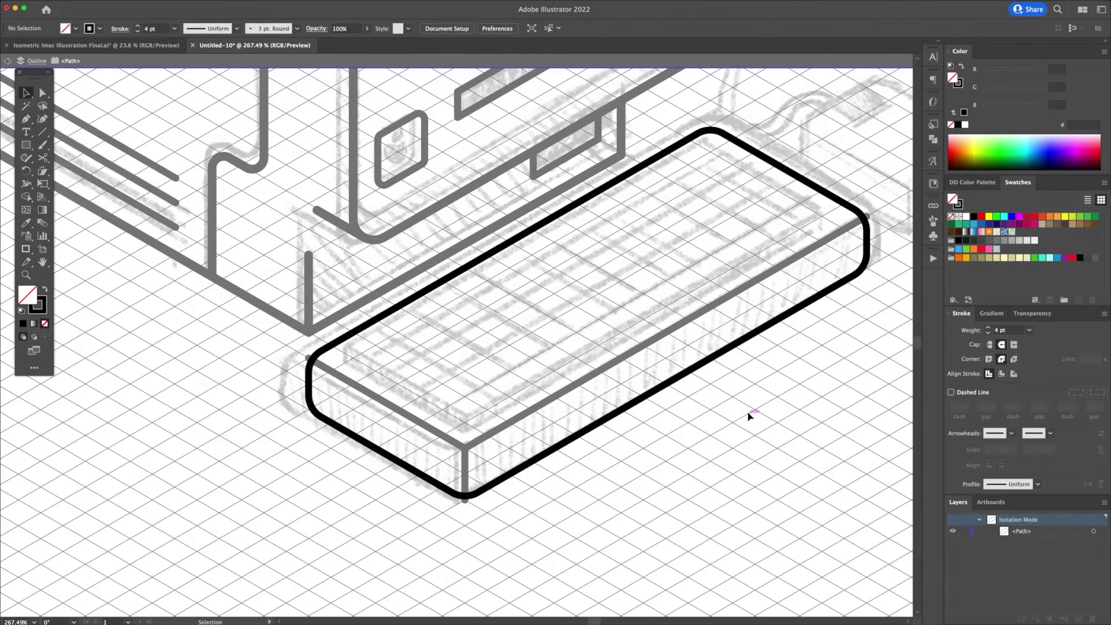
{"action": "key", "text": "Escape"}
- Round the front corner of the top face's near-edge path
{"action": "key", "text": "a"}
{"action": "left_click", "coordinate": [465, 445]}
{"action": "key", "text": "v"}
{"action": "left_click", "coordinate": [476, 401]}
- Trim the near-edge path's ends that stick out past the rounded outline with the Shape Builder tool
{"action": "left_click", "coordinate": [336, 374]}
{"action": "left_click", "coordinate": [342, 336], "text": "shift"}
{"action": "key", "text": "shift+m"}
{"action": "left_click", "coordinate": [309, 358], "text": "alt"}
{"action": "left_click", "coordinate": [867, 217], "text": "alt"}
- Shift the lower end of the front vertical edge slightly up to meet the rounded outline
{"action": "key", "text": "v"}
{"action": "left_click", "coordinate": [554, 514]}
{"action": "key", "text": "a"}
{"action": "left_click_drag", "start_coordinate": [465, 500], "coordinate": [465, 497]}
{"action": "key", "text": "v"}
{"action": "left_click", "coordinate": [476, 509]}
- Draw a flat rectangle about 243 by 96 px beside the keyboard and a key square about 17 px wide in its top-left corner
{"action": "scroll", "coordinate": [476, 509], "scroll_direction": "down", "scroll_amount": 3}
{"action": "key", "text": "m"}
{"action": "left_click_drag", "start_coordinate": [398, 314], "coordinate": [750, 452]}
{"action": "left_click_drag", "start_coordinate": [399, 314], "coordinate": [451, 325]}
- Repeat the key square into a row of 15 along the rectangle's top edge and widen the rectangle to 252.74 px
{"action": "key", "text": "v"}
{"action": "key", "text": "super+d"}
{"action": "key", "text": "super+d"}
{"action": "key", "text": "super+d"}
{"action": "key", "text": "super+d"}
{"action": "key", "text": "super+d"}
{"action": "key", "text": "super+d"}
{"action": "key", "text": "super+d"}
{"action": "key", "text": "super+d"}
{"action": "key", "text": "super+d"}
{"action": "key", "text": "super+d"}
{"action": "key", "text": "super+d"}
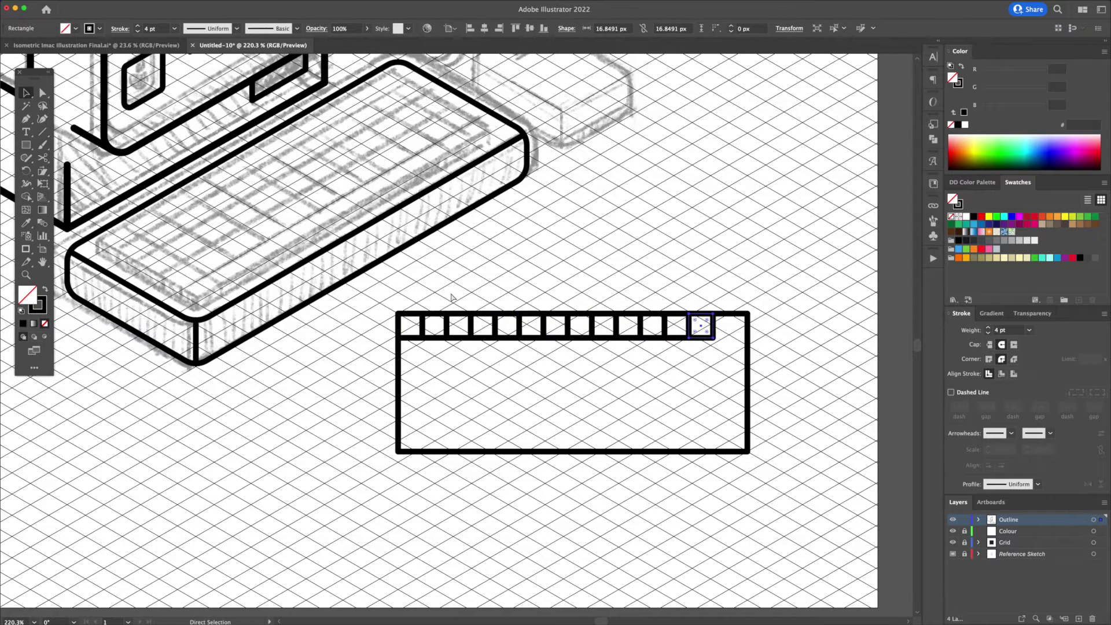
{"action": "left_click", "coordinate": [747, 370]}
{"action": "left_click_drag", "start_coordinate": [749, 384], "coordinate": [762, 385]}
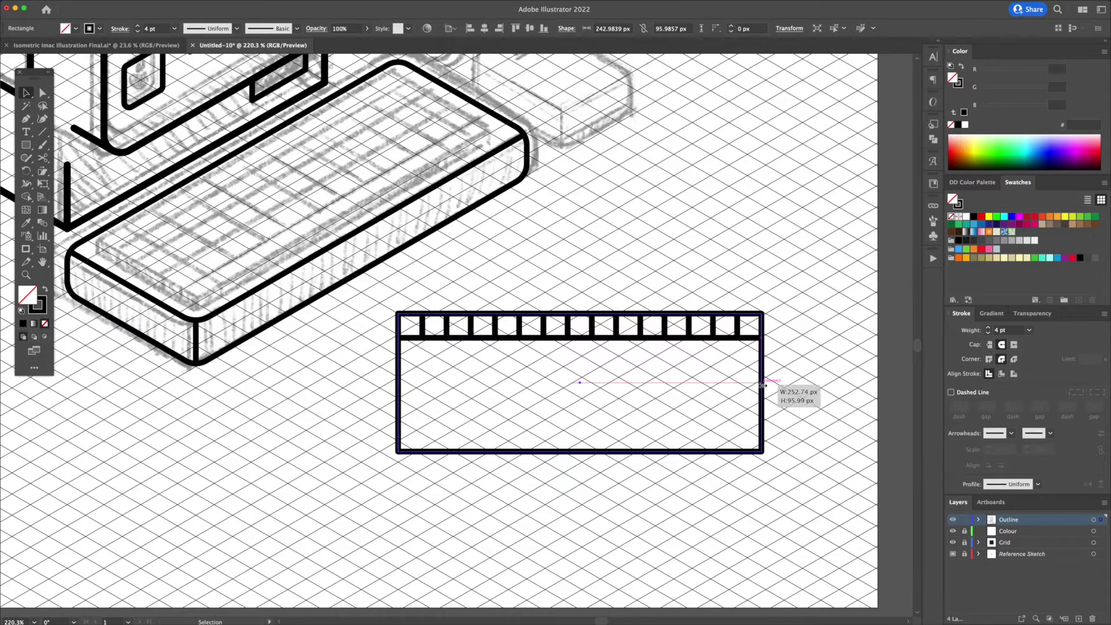
- Copy the row of key squares downward to make five rows, and delete the surrounding rectangle
{"action": "left_click_drag", "start_coordinate": [418, 323], "coordinate": [418, 322]}
{"action": "left_click_drag", "start_coordinate": [422, 323], "coordinate": [423, 347]}
{"action": "key", "text": "super+d"}
{"action": "key", "text": "super+d"}
{"action": "key", "text": "super+d"}
{"action": "left_click", "coordinate": [541, 452]}
{"action": "key", "text": "Delete"}
- Group all the key squares and scale the group down to about 207 by 59 px
{"action": "key", "text": "super+a"}
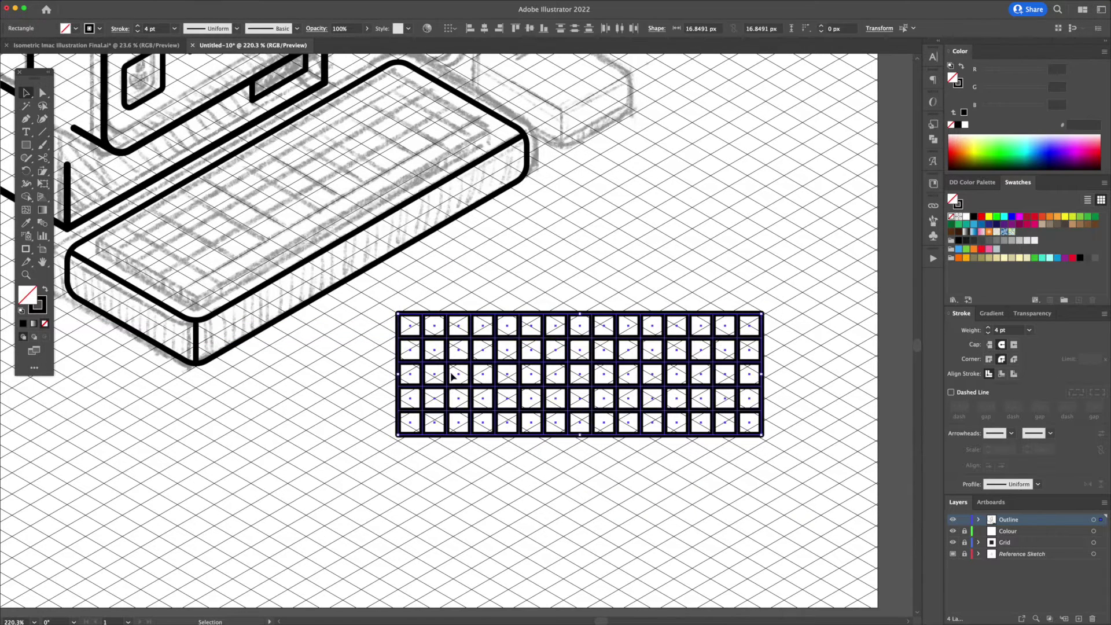
{"action": "right_click", "coordinate": [457, 364]}
{"action": "left_click", "coordinate": [477, 470]}
{"action": "key", "text": "s"}
{"action": "key", "text": "Return"}
{"action": "key", "text": "Return"}
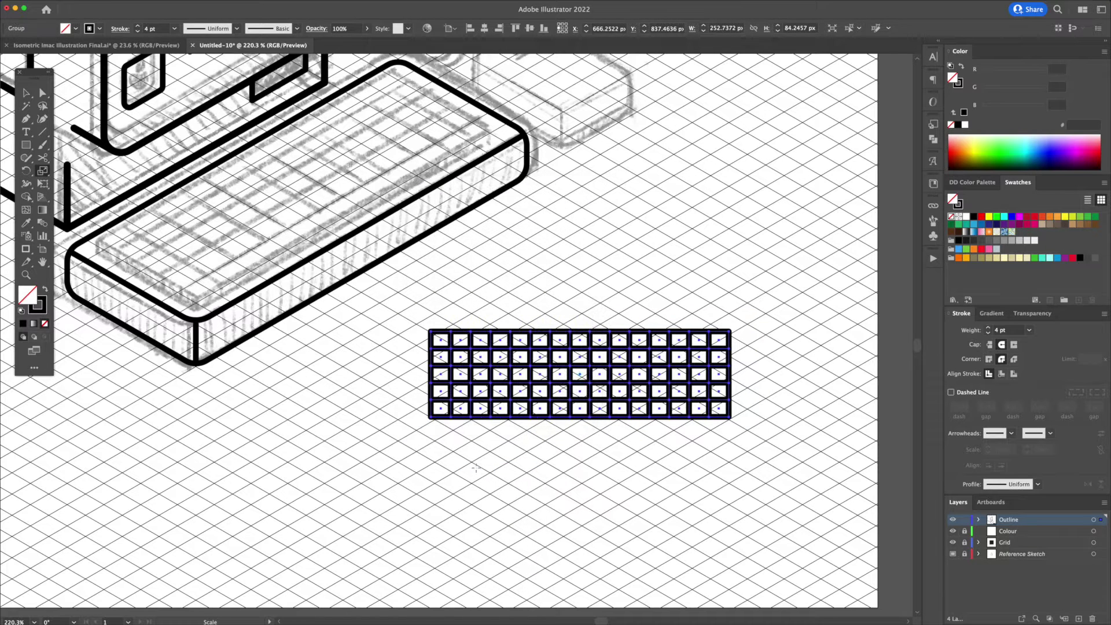
- Shear the key group by -30° and rotate it by 30° so that it lies on the isometric top plane
{"action": "left_click_drag", "start_coordinate": [47, 171], "coordinate": [68, 181]}
{"action": "key", "text": "Return"}
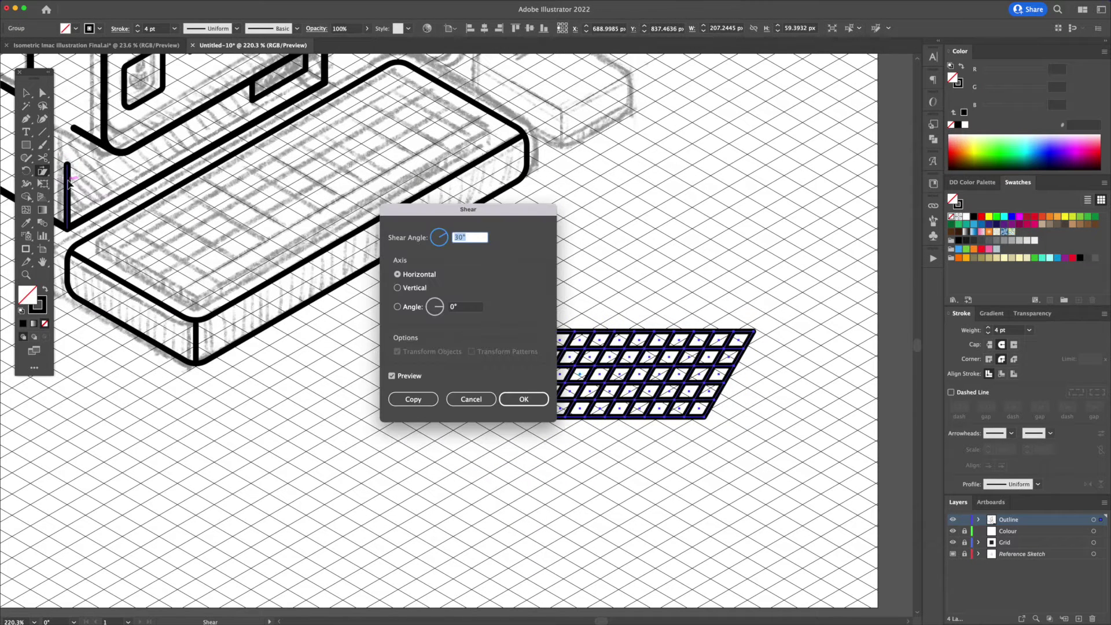
{"action": "type", "text": "-30"}
{"action": "key", "text": "Return"}
{"action": "double_click", "coordinate": [25, 171]}
{"action": "type", "text": "30"}
{"action": "key", "text": "Return"}
{"action": "left_click", "coordinate": [406, 261]}
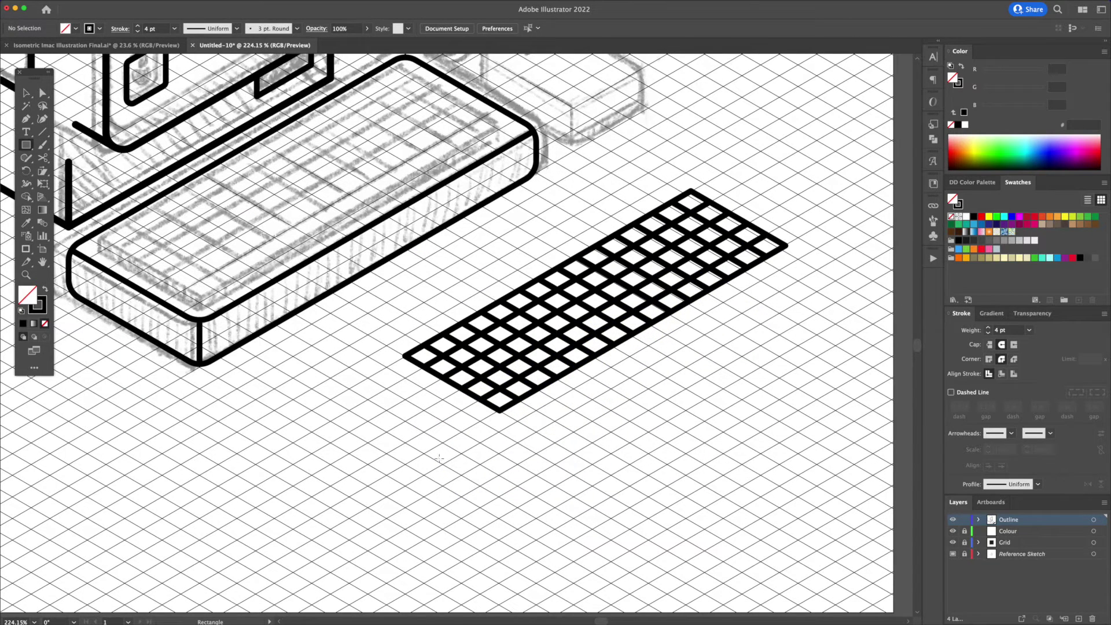
- Draw a thin flat rectangle below the key grid and scale it to about 172 by 7 px
{"action": "left_click_drag", "start_coordinate": [439, 458], "coordinate": [746, 473]}
{"action": "key", "text": "v"}
{"action": "key", "text": "s"}
{"action": "key", "text": "Return"}
{"action": "key", "text": "Return"}
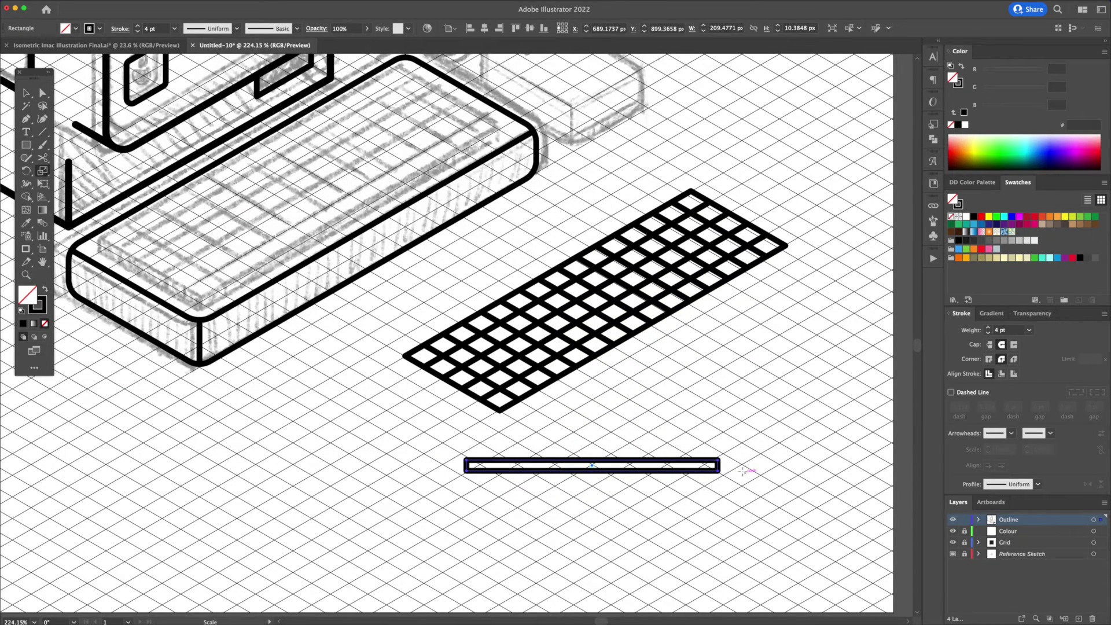
- Shear the thin strip by -30° and rotate it by -30° to form an isometric side face
{"action": "left_click_drag", "start_coordinate": [42, 172], "coordinate": [77, 185]}
{"action": "key", "text": "Return"}
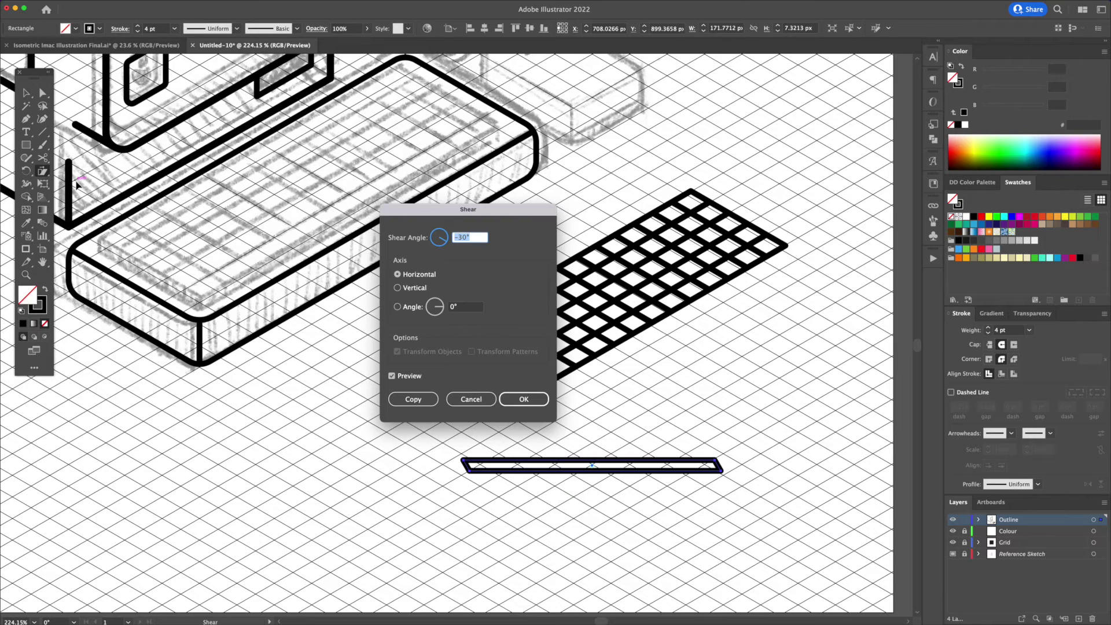
{"action": "key", "text": "Return"}
{"action": "key", "text": "r"}
{"action": "key", "text": "Return"}
{"action": "type", "text": "-30"}
{"action": "key", "text": "Return"}
{"action": "key", "text": "v"}
{"action": "left_click", "coordinate": [481, 435]}
- Place the side strip beneath the key grid's short front edge, snapped to the grid's leftmost corner
{"action": "left_click_drag", "start_coordinate": [491, 418], "coordinate": [409, 383]}
{"action": "key", "text": "z"}
{"action": "left_click_drag", "start_coordinate": [404, 379], "coordinate": [442, 371]}
{"action": "key", "text": "v"}
{"action": "left_click_drag", "start_coordinate": [410, 334], "coordinate": [421, 314]}
{"action": "left_click_drag", "start_coordinate": [307, 261], "coordinate": [283, 263]}
- Shorten the side strip to the key grid's short edge by moving its far end points along a -30° angle
{"action": "left_click_drag", "start_coordinate": [721, 446], "coordinate": [687, 505]}
{"action": "key", "text": "Return"}
{"action": "type", "text": "0"}
{"action": "key", "text": "Tab"}
{"action": "type", "text": "0"}
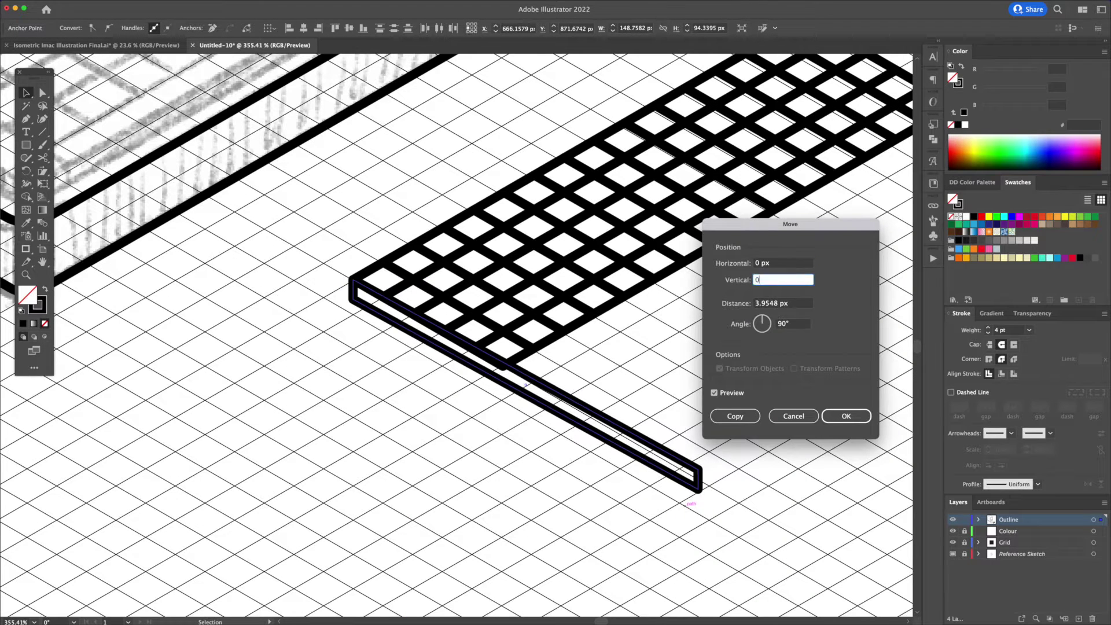
{"action": "key", "text": "Tab"}
{"action": "key", "text": "Tab"}
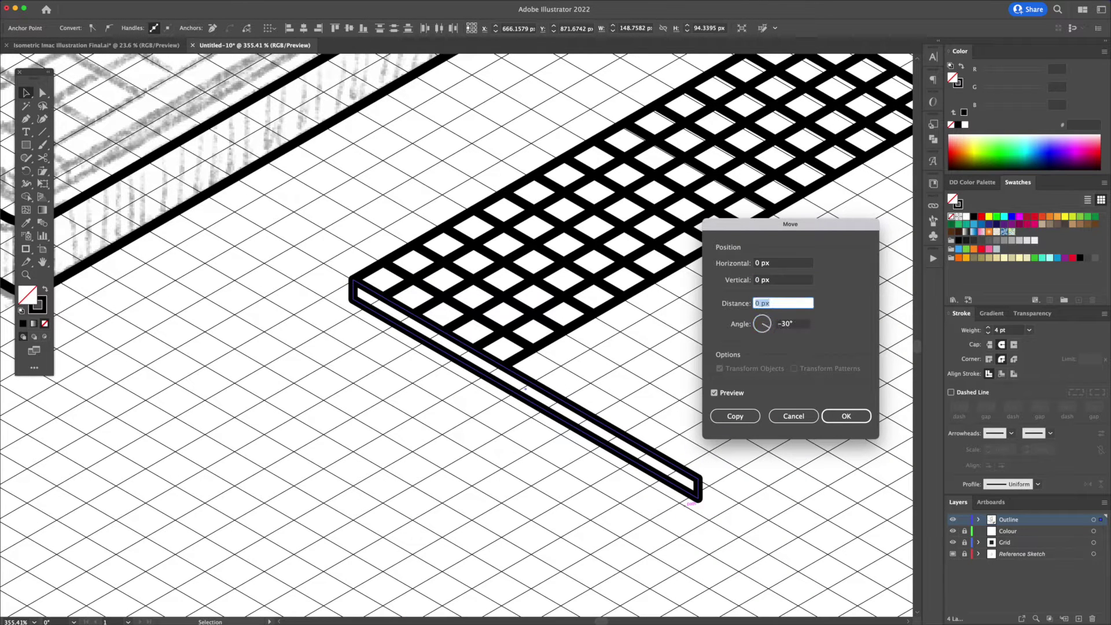
{"action": "key", "text": "shift+Down"}
{"action": "key", "text": "shift+Down"}
{"action": "key", "text": "shift+Down"}
{"action": "key", "text": "shift+Down"}
{"action": "key", "text": "shift+Down"}
{"action": "key", "text": "shift+Down"}
{"action": "key", "text": "shift+Down"}
{"action": "key", "text": "shift+Down"}
{"action": "key", "text": "shift+Down"}
{"action": "key", "text": "Return"}
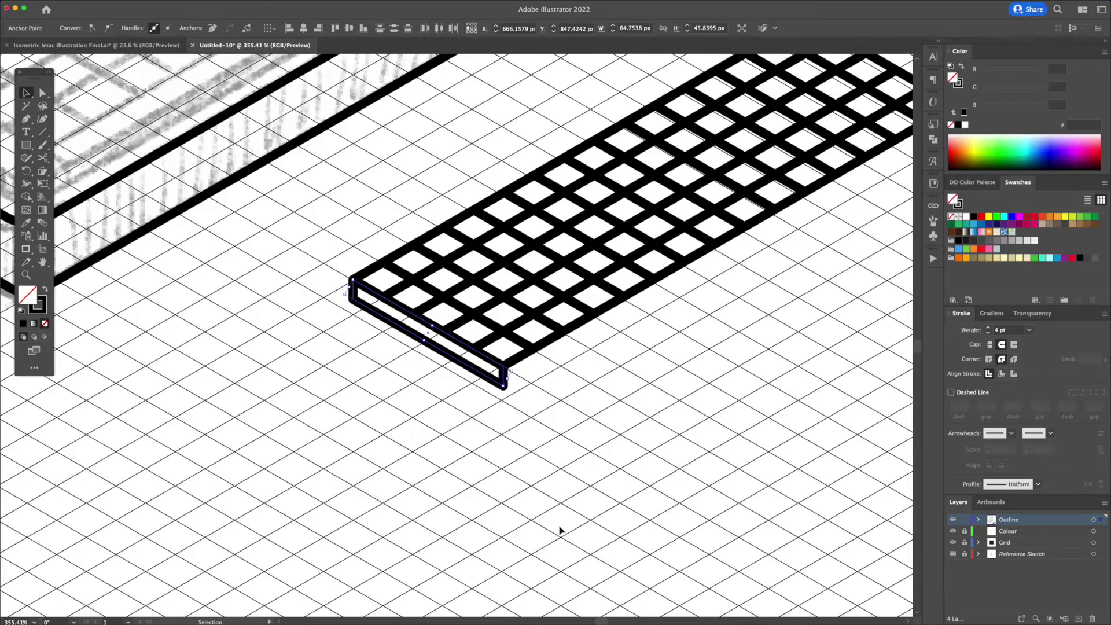
{"action": "left_click", "coordinate": [526, 433]}
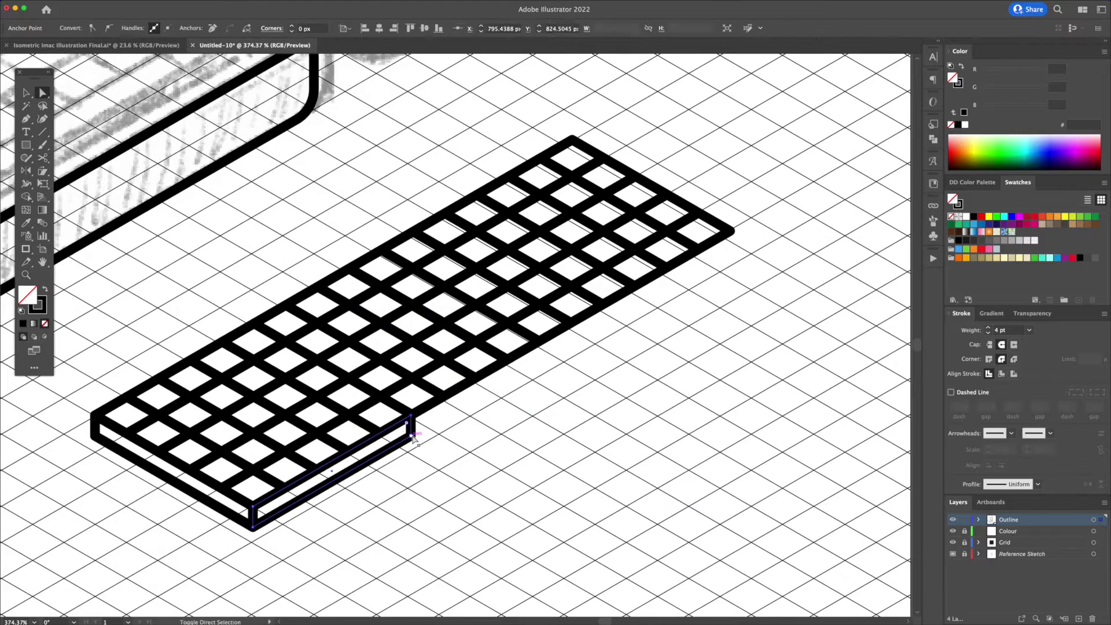
- Extend the second side strip along the key grid's long edge by moving its far end points about 150 px at 30°
{"action": "left_click", "coordinate": [412, 435], "text": "shift"}
{"action": "key", "text": "Return"}
{"action": "key", "text": "Tab"}
{"action": "key", "text": "Tab"}
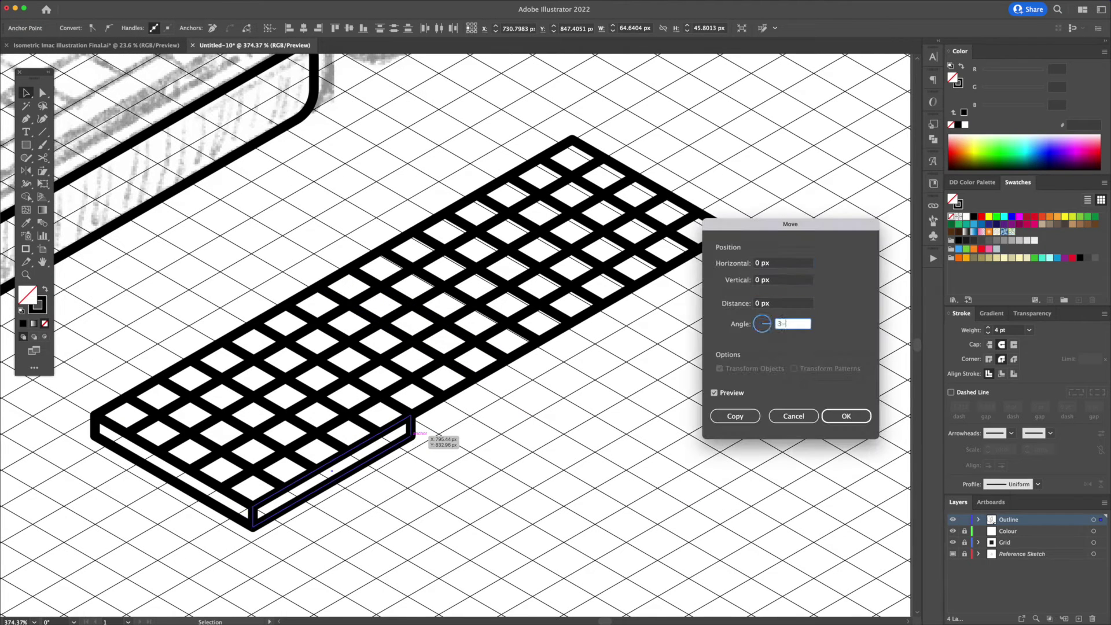
{"action": "key", "text": "shift+Up"}
{"action": "key", "text": "shift+Up"}
{"action": "key", "text": "shift+Up"}
{"action": "key", "text": "shift+Up"}
{"action": "key", "text": "shift+Up"}
{"action": "key", "text": "shift+Up"}
{"action": "key", "text": "shift+Up"}
{"action": "key", "text": "shift+Up"}
{"action": "key", "text": "shift+Up"}
{"action": "left_click_drag", "start_coordinate": [751, 226], "coordinate": [740, 331]}
{"action": "key", "text": "shift+Up"}
{"action": "key", "text": "shift+Up"}
{"action": "key", "text": "shift+Up"}
{"action": "key", "text": "shift+Up"}
{"action": "key", "text": "Up"}
{"action": "key", "text": "Up"}
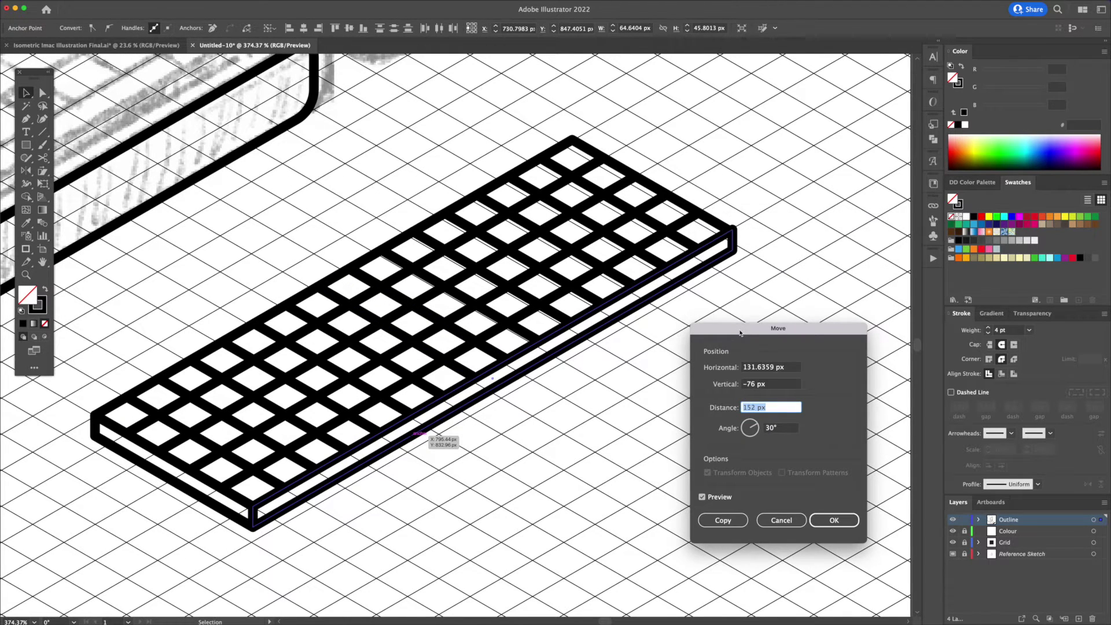
{"action": "key", "text": "Down"}
{"action": "key", "text": "Down"}
{"action": "key", "text": "Return"}
{"action": "scroll", "coordinate": [741, 232], "scroll_direction": "up", "scroll_amount": 10}
{"action": "left_click", "coordinate": [623, 238]}
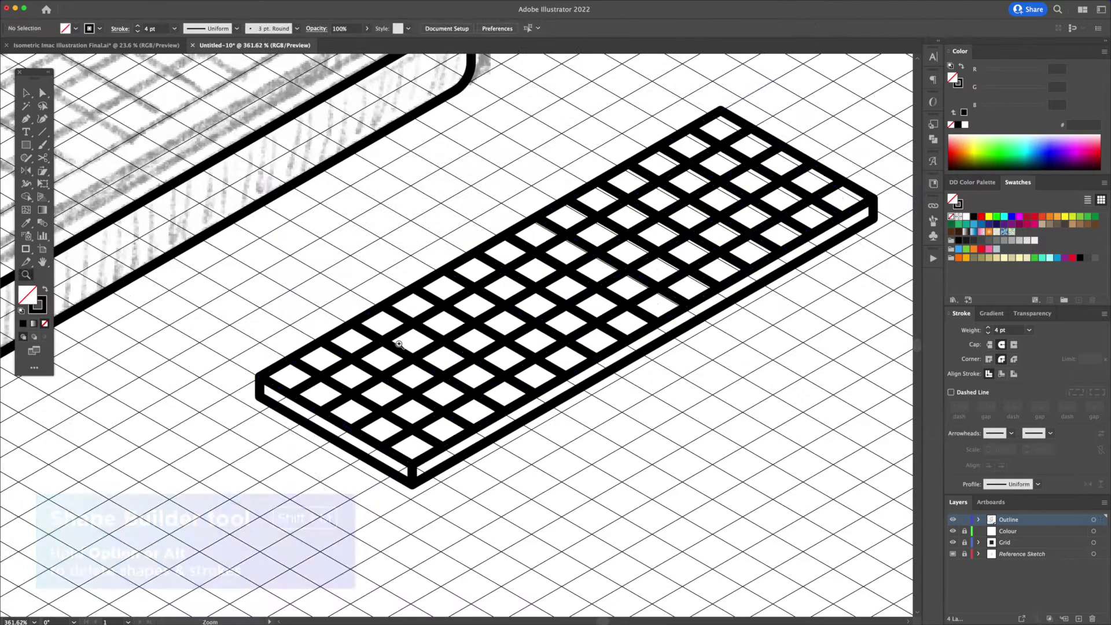
- Merge neighbouring cells of the key grid into wider keys, a long space bar and an L-shaped return key with the Shape Builder tool
{"action": "left_click", "coordinate": [404, 331]}
{"action": "key", "text": "shift+m"}
{"action": "left_click_drag", "start_coordinate": [290, 380], "coordinate": [322, 360]}
{"action": "mouse_move", "coordinate": [380, 429]}
{"action": "left_mouse_down"}
{"action": "mouse_move", "coordinate": [597, 342]}
{"action": "mouse_move", "coordinate": [781, 235]}
{"action": "left_mouse_up"}
{"action": "left_click_drag", "start_coordinate": [770, 181], "coordinate": [782, 199]}
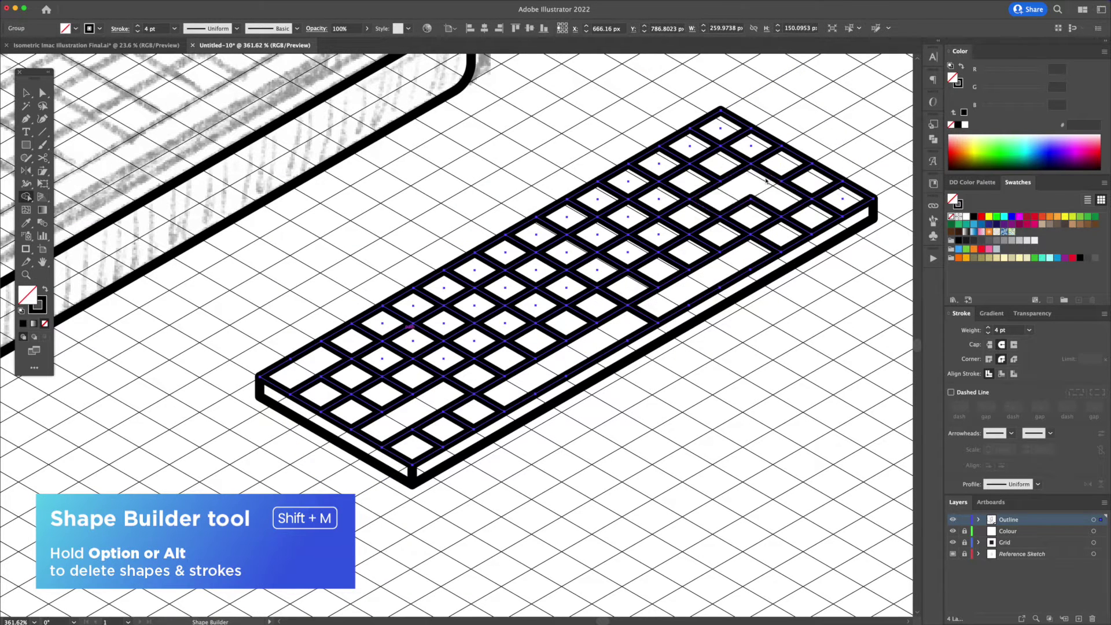
{"action": "left_click_drag", "start_coordinate": [723, 132], "coordinate": [690, 147]}
{"action": "key", "text": "v"}
{"action": "left_click", "coordinate": [757, 411]}
{"action": "left_click", "coordinate": [650, 297]}
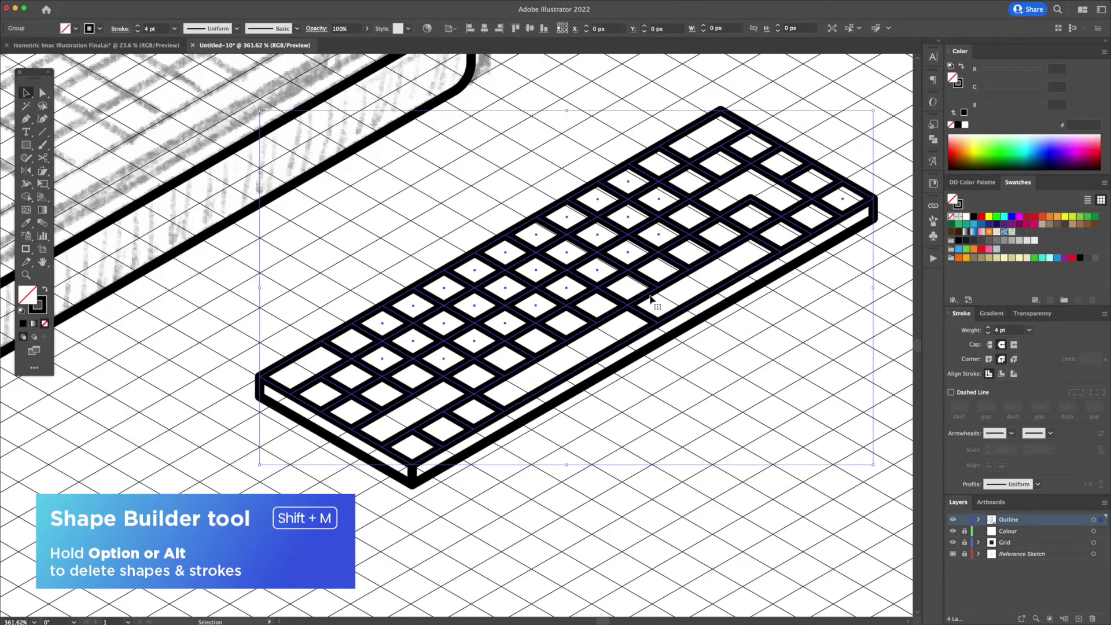
{"action": "key", "text": "shift+m"}
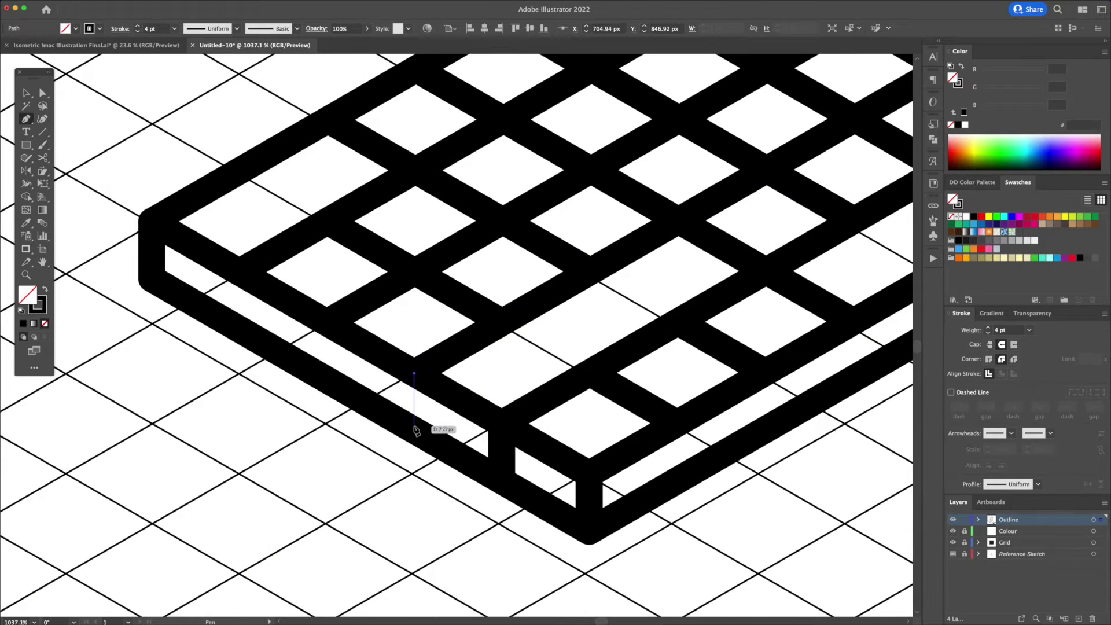
- Draw vertical key dividers with the Pen tool along the keyboard's short front side, aligned with the gaps between keys
{"action": "left_click", "coordinate": [415, 430]}
{"action": "key", "text": "Escape"}
{"action": "left_click", "coordinate": [327, 323]}
{"action": "left_click", "coordinate": [327, 379]}
{"action": "key", "text": "Escape"}
{"action": "left_click", "coordinate": [240, 272]}
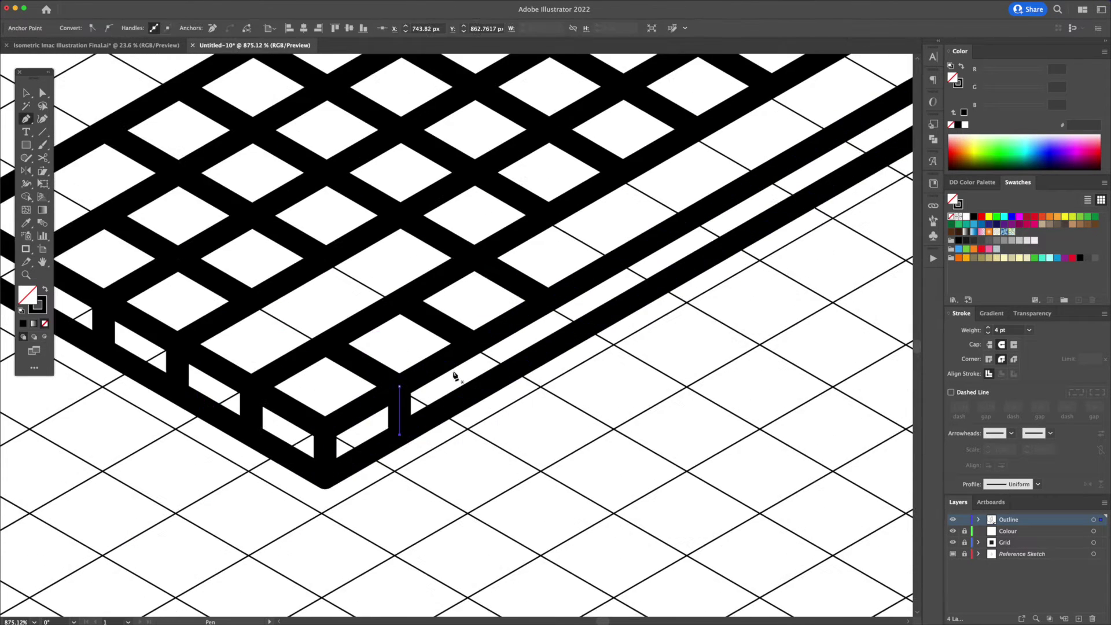
- Add vertical key dividers along the keyboard's long front side, leaving the stretch below the space bar undivided
{"action": "left_click", "coordinate": [473, 344]}
{"action": "left_click", "coordinate": [473, 392]}
{"action": "left_click", "coordinate": [548, 301]}
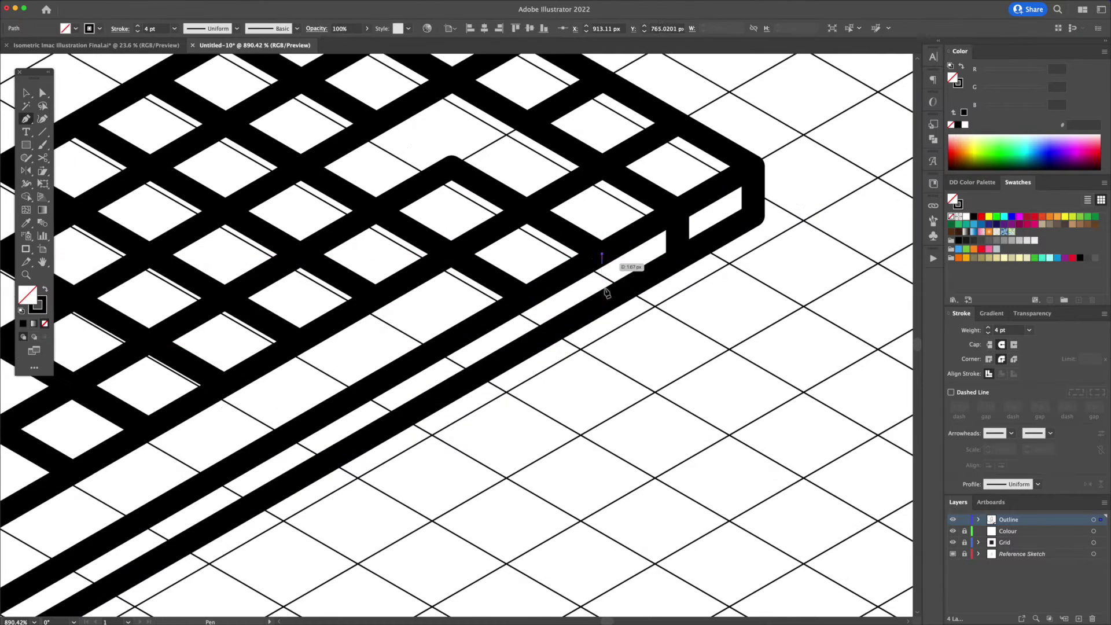
{"action": "left_click", "coordinate": [602, 304]}
{"action": "key", "text": "Escape"}
{"action": "left_click", "coordinate": [526, 298]}
{"action": "left_click", "coordinate": [526, 347]}
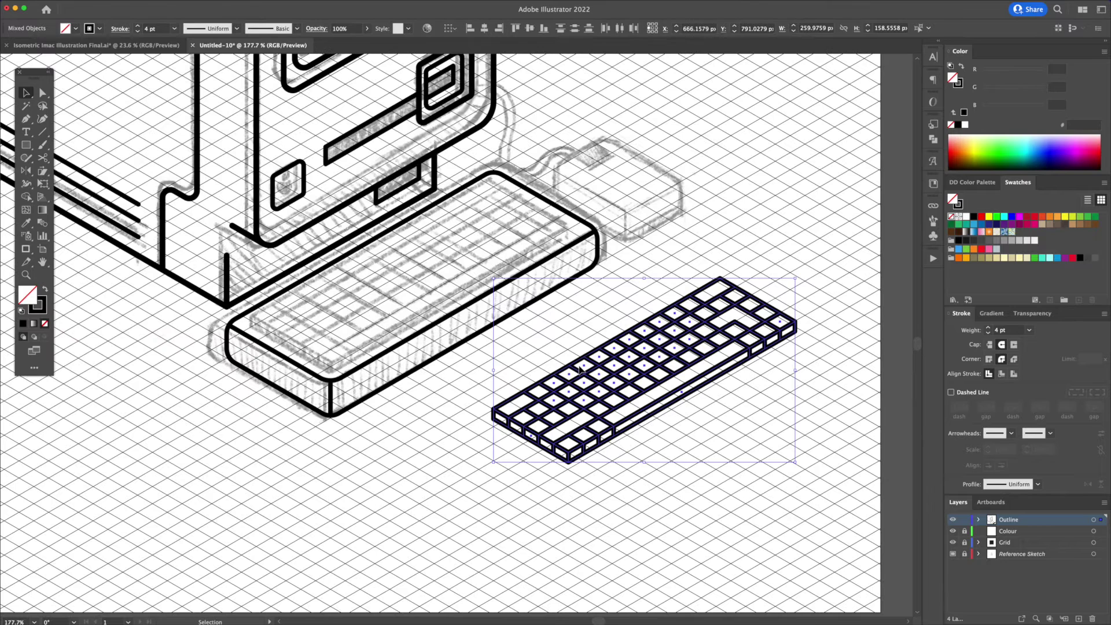
- Move the finished set of keys onto the top of the keyboard base, aligned with the sketched keys
{"action": "mouse_move", "coordinate": [577, 368]}
{"action": "left_mouse_down"}
{"action": "mouse_move", "coordinate": [430, 276]}
{"action": "mouse_move", "coordinate": [347, 283]}
{"action": "mouse_move", "coordinate": [382, 272]}
{"action": "left_mouse_up"}
{"action": "key", "text": "z"}
{"action": "left_click_drag", "start_coordinate": [383, 271], "coordinate": [465, 269]}
{"action": "key", "text": "v"}
{"action": "left_click_drag", "start_coordinate": [538, 285], "coordinate": [526, 277]}
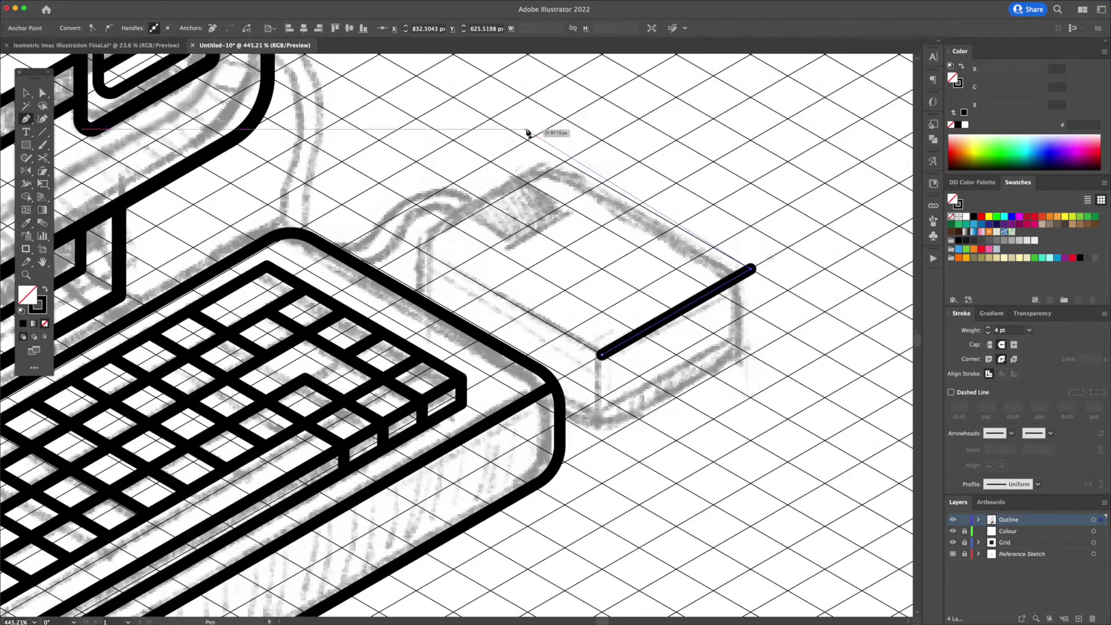
- Trace the mouse's isometric top face and the lower outline of its box on the grid with the Pen tool
{"action": "left_click", "coordinate": [565, 159]}
{"action": "left_click", "coordinate": [415, 248]}
{"action": "left_click", "coordinate": [602, 355]}
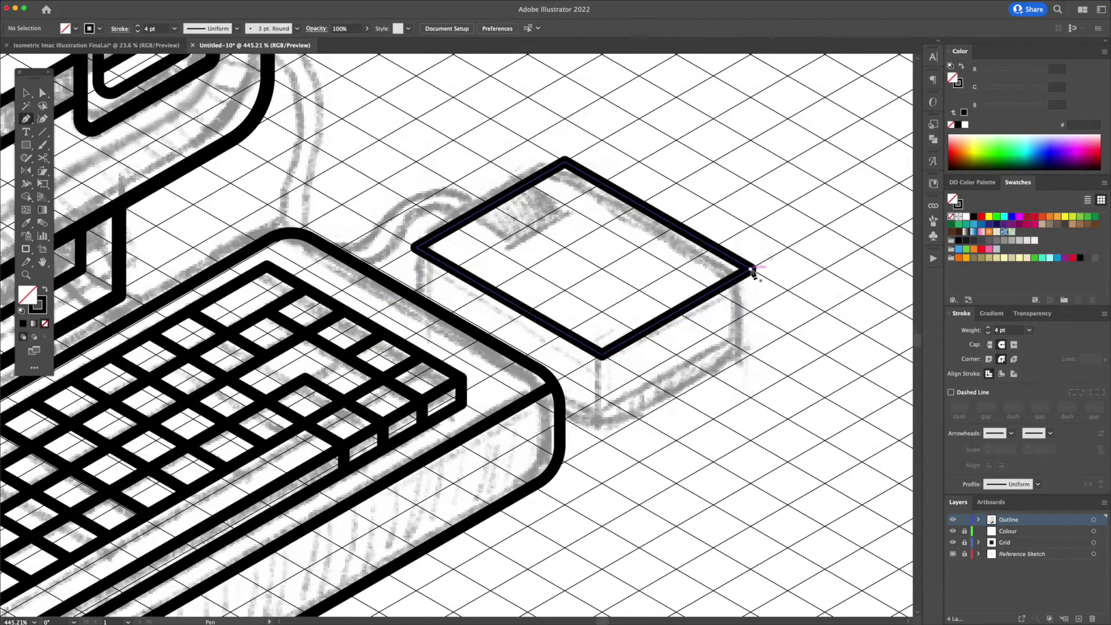
{"action": "left_click", "coordinate": [752, 356]}
{"action": "left_click", "coordinate": [602, 440]}
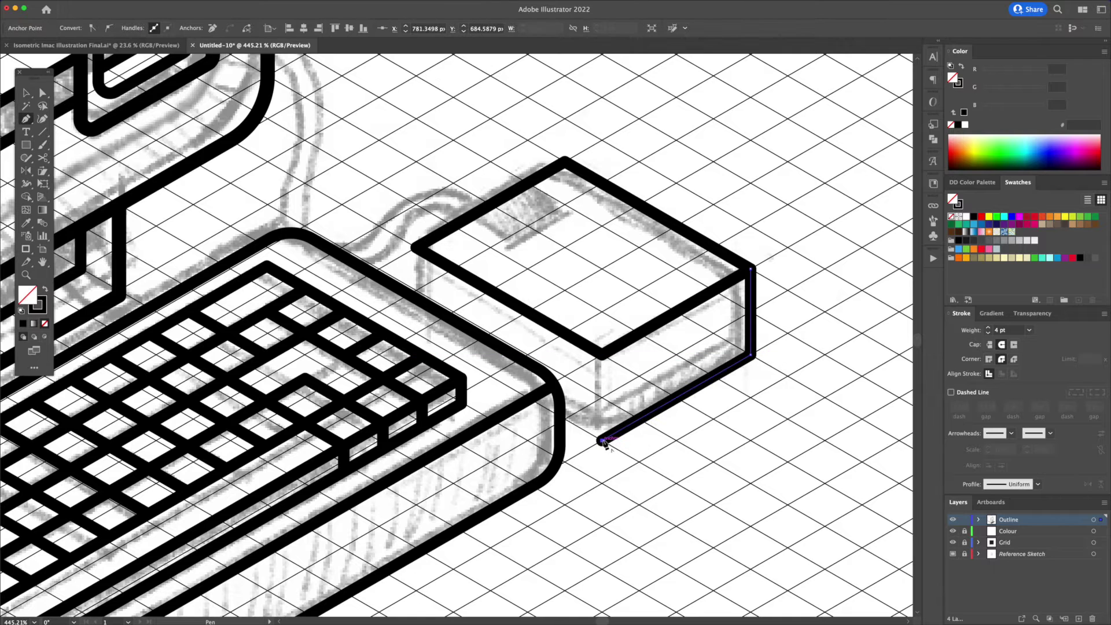
{"action": "left_click", "coordinate": [417, 334]}
{"action": "left_click", "coordinate": [416, 248]}
- Merge the mouse's top and side shapes into one silhouette with the Shape Builder tool
{"action": "key", "text": "v"}
{"action": "left_click_drag", "start_coordinate": [394, 209], "coordinate": [463, 272]}
{"action": "key", "text": "shift+m"}
{"action": "left_click_drag", "start_coordinate": [565, 271], "coordinate": [659, 364]}
{"action": "key", "text": "v"}
{"action": "left_click", "coordinate": [756, 364]}
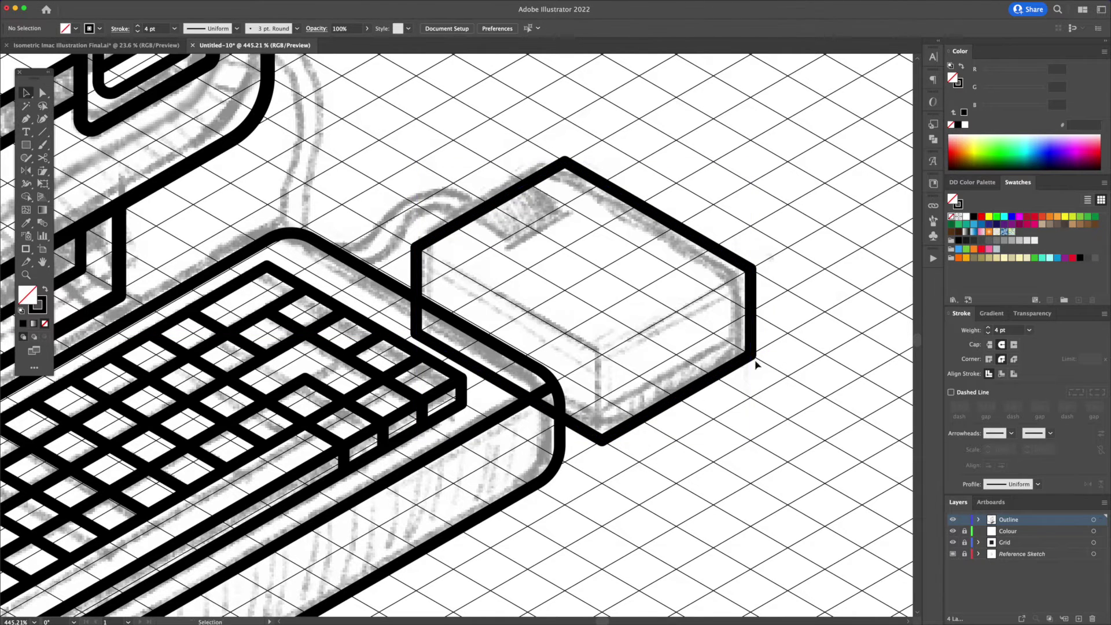
- Reduce the mouse's height by moving its three bottom corner points upward to match the sketch
{"action": "key", "text": "a"}
{"action": "left_click", "coordinate": [750, 356]}
{"action": "left_click", "coordinate": [602, 440], "text": "shift"}
{"action": "left_click", "coordinate": [417, 334], "text": "shift"}
{"action": "mouse_move", "coordinate": [417, 334]}
{"action": "left_mouse_down"}
{"action": "mouse_move", "coordinate": [417, 296]}
{"action": "mouse_move", "coordinate": [417, 313]}
{"action": "left_mouse_up"}
{"action": "key", "text": "v"}
{"action": "left_click", "coordinate": [631, 240]}
- Draw the mouse's two inner top edges and the vertical front edge with the Pen tool
{"action": "key", "text": "p"}
{"action": "left_click", "coordinate": [750, 269]}
{"action": "left_click", "coordinate": [602, 354]}
{"action": "left_click", "coordinate": [416, 248]}
{"action": "key", "text": "a"}
{"action": "left_click", "coordinate": [602, 354]}
{"action": "left_click", "coordinate": [647, 409]}
{"action": "key", "text": "p"}
{"action": "left_click", "coordinate": [601, 355]}
{"action": "left_click", "coordinate": [602, 418]}
{"action": "key", "text": "v"}
- Round the front corner of the mouse's inner top edge and the corners of its outer silhouette
{"action": "left_click", "coordinate": [643, 419]}
{"action": "left_click", "coordinate": [606, 352]}
{"action": "key", "text": "a"}
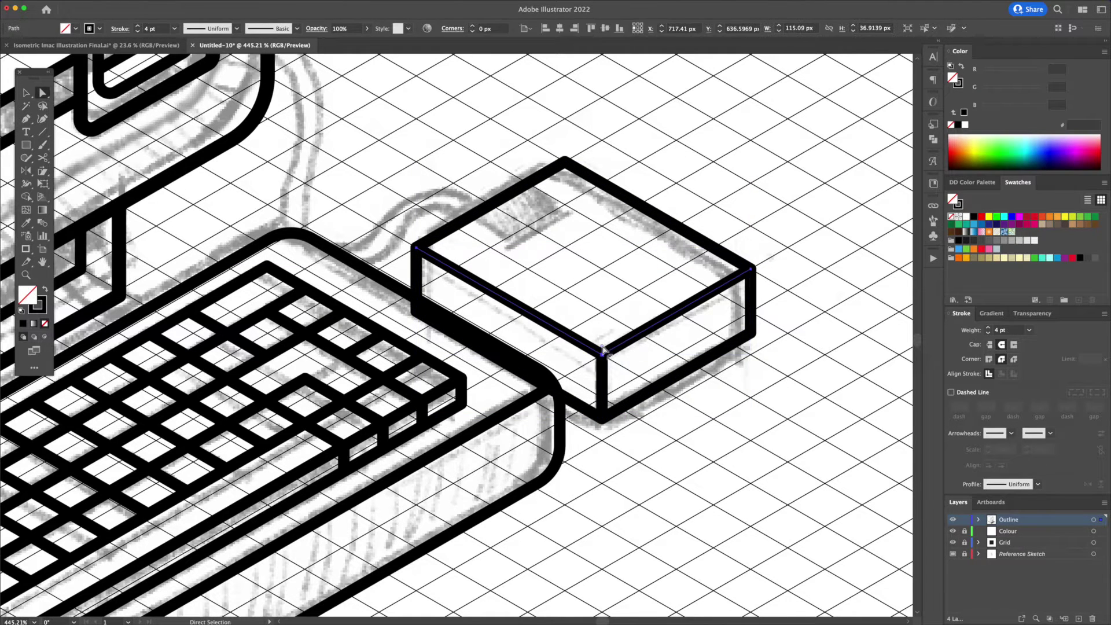
{"action": "left_click_drag", "start_coordinate": [602, 348], "coordinate": [602, 294]}
{"action": "key", "text": "v"}
{"action": "left_click", "coordinate": [637, 203]}
{"action": "key", "text": "a"}
{"action": "left_click_drag", "start_coordinate": [565, 169], "coordinate": [570, 211]}
{"action": "key", "text": "v"}
{"action": "left_click", "coordinate": [585, 247]}
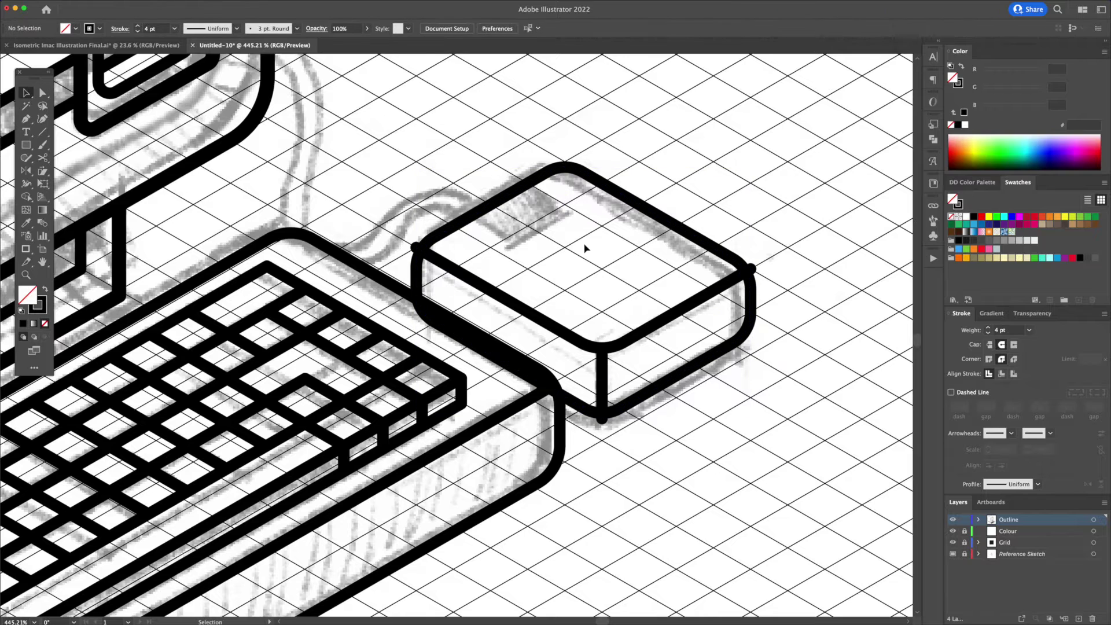
- Trim the stray line ends that stick out past the mouse's rounded corners with the Shape Builder tool
{"action": "left_click_drag", "start_coordinate": [610, 377], "coordinate": [596, 383]}
{"action": "key", "text": "shift+m"}
{"action": "left_click", "coordinate": [751, 270], "text": "alt"}
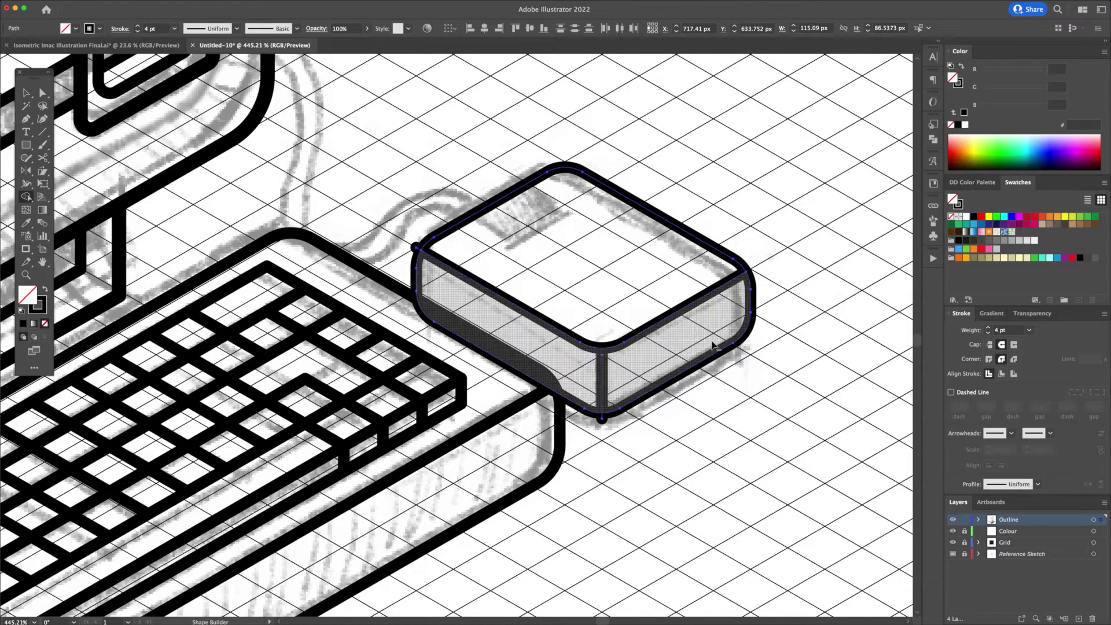
{"action": "key", "text": "super+shift+a"}
- Draw a closed rhombus on the grid over the mouse's back edge for the sketched button
{"action": "key", "text": "p"}
{"action": "left_click", "coordinate": [489, 161]}
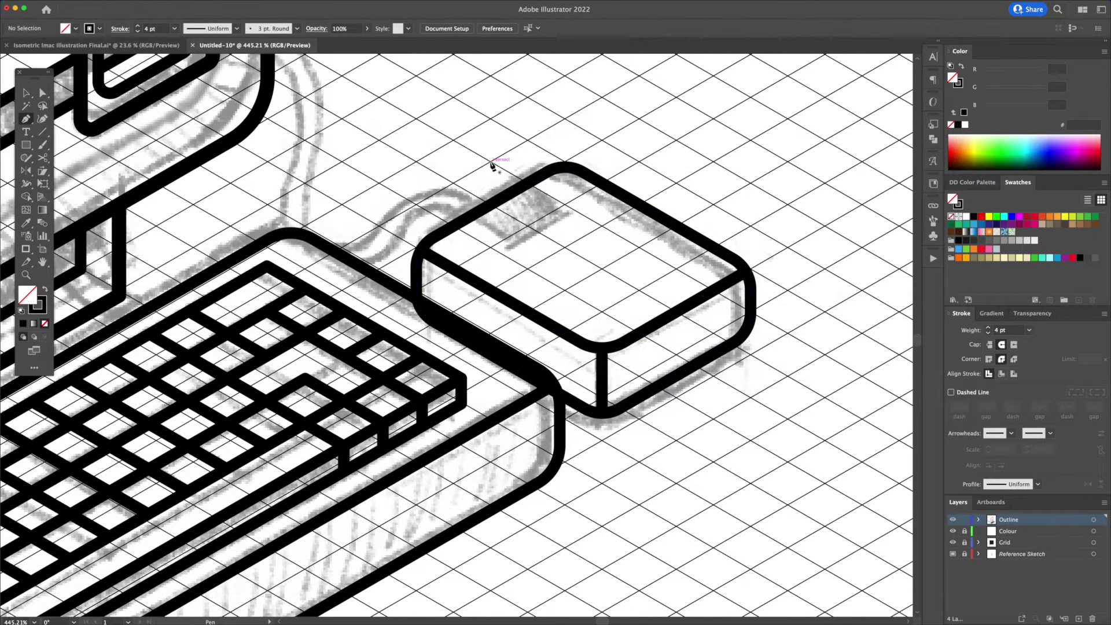
{"action": "left_click", "coordinate": [566, 204]}
{"action": "left_click", "coordinate": [490, 161]}
- Move the button rhombus 8 px at an angle of -30° along the mouse's back edge
{"action": "key", "text": "v"}
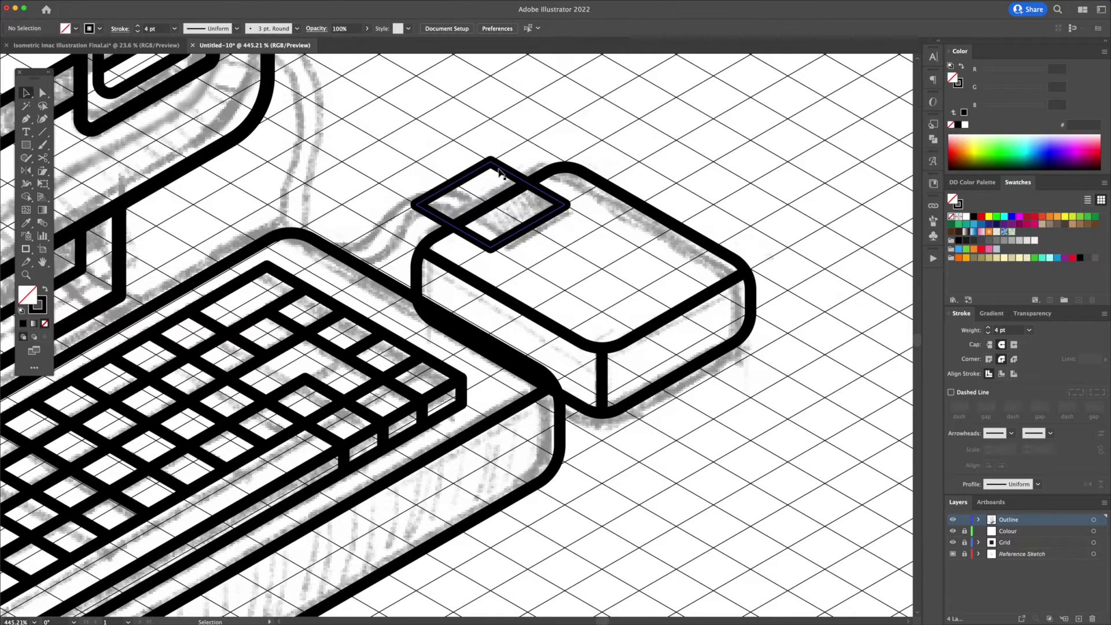
{"action": "key", "text": "Return"}
{"action": "type", "text": "-30"}
{"action": "key", "text": "shift+Tab"}
{"action": "key", "text": "shift+Up"}
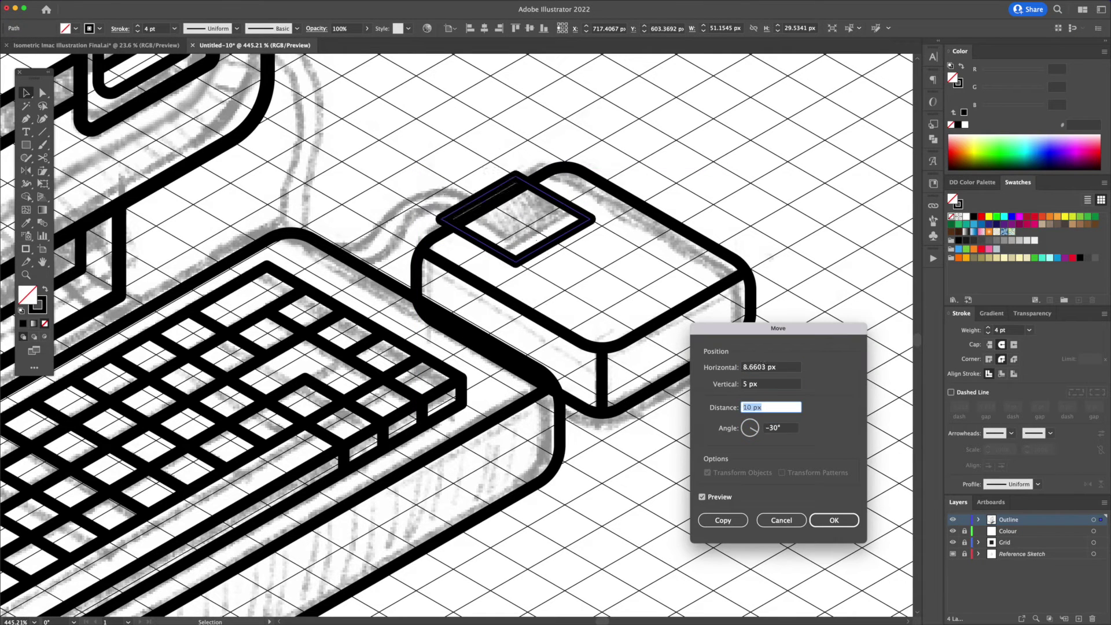
{"action": "key", "text": "Down"}
{"action": "key", "text": "Down"}
{"action": "key", "text": "Return"}
- Remove the part of the button rhombus that lies outside the mouse with the Shape Builder tool
{"action": "left_click", "coordinate": [552, 170], "text": "shift"}
{"action": "key", "text": "shift+m"}
{"action": "left_click", "coordinate": [502, 186], "text": "alt"}
{"action": "key", "text": "super+shift+a"}
- Round the mouse button's two inner corners and shift the mouse slightly away from the keyboard
{"action": "key", "text": "a"}
{"action": "left_click", "coordinate": [585, 217]}
{"action": "left_click", "coordinate": [510, 259]}
{"action": "left_click", "coordinate": [584, 216]}
{"action": "left_click", "coordinate": [510, 259]}
{"action": "left_click_drag", "start_coordinate": [576, 217], "coordinate": [501, 215]}
{"action": "left_click_drag", "start_coordinate": [501, 214], "coordinate": [501, 211]}
- Draw a curved cable path with the Pen tool from the computer's side past the keyboard to the mouse button
{"action": "left_click_drag", "start_coordinate": [452, 237], "coordinate": [461, 270]}
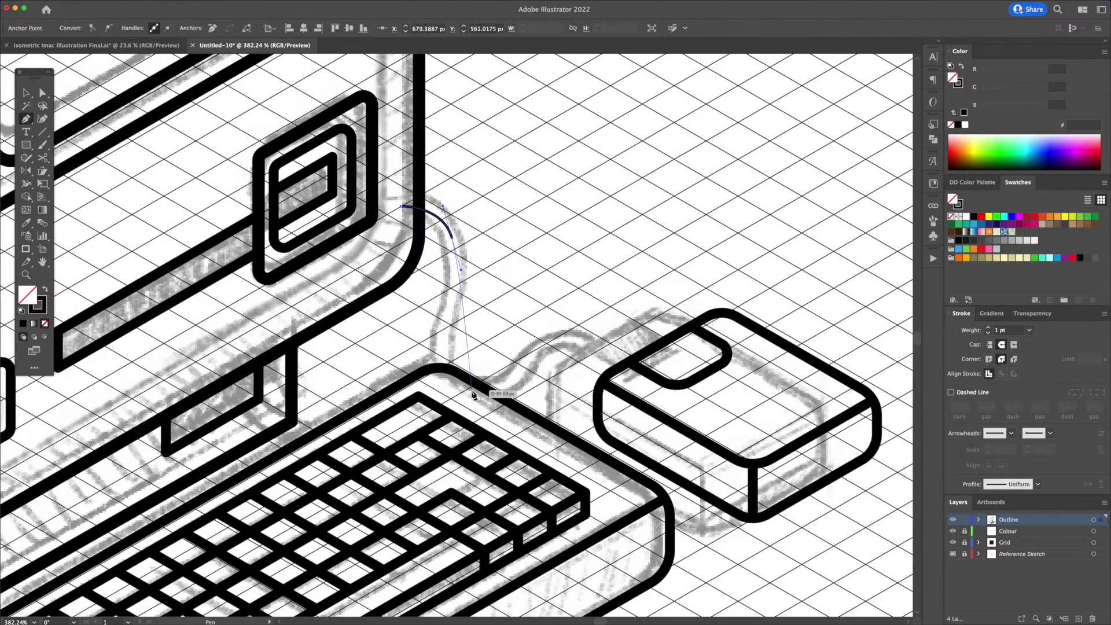
{"action": "left_click_drag", "start_coordinate": [472, 392], "coordinate": [517, 406]}
{"action": "left_click_drag", "start_coordinate": [666, 347], "coordinate": [734, 376]}
{"action": "left_click_drag", "start_coordinate": [790, 405], "coordinate": [790, 405]}
{"action": "key", "text": "v"}
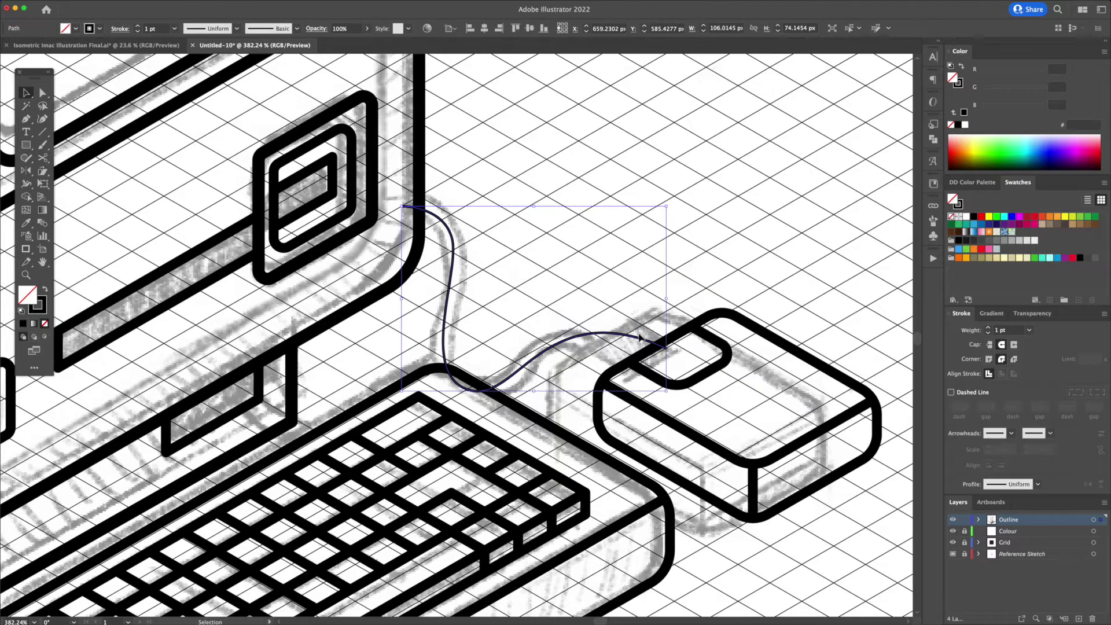
- Set the cable path's stroke weight to 7 pt
{"action": "left_click", "coordinate": [989, 328], "text": "shift"}
{"action": "left_click", "coordinate": [989, 333]}
{"action": "left_click", "coordinate": [990, 333]}
{"action": "left_click", "coordinate": [989, 333]}
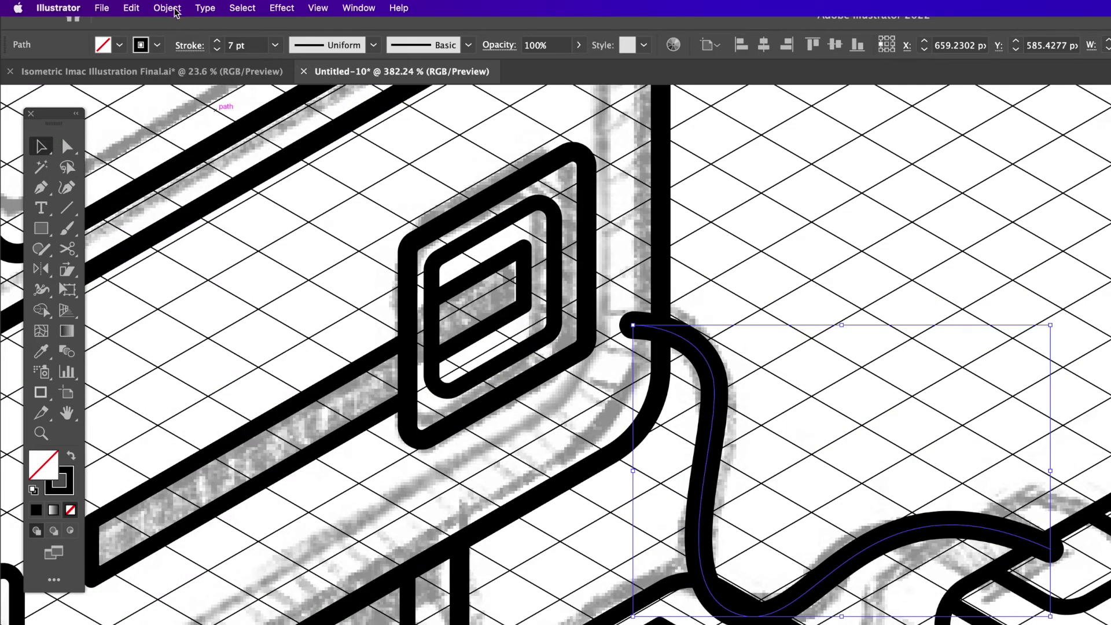
- Convert the cable's stroke to an outlined shape and give it the unfilled 4 pt black outline style
{"action": "left_click", "coordinate": [106, 5]}
{"action": "mouse_move", "coordinate": [139, 221]}
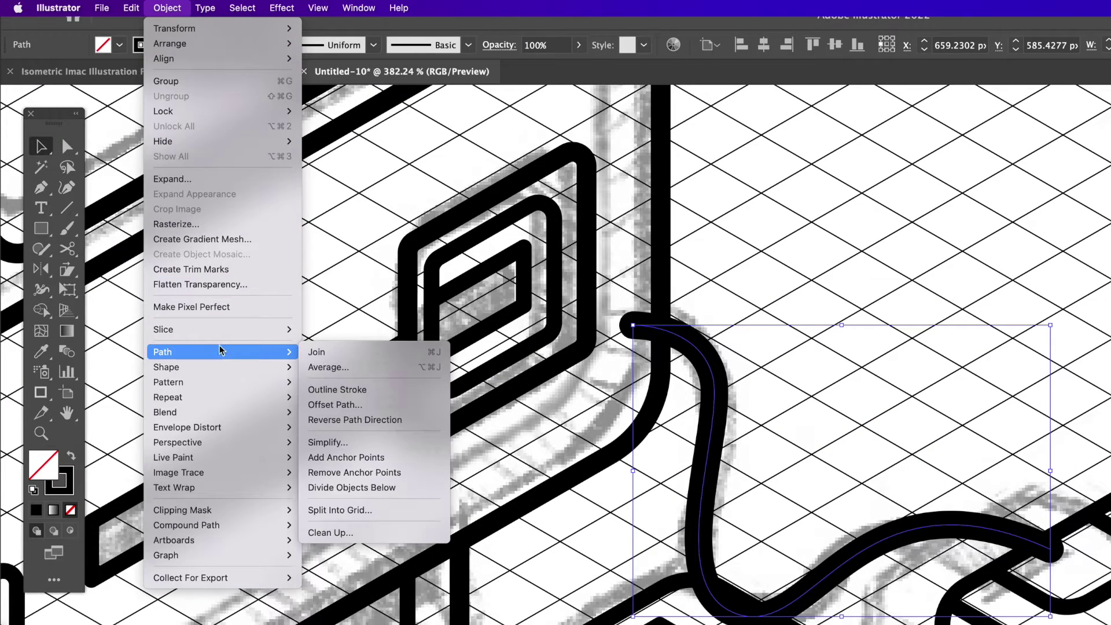
{"action": "left_click", "coordinate": [351, 390]}
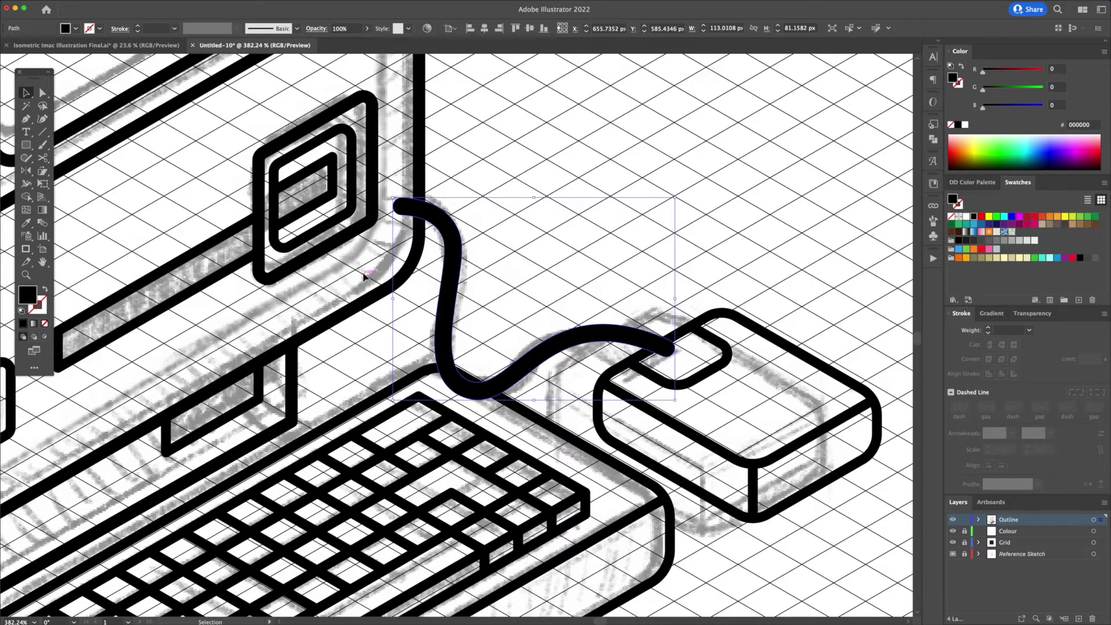
{"action": "left_click", "coordinate": [316, 230]}
{"action": "key", "text": "v"}
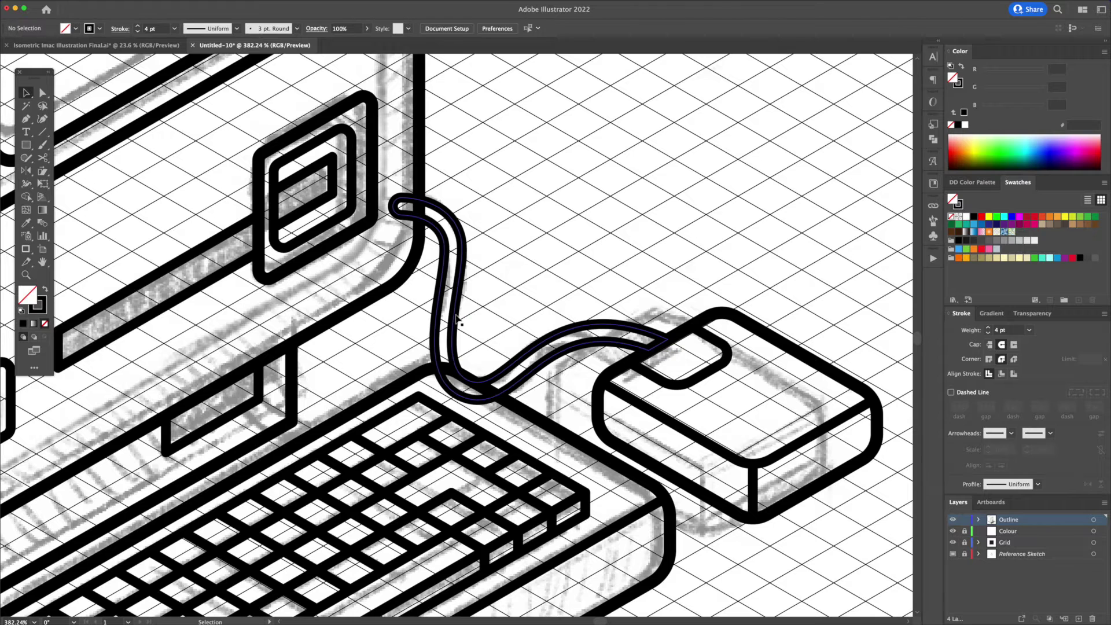
- Cut away the cable end that overlaps the computer and the portion hidden behind the keyboard
{"action": "left_click", "coordinate": [417, 255]}
{"action": "left_click", "coordinate": [454, 255]}
{"action": "key", "text": "v"}
{"action": "left_click", "coordinate": [394, 206]}
{"action": "key", "text": "Delete"}
{"action": "left_click", "coordinate": [462, 254]}
{"action": "left_click", "coordinate": [524, 406], "text": "shift"}
{"action": "key", "text": "shift+m"}
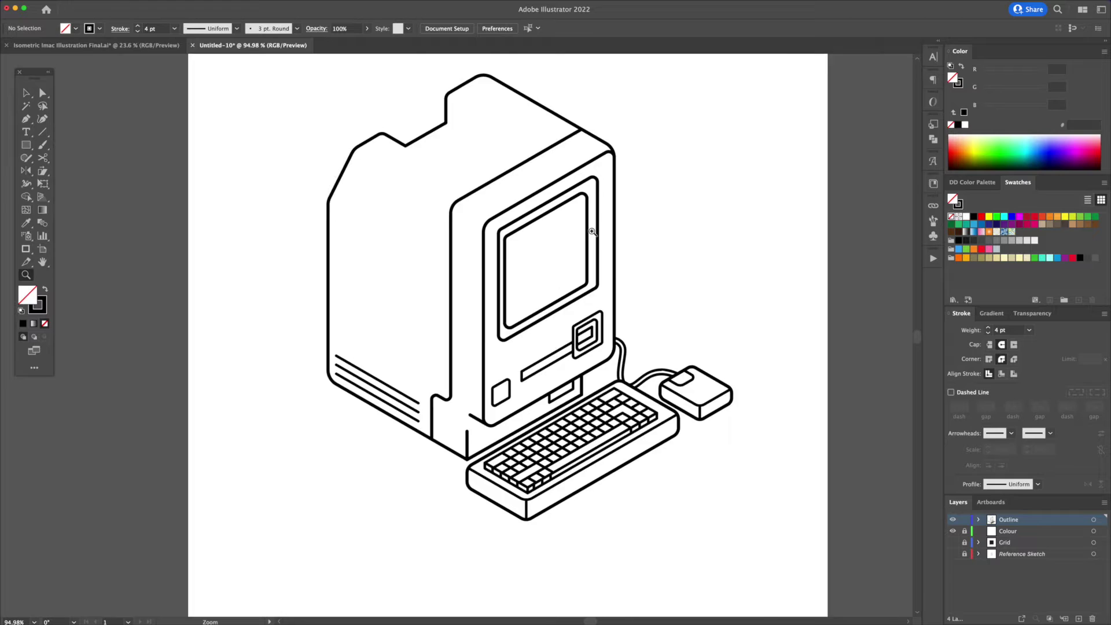
- Place the pasted "hello" lettering on the computer's screen and scale the rainbow Apple logo to fit the small rounded square
{"action": "left_click_drag", "start_coordinate": [592, 232], "coordinate": [649, 235]}
{"action": "key", "text": "v"}
{"action": "key", "text": "super+v"}
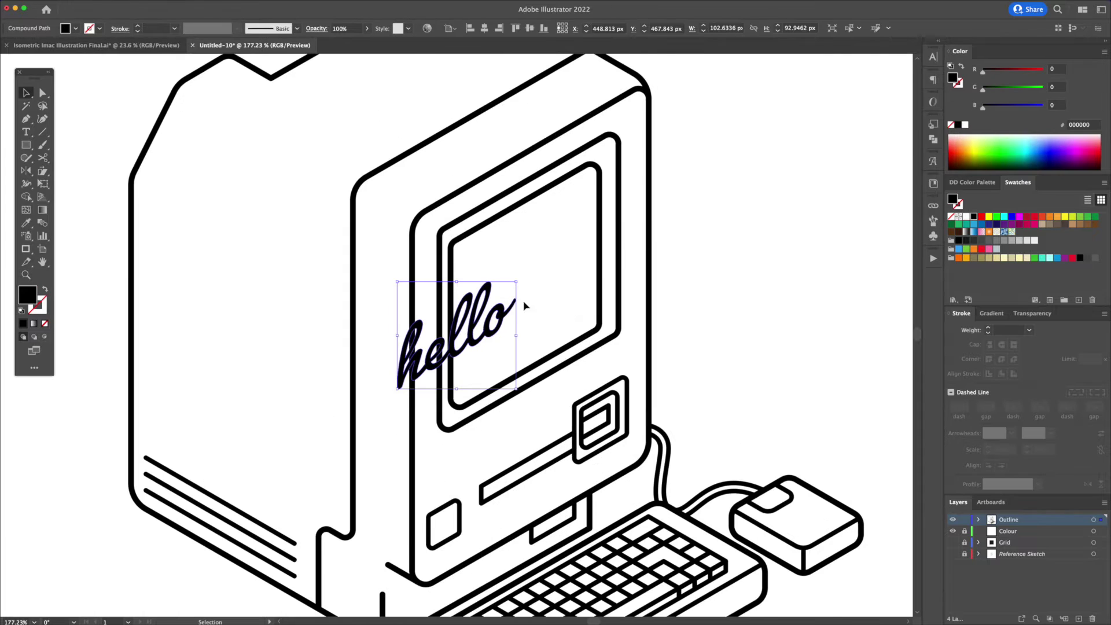
{"action": "left_click_drag", "start_coordinate": [520, 306], "coordinate": [577, 277]}
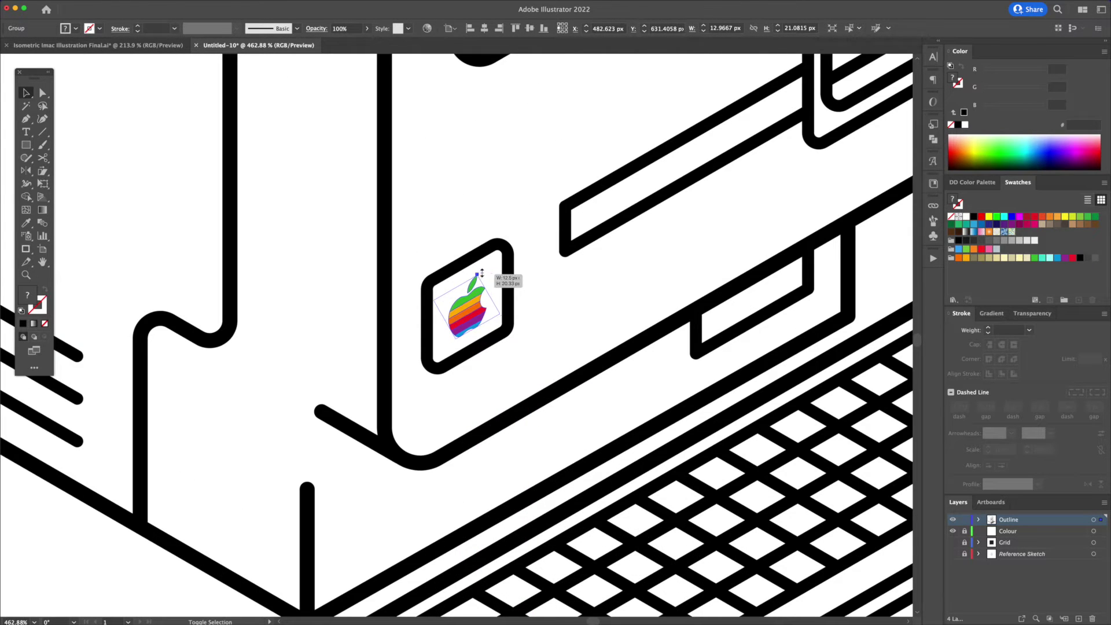
{"action": "left_click_drag", "start_coordinate": [483, 272], "coordinate": [486, 269]}
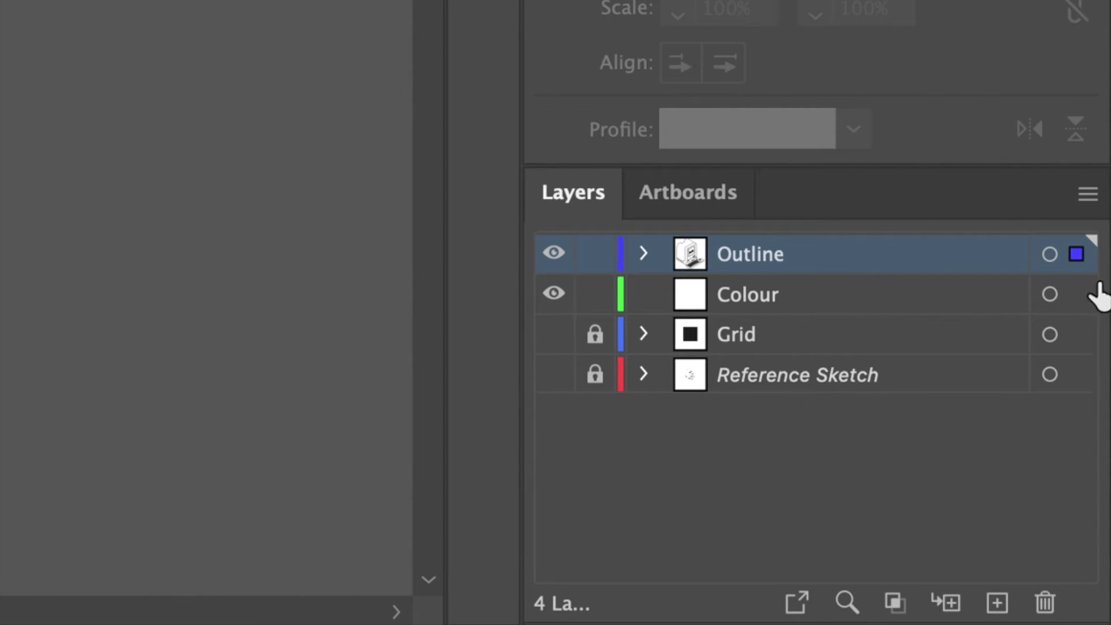
- Copy the whole artwork to the Colour layer, and lock and hide the Outline layer
{"action": "left_click_drag", "start_coordinate": [1078, 260], "coordinate": [1077, 297]}
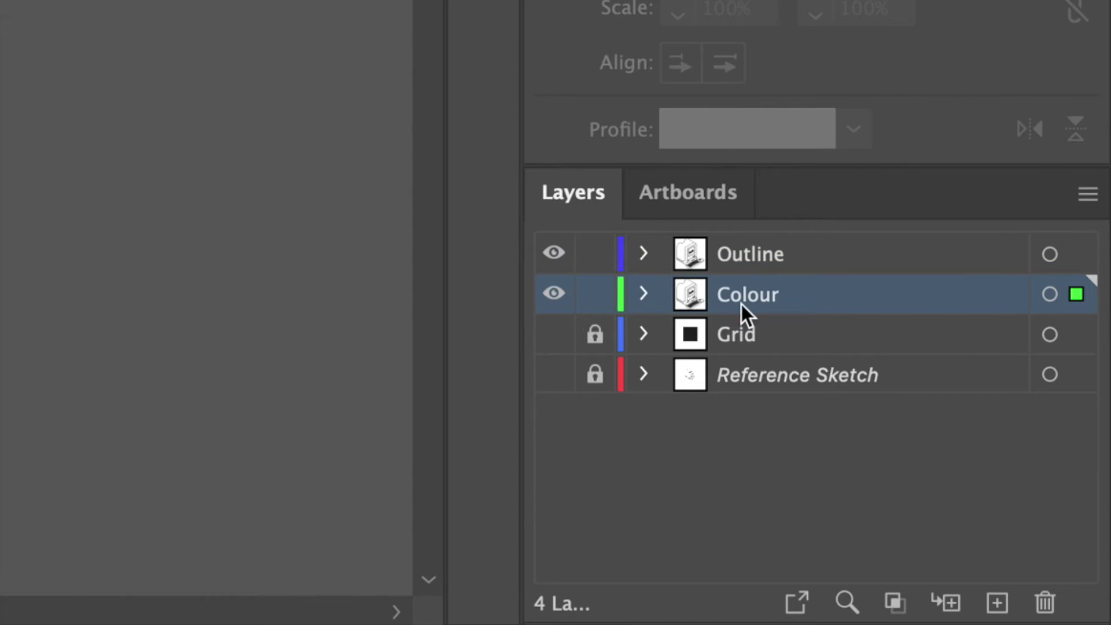
{"action": "left_click", "coordinate": [596, 255]}
{"action": "left_click", "coordinate": [553, 255]}
- Delete the "hello" lettering and the Apple logo from the Colour layer's copy
{"action": "left_click", "coordinate": [554, 294]}
{"action": "key", "text": "Delete"}
{"action": "left_click", "coordinate": [513, 423]}
{"action": "key", "text": "Delete"}
- Delete the vent lines, the front panel's side contour and the short open lines near the base from the Colour layer's copy
{"action": "left_click", "coordinate": [478, 468]}
{"action": "key", "text": "Delete"}
{"action": "left_click", "coordinate": [400, 427]}
{"action": "key", "text": "Delete"}
{"action": "left_click", "coordinate": [404, 439]}
{"action": "key", "text": "Delete"}
{"action": "left_click", "coordinate": [463, 417]}
{"action": "key", "text": "Delete"}
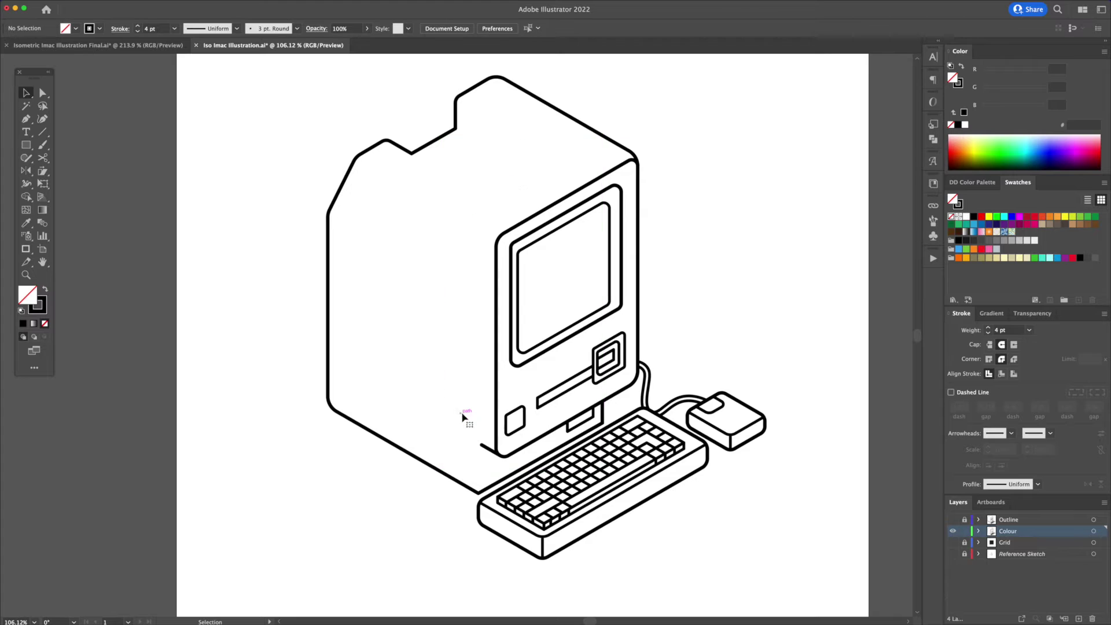
{"action": "left_click", "coordinate": [487, 452]}
{"action": "key", "text": "Delete"}
- Outline the strokes of all artwork on the Colour layer and unite them into one shape with Pathfinder
{"action": "key", "text": "super+a"}
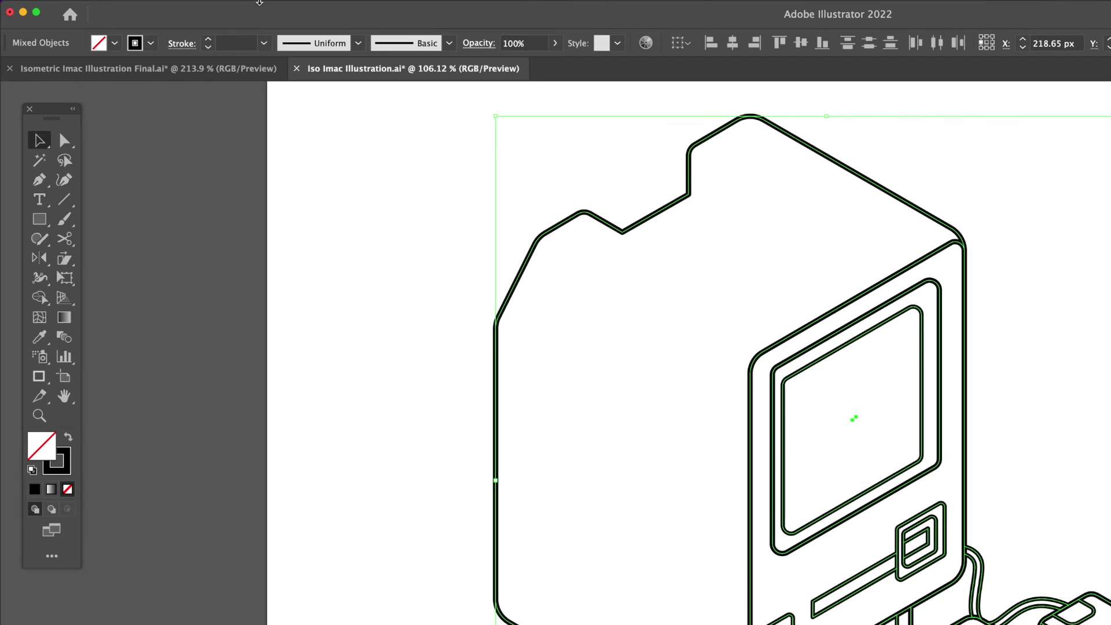
{"action": "mouse_move", "coordinate": [128, 3]}
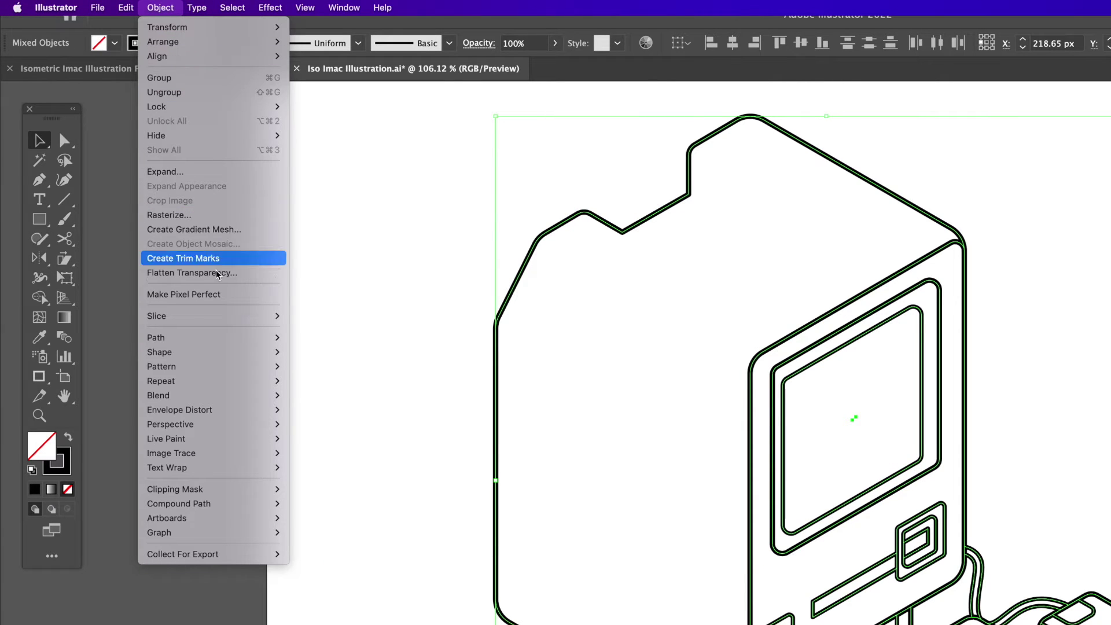
{"action": "mouse_move", "coordinate": [234, 338]}
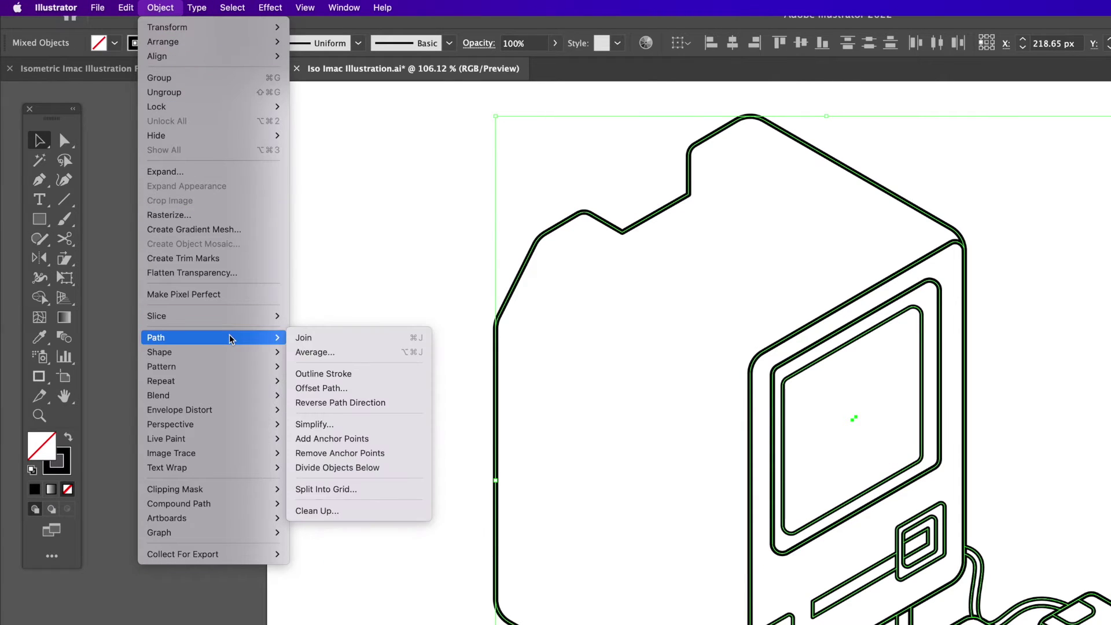
{"action": "left_click", "coordinate": [334, 374]}
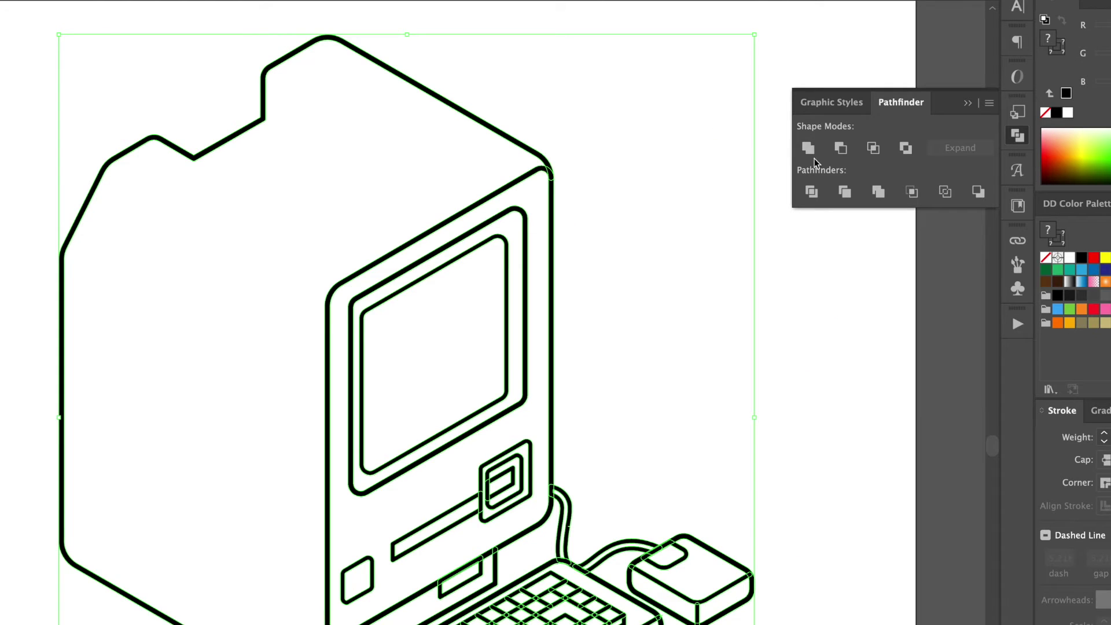
{"action": "left_click", "coordinate": [809, 153]}
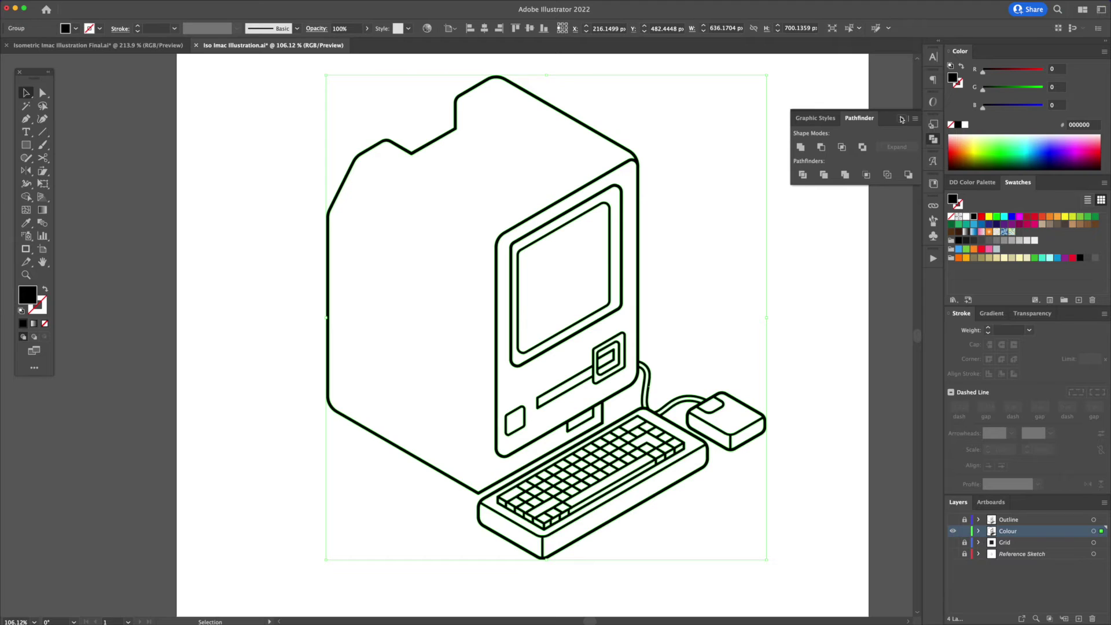
{"action": "left_click", "coordinate": [901, 119]}
- Ungroup the united artwork on the Colour layer and release its compound path into separate shapes
{"action": "right_click", "coordinate": [637, 189]}
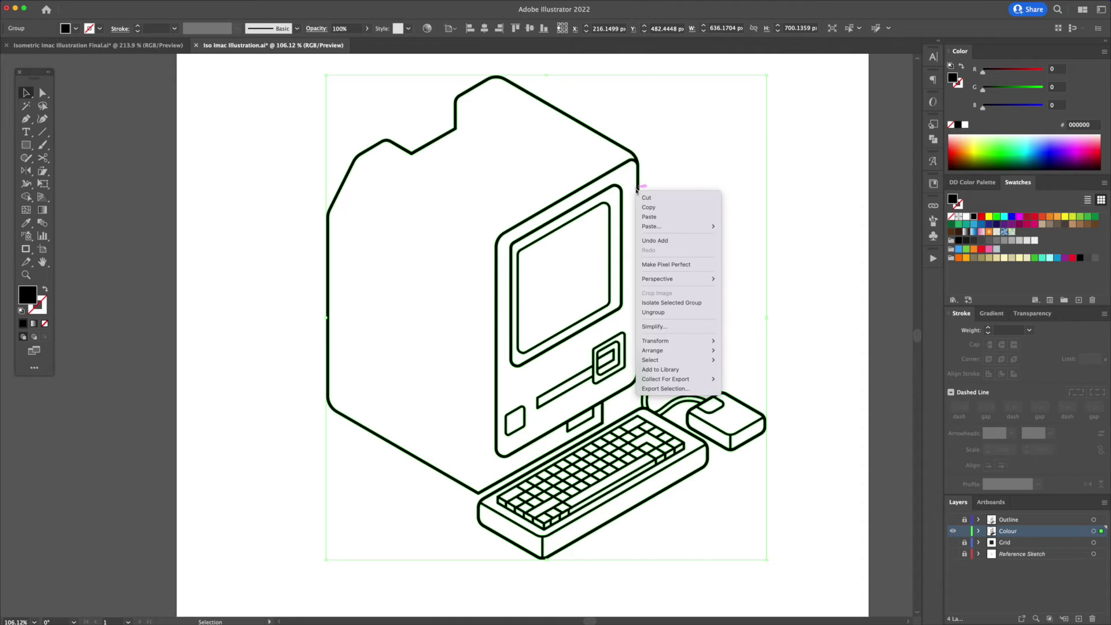
{"action": "left_click", "coordinate": [659, 314]}
{"action": "right_click", "coordinate": [639, 226]}
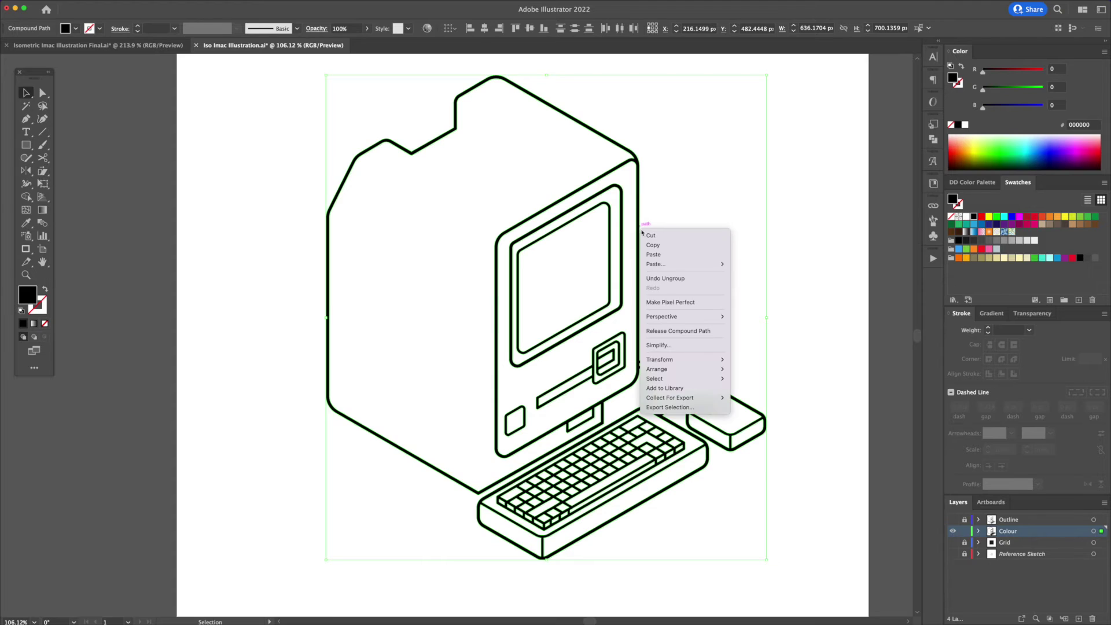
{"action": "left_click", "coordinate": [667, 332]}
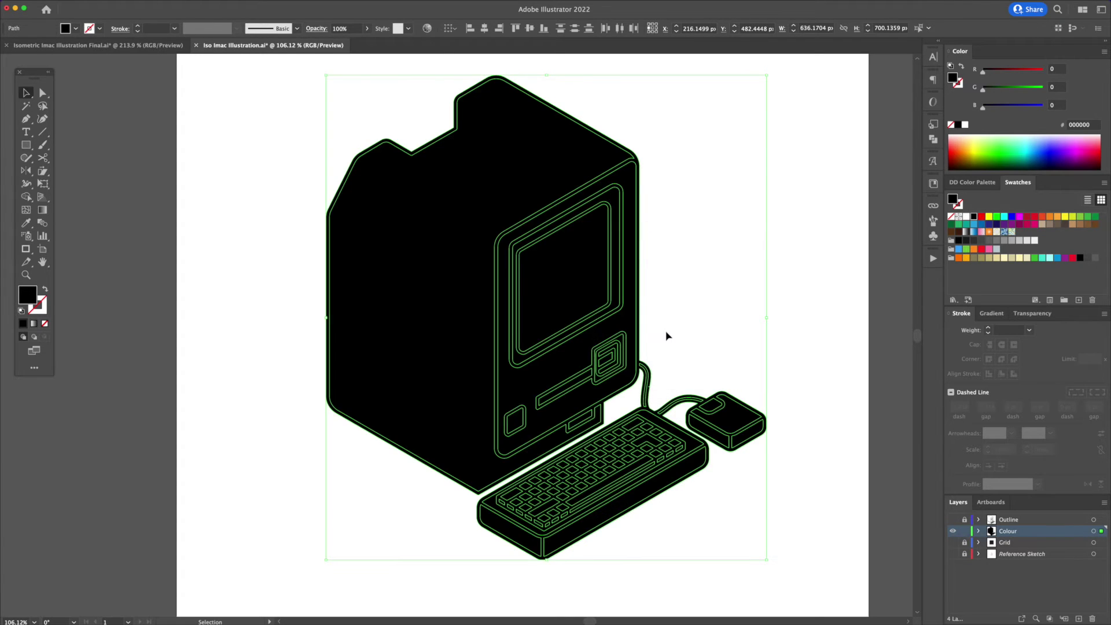
{"action": "left_click", "coordinate": [672, 310]}
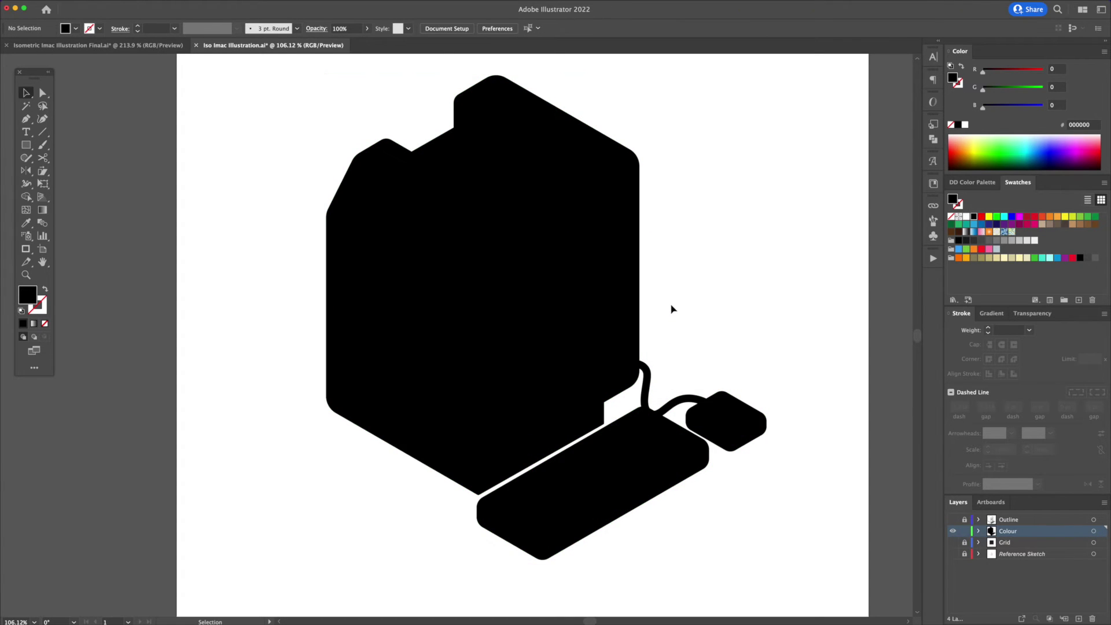
- Delete the outer silhouette shape that covers the whole computer, keyboard and mouse
{"action": "left_click", "coordinate": [641, 302]}
{"action": "left_click_drag", "start_coordinate": [563, 302], "coordinate": [468, 303]}
{"action": "key", "text": "Delete"}
- Fill all remaining shapes on the Colour layer with cream FFF4C6 and show the Outline layer
{"action": "left_click", "coordinate": [471, 310]}
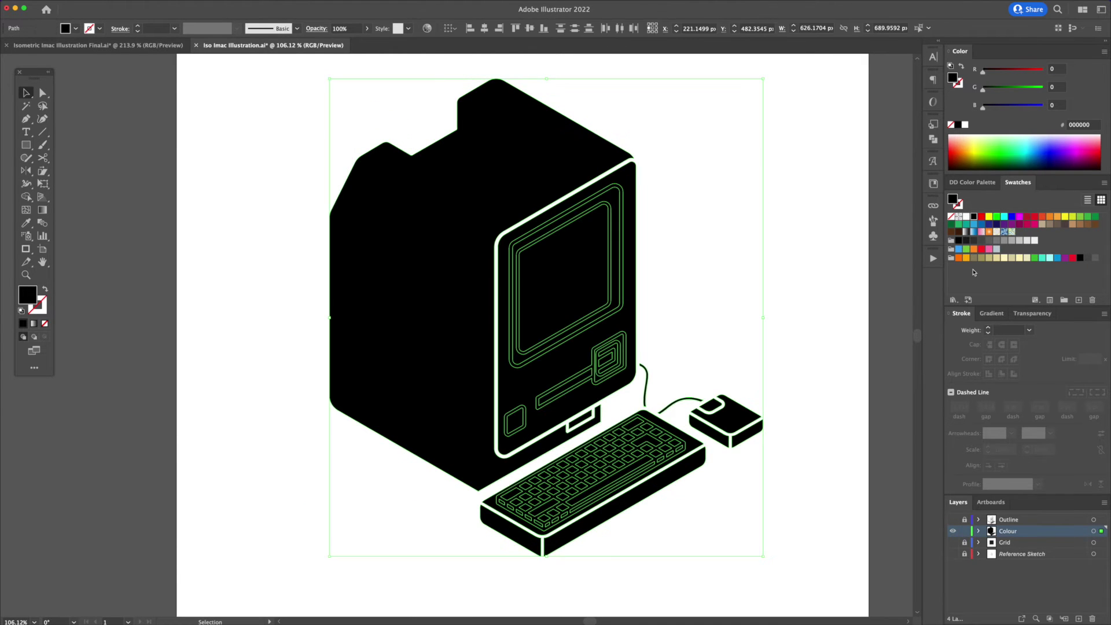
{"action": "left_click", "coordinate": [1006, 258]}
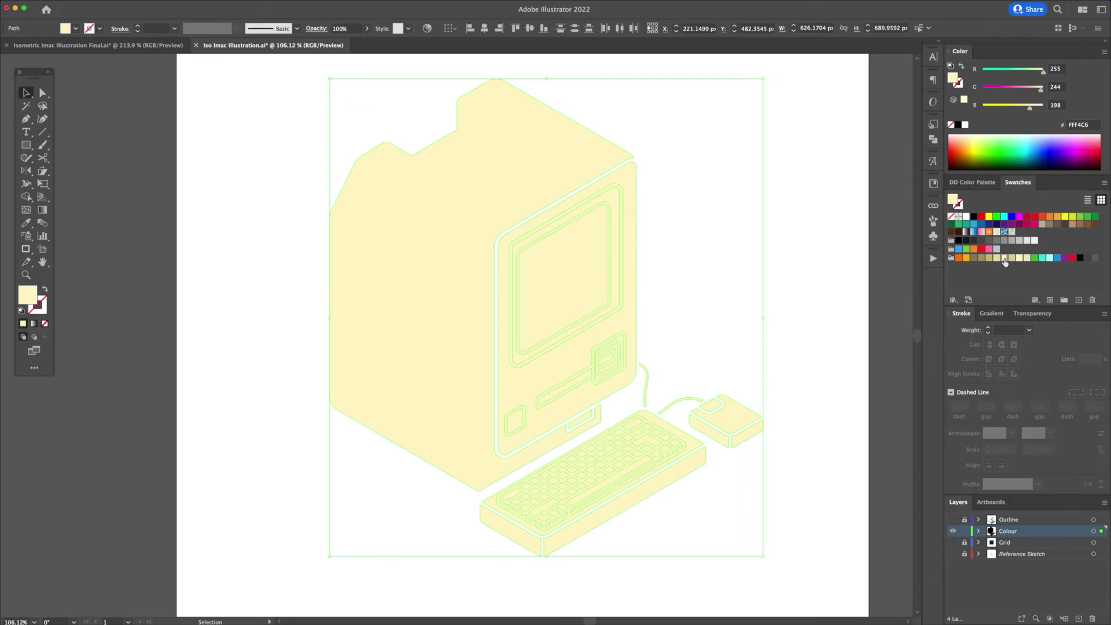
{"action": "left_click", "coordinate": [810, 292]}
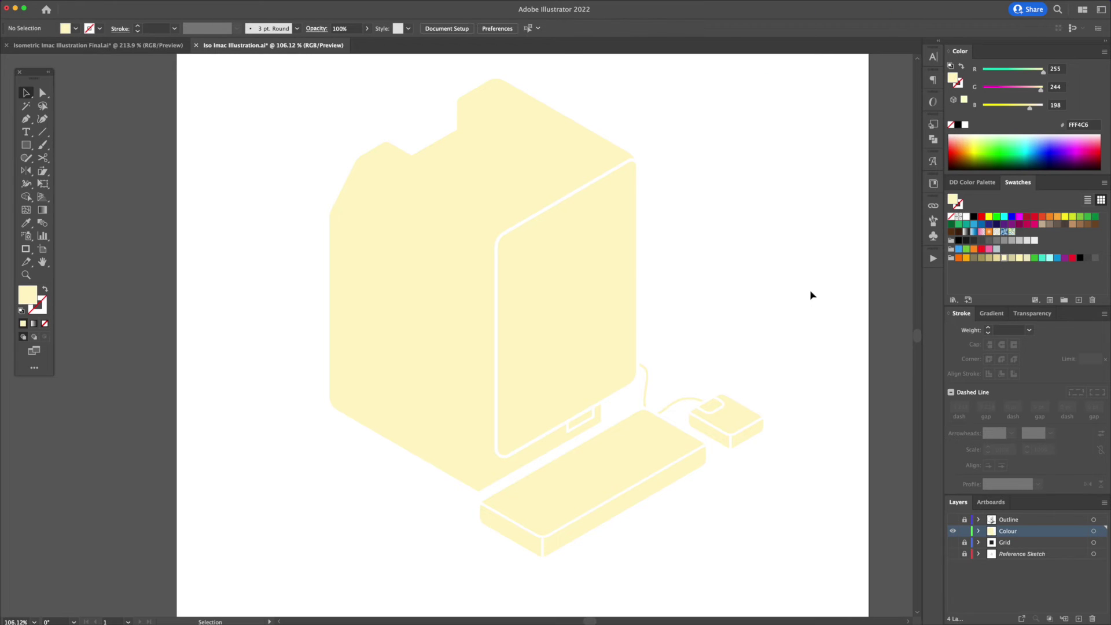
{"action": "left_click", "coordinate": [953, 519]}
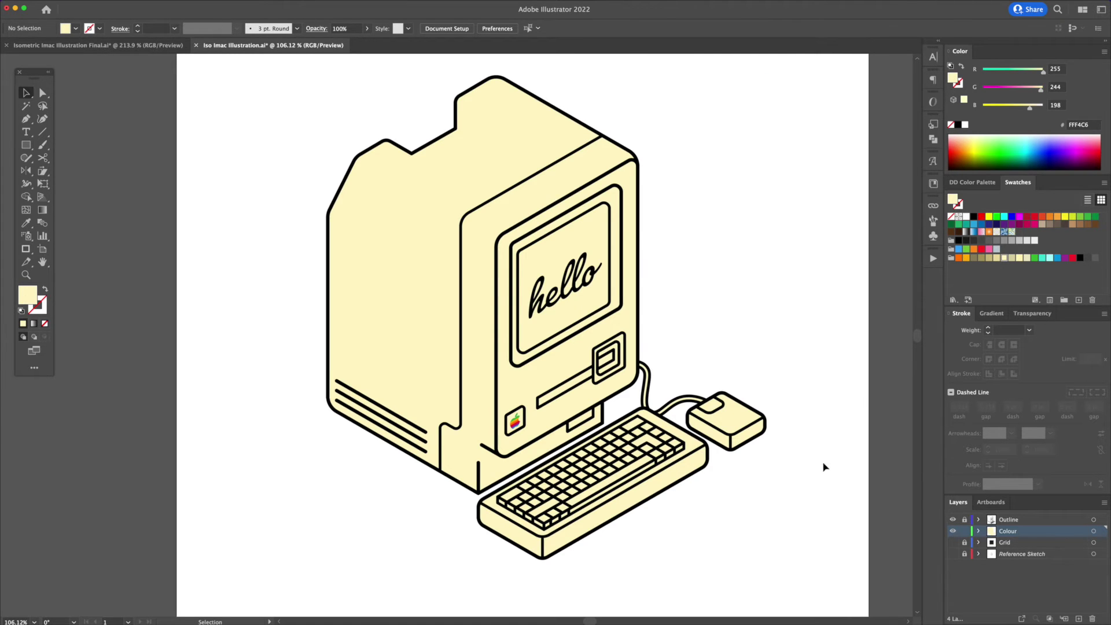
- Send the computer's front panel shape backward so the smaller shapes on it can be selected
{"action": "scroll", "coordinate": [671, 312], "scroll_direction": "down", "scroll_amount": 1}
{"action": "right_click", "coordinate": [584, 364]}
{"action": "mouse_move", "coordinate": [631, 574]}
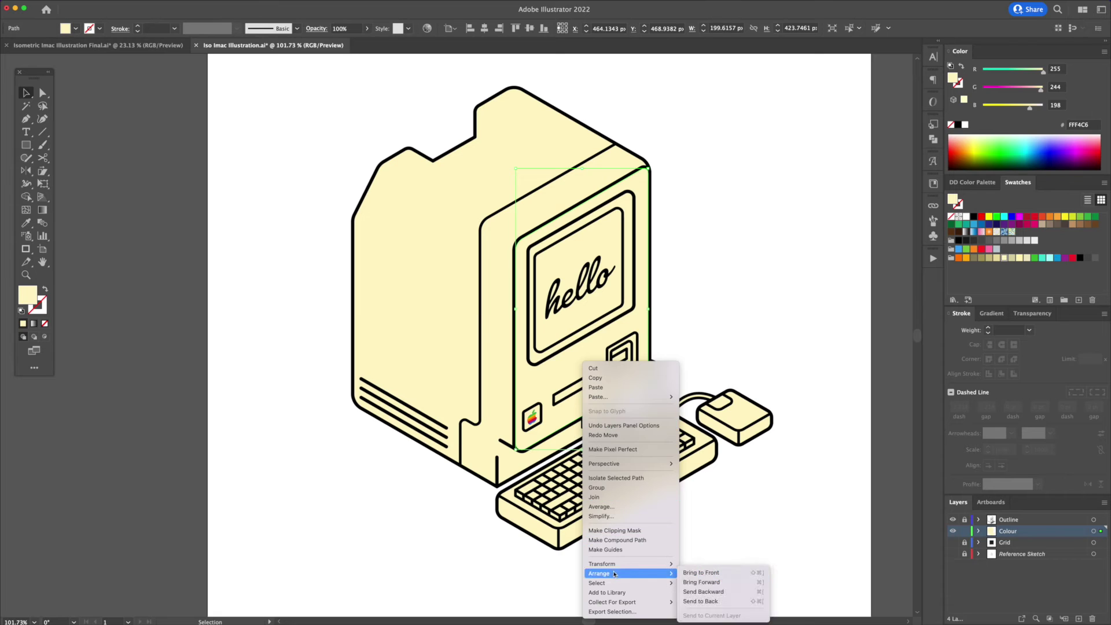
{"action": "left_click", "coordinate": [689, 592]}
{"action": "left_click", "coordinate": [621, 377]}
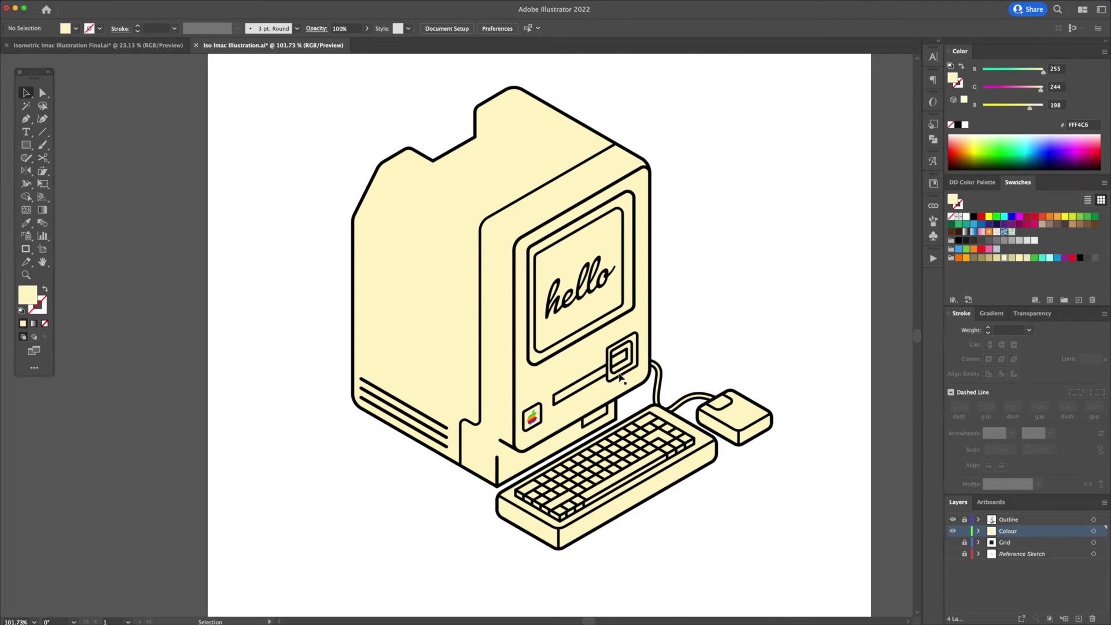
- Fill the floppy slot, the drive opening and the recess in the base with dark grey 4D4D4D
{"action": "left_click", "coordinate": [595, 377]}
{"action": "left_click", "coordinate": [617, 364], "text": "shift"}
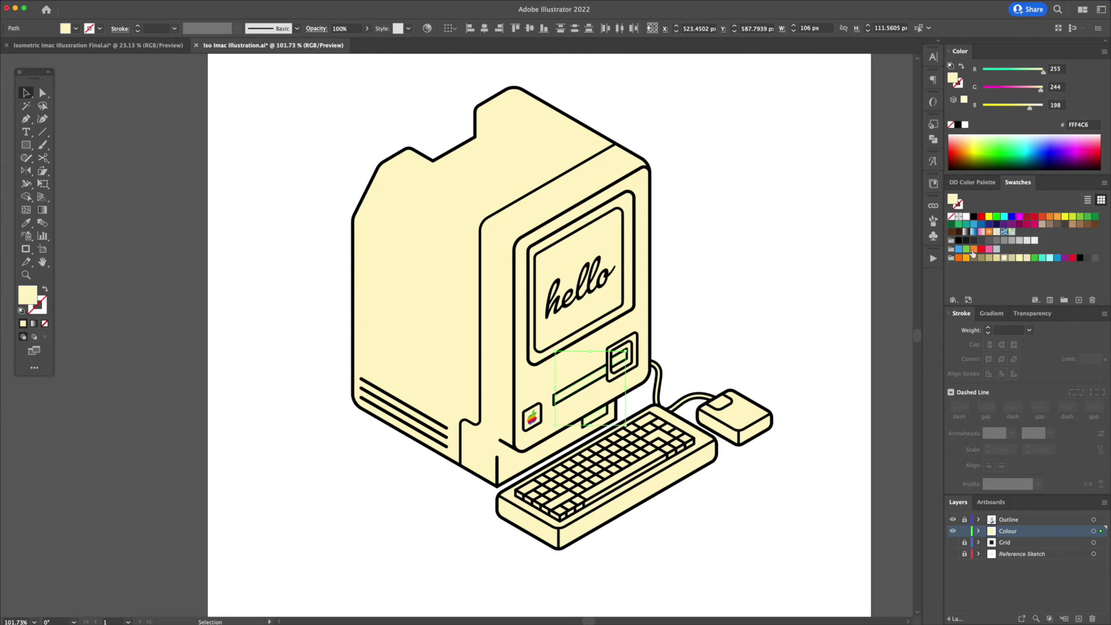
{"action": "left_click", "coordinate": [975, 242]}
- Fill the floppy drive's surround with tan CEBE81 and the computer's body with light tan EBDDA5
{"action": "left_click", "coordinate": [990, 258]}
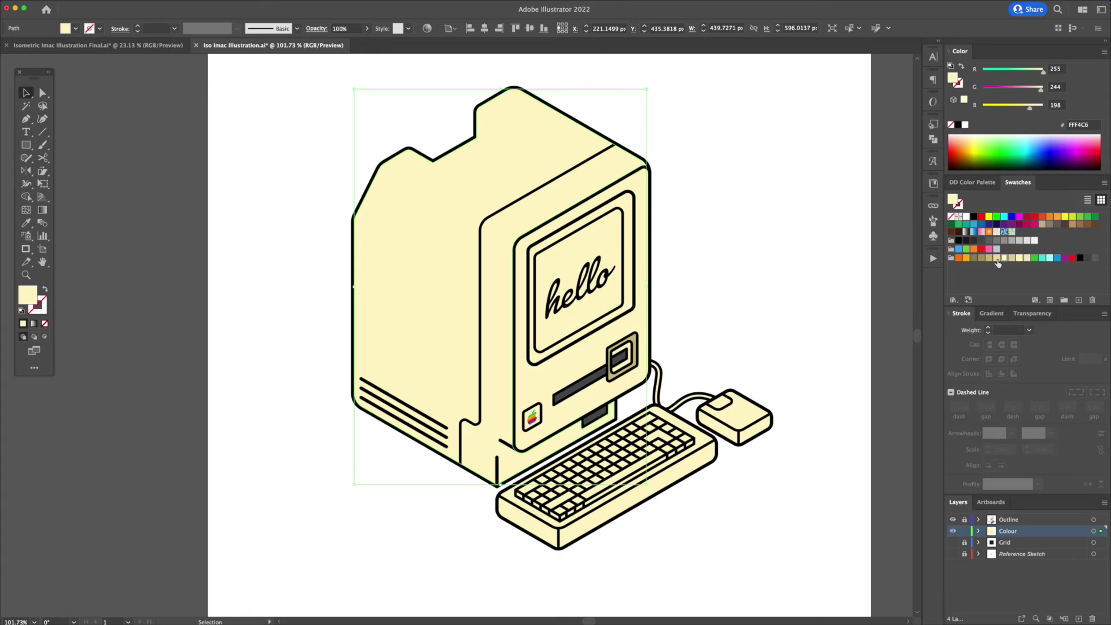
{"action": "left_click", "coordinate": [997, 259]}
{"action": "left_click", "coordinate": [792, 265]}
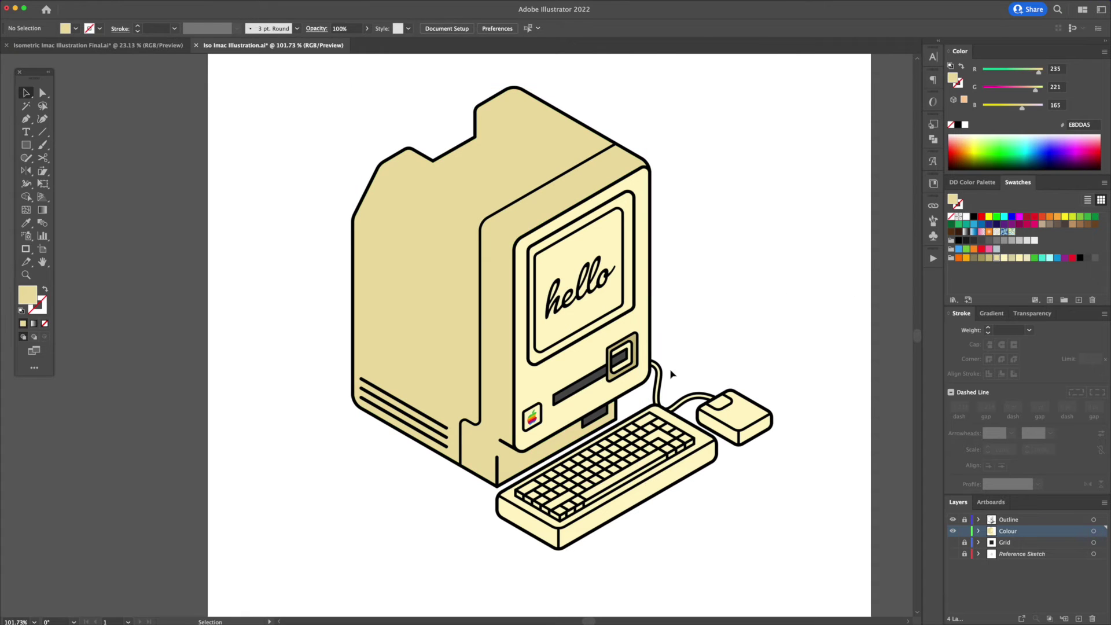
- Colour the tops of the keyboard and mouse with the body's light tan EBDDA5 and their left sides with CEBE81
{"action": "left_click", "coordinate": [542, 533]}
{"action": "key", "text": "i"}
{"action": "left_click", "coordinate": [450, 339]}
{"action": "key", "text": "v"}
{"action": "left_click", "coordinate": [739, 339]}
{"action": "left_click", "coordinate": [723, 427]}
{"action": "key", "text": "i"}
{"action": "left_click", "coordinate": [455, 341]}
{"action": "left_click", "coordinate": [988, 261]}
{"action": "left_click", "coordinate": [746, 378]}
- Colour the mouse button dark grey by sampling the recess in the computer's base
{"action": "left_click", "coordinate": [721, 399]}
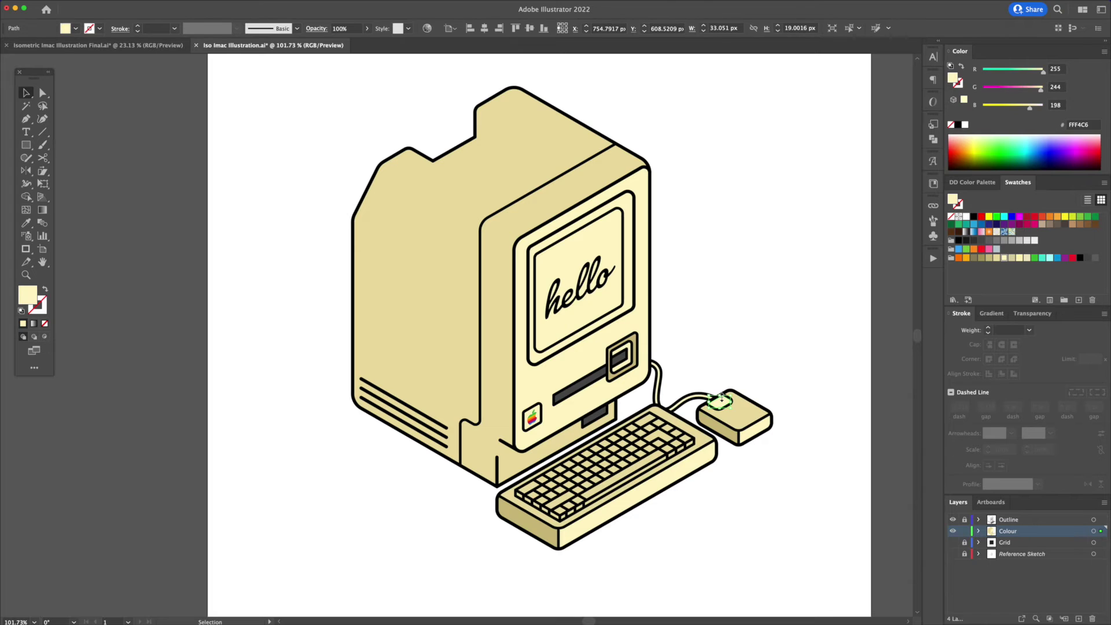
{"action": "key", "text": "i"}
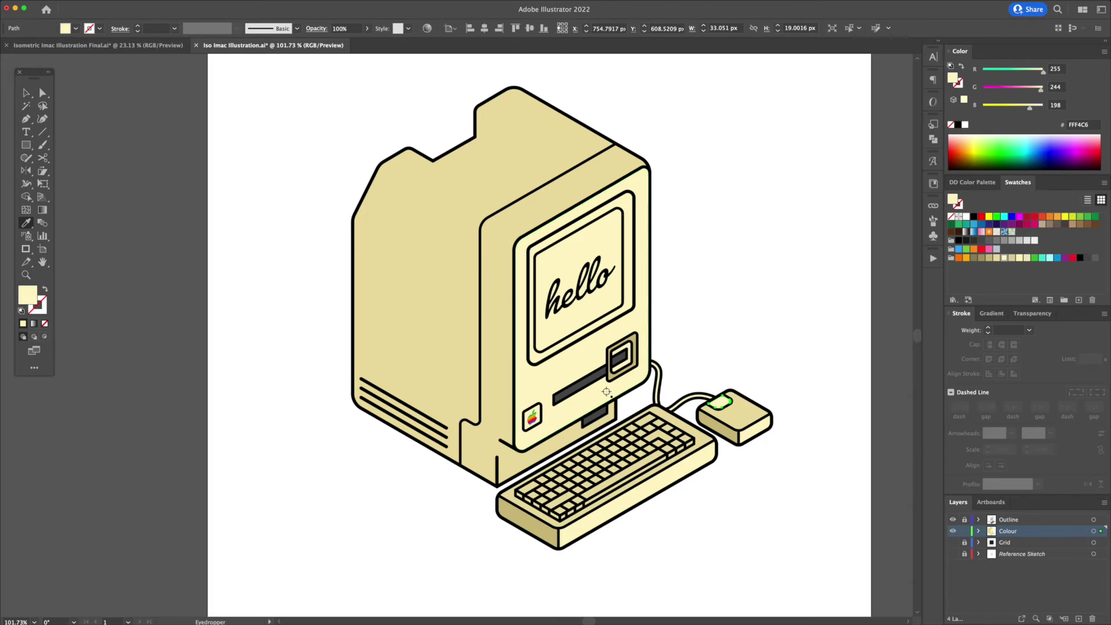
{"action": "left_click", "coordinate": [602, 413]}
{"action": "key", "text": "v"}
{"action": "left_click", "coordinate": [764, 326]}
- Colour the screen bezel and the logo badge with the light tan sampled from the computer's body
{"action": "left_click", "coordinate": [532, 317]}
{"action": "key", "text": "i"}
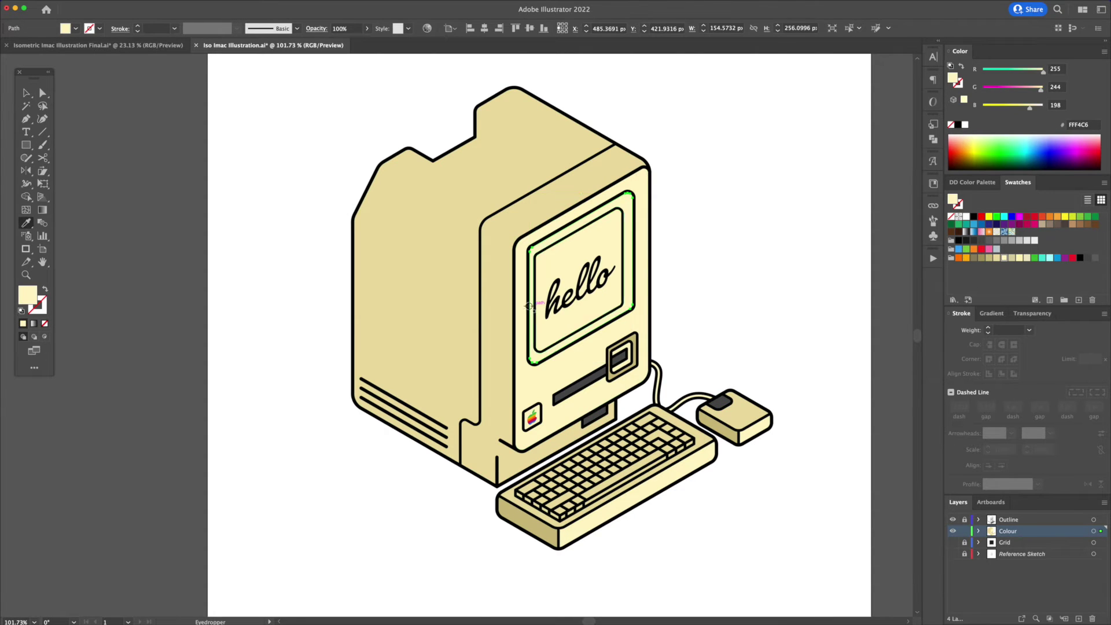
{"action": "left_click", "coordinate": [510, 310]}
{"action": "key", "text": "v"}
{"action": "left_click", "coordinate": [718, 322]}
{"action": "left_click", "coordinate": [538, 413]}
{"action": "key", "text": "i"}
{"action": "left_click", "coordinate": [451, 349]}
{"action": "key", "text": "v"}
{"action": "left_click", "coordinate": [692, 322]}
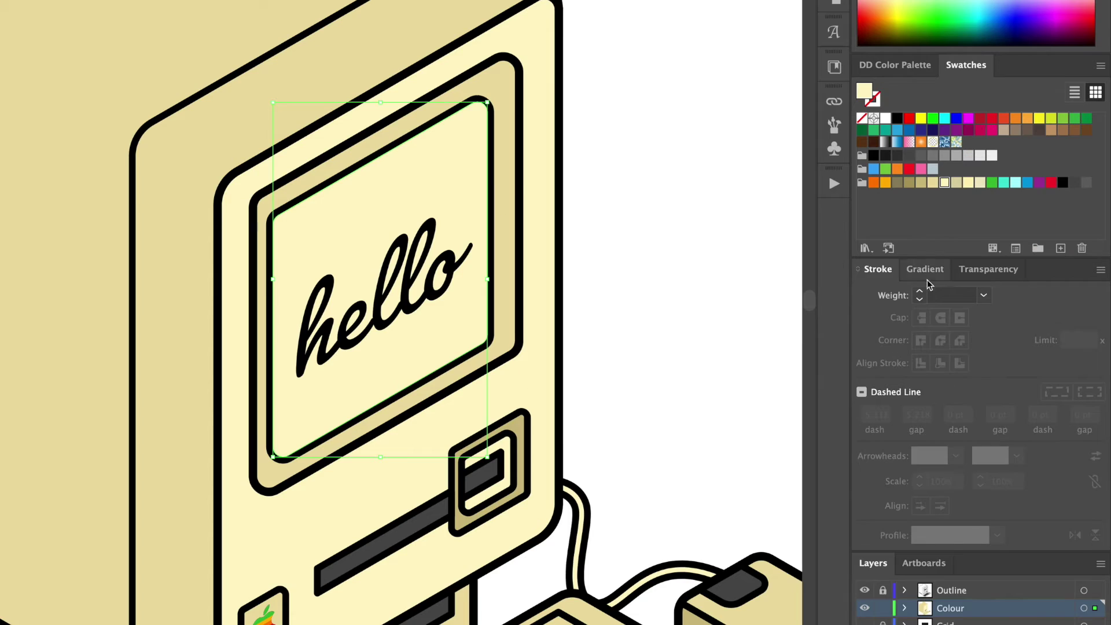
- Fill the screen with a radial gradient running from light cyan through turquoise to purple
{"action": "left_click", "coordinate": [991, 316]}
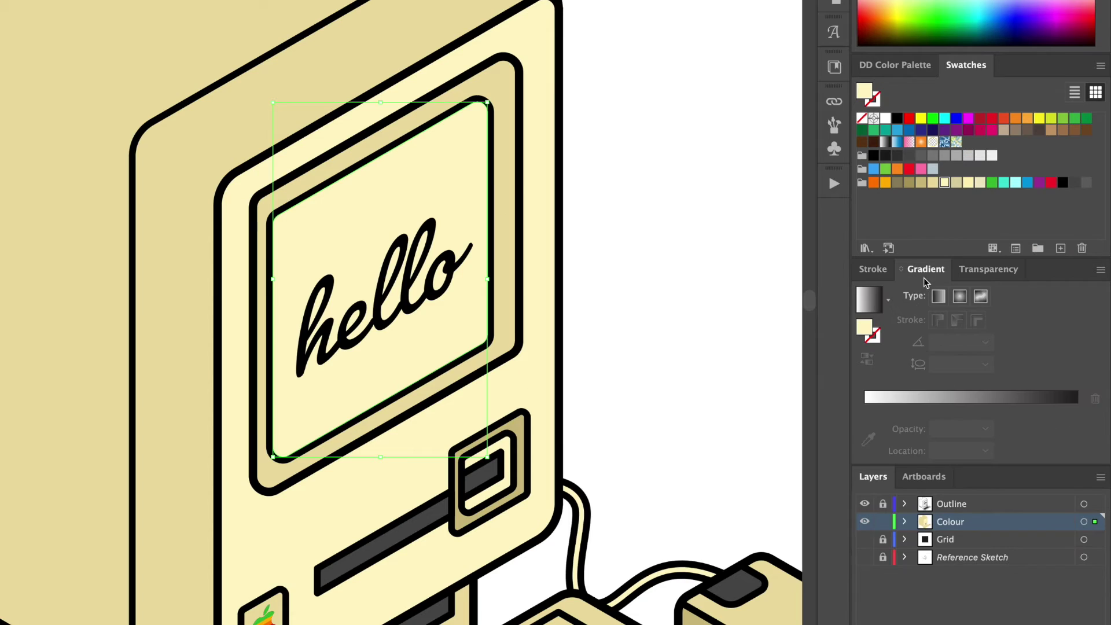
{"action": "left_click", "coordinate": [959, 297]}
{"action": "left_click", "coordinate": [865, 428]}
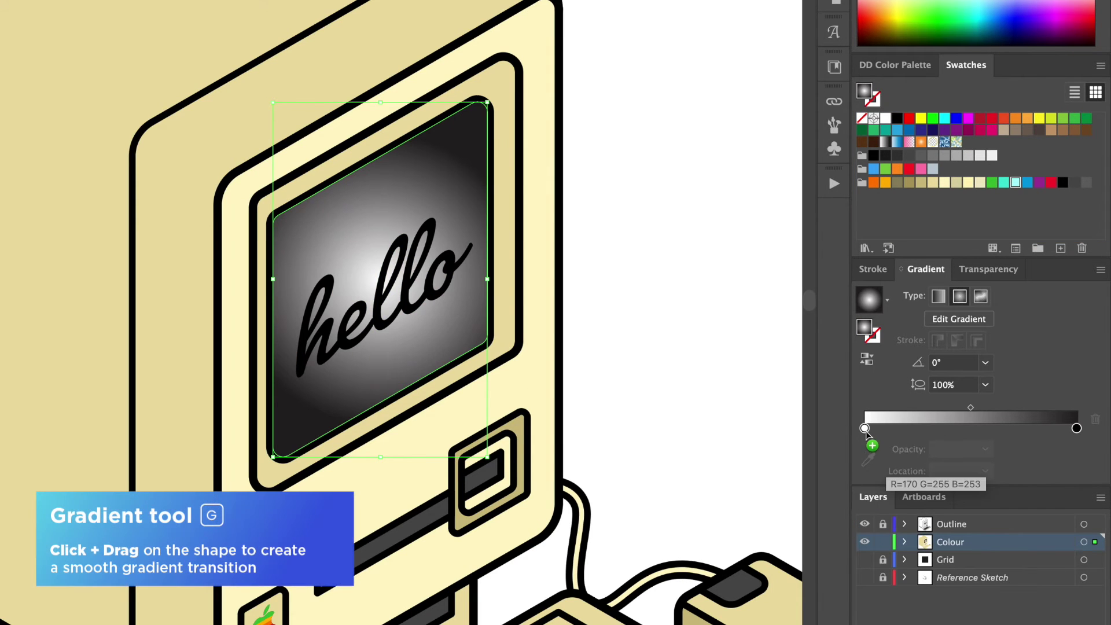
{"action": "left_click", "coordinate": [1015, 183]}
{"action": "left_click_drag", "start_coordinate": [1006, 186], "coordinate": [972, 427]}
{"action": "left_click_drag", "start_coordinate": [1036, 186], "coordinate": [1078, 428]}
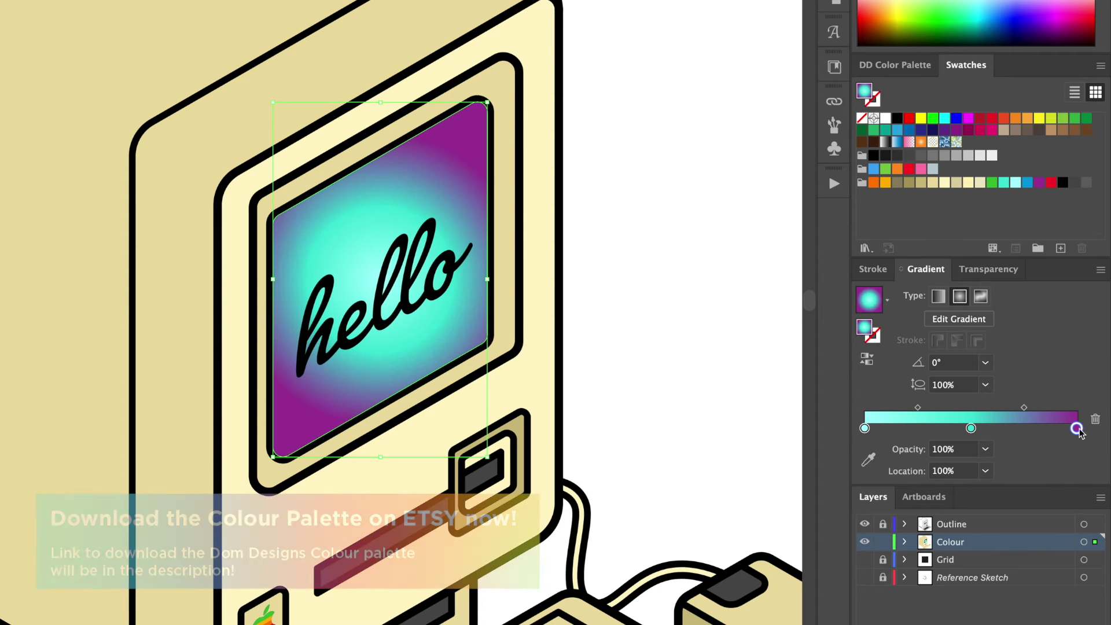
- Redirect the screen's gradient so it spreads from the lower-right corner towards the upper left
{"action": "key", "text": "g"}
{"action": "mouse_move", "coordinate": [561, 365]}
{"action": "left_mouse_down"}
{"action": "mouse_move", "coordinate": [154, 219]}
{"action": "mouse_move", "coordinate": [166, 224]}
{"action": "left_mouse_up"}
{"action": "key", "text": "v"}
- Fill the floppy drive's inner frame with tan CEBE81 and its outer surround with a darker olive tan
{"action": "left_click", "coordinate": [990, 259]}
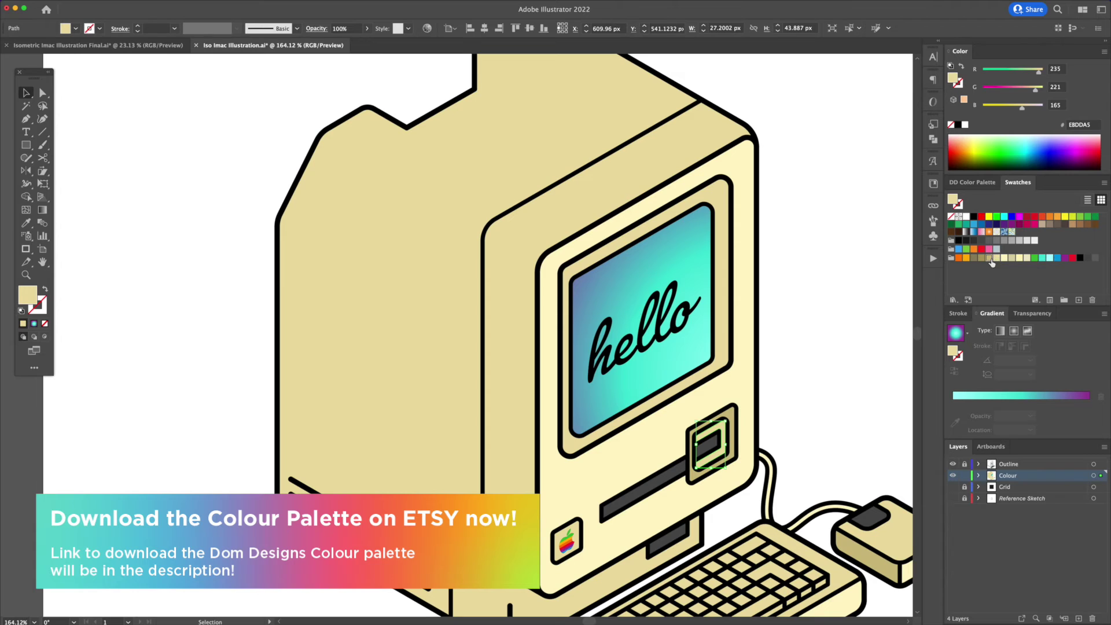
{"action": "left_click", "coordinate": [813, 368]}
{"action": "left_click", "coordinate": [733, 429]}
{"action": "left_click", "coordinate": [982, 259]}
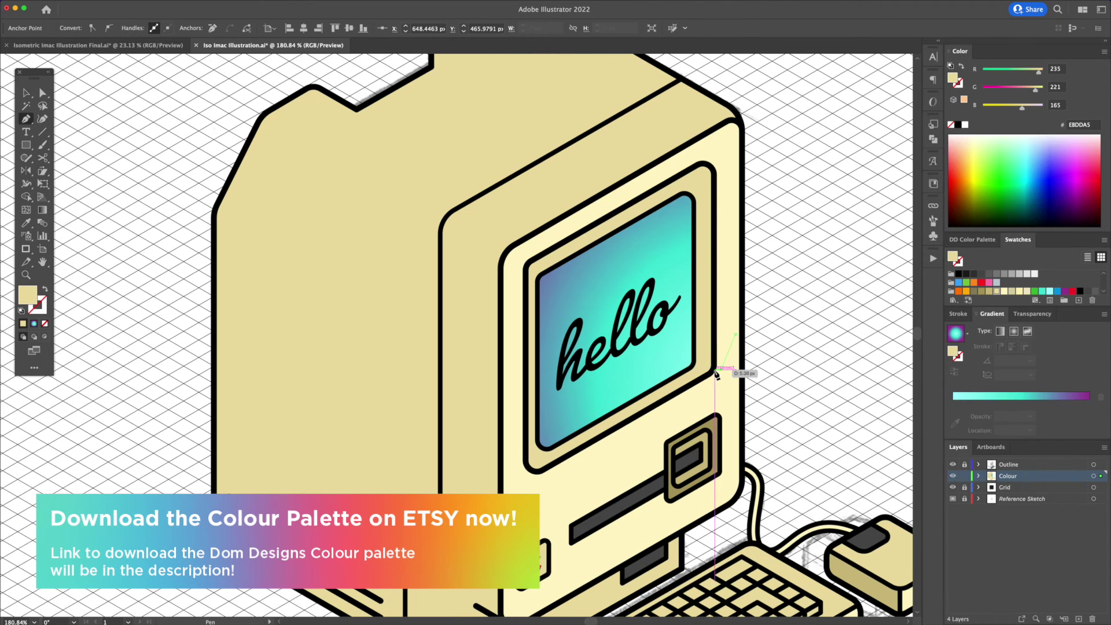
- Draw a closed Pen shape over the upper-right half of the screen bezel and fill it with CEBE81
{"action": "left_click", "coordinate": [523, 264]}
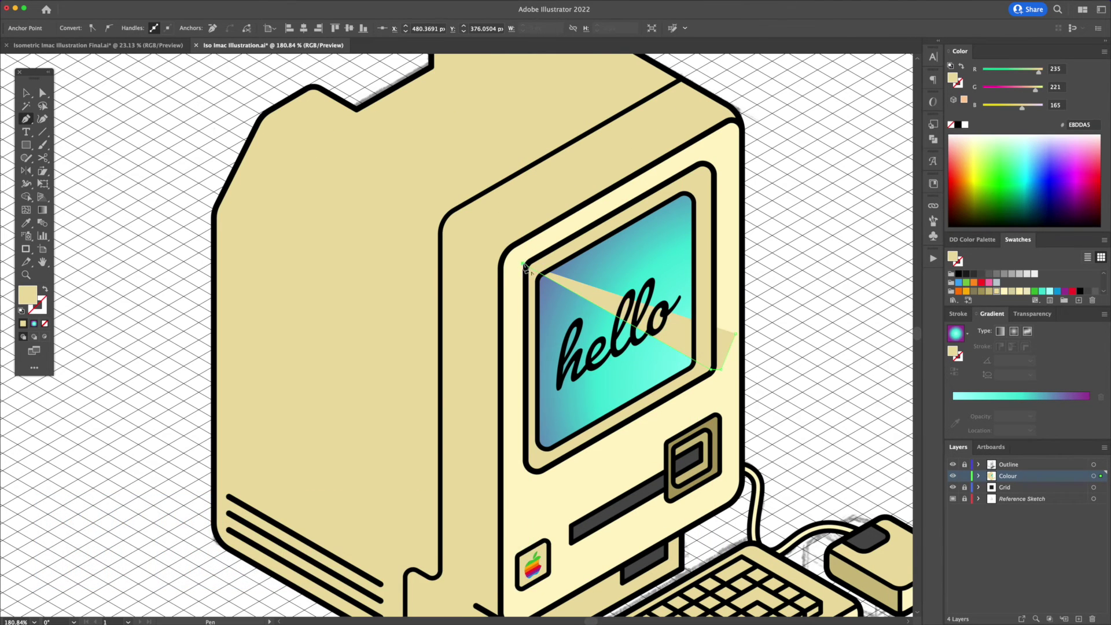
{"action": "left_click", "coordinate": [711, 150]}
{"action": "left_click", "coordinate": [769, 237]}
{"action": "left_click", "coordinate": [736, 334]}
{"action": "key", "text": "v"}
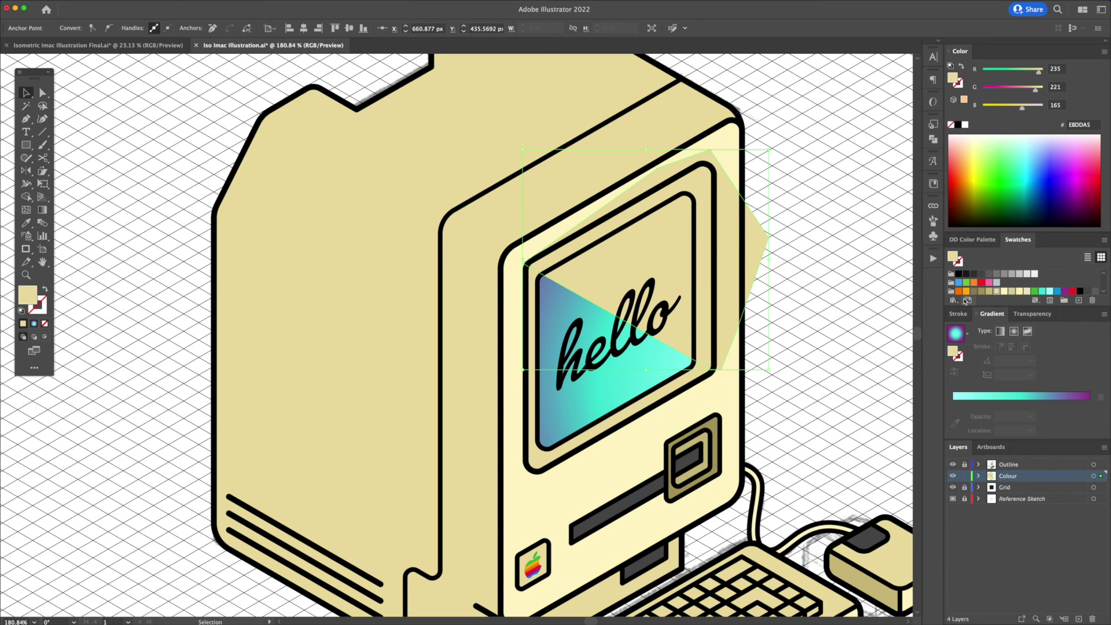
{"action": "left_click", "coordinate": [989, 291]}
{"action": "left_click", "coordinate": [982, 292]}
{"action": "left_click", "coordinate": [990, 292]}
- Trim the shading shape to the bezel with Shape Builder and send it backward behind the screen
{"action": "left_click", "coordinate": [702, 372], "text": "shift"}
{"action": "key", "text": "shift+m"}
{"action": "left_click", "coordinate": [731, 311], "text": "alt"}
{"action": "key", "text": "v"}
{"action": "key", "text": "super+["}
{"action": "key", "text": "super+shift+a"}
{"action": "scroll", "coordinate": [674, 348], "scroll_direction": "down", "scroll_amount": 1}
- Offset the front panel's path by -5 px with miter joins
{"action": "left_click", "coordinate": [714, 359]}
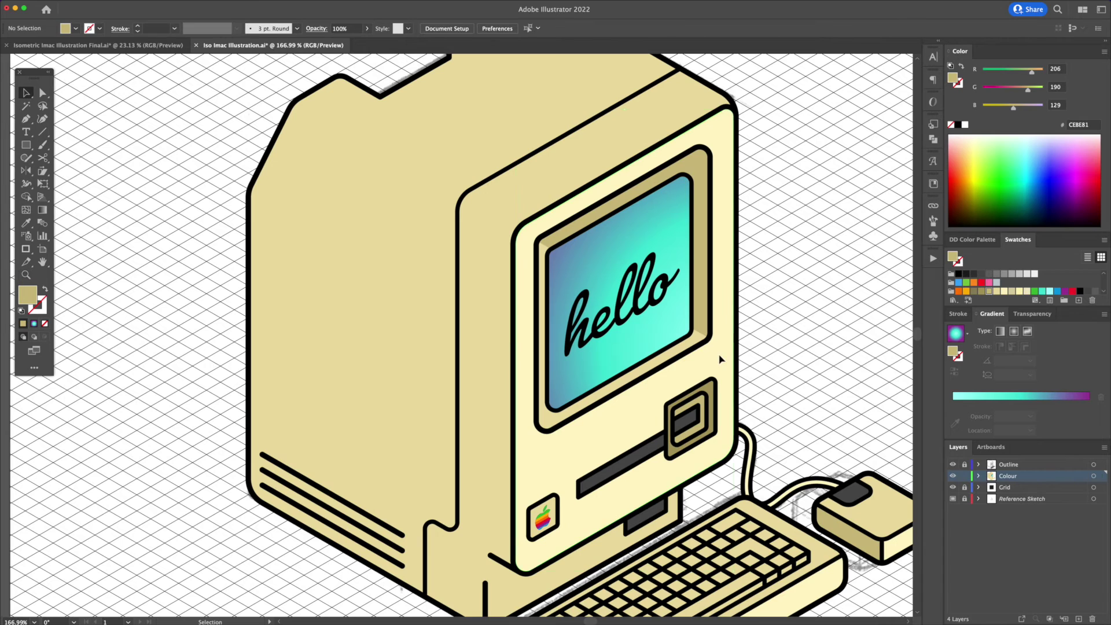
{"action": "left_click", "coordinate": [106, 5]}
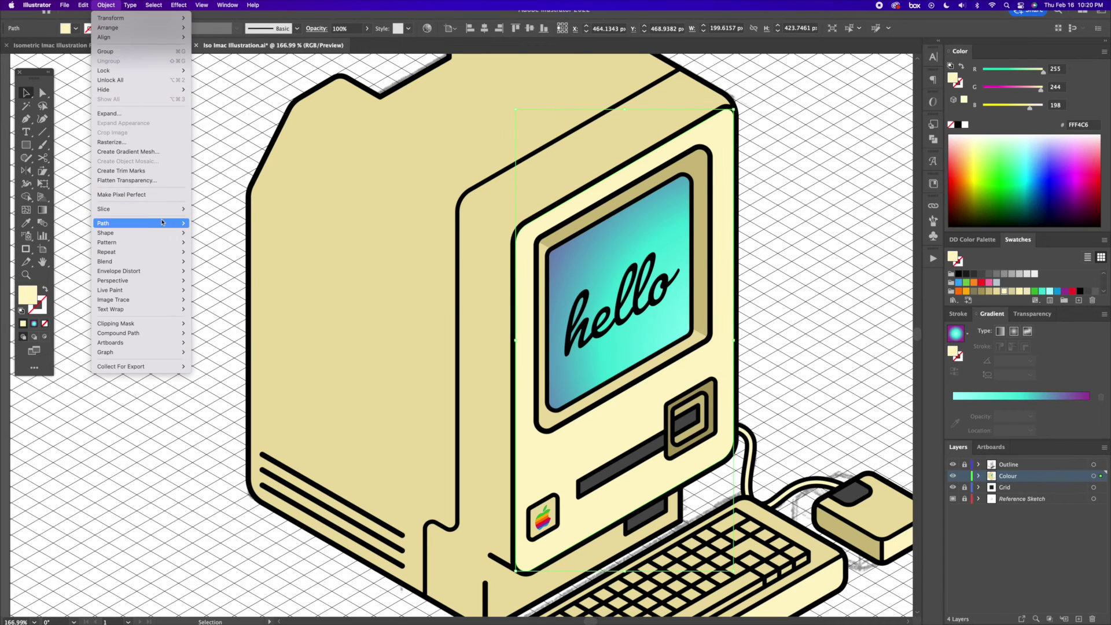
{"action": "mouse_move", "coordinate": [168, 224]}
{"action": "left_click", "coordinate": [229, 258]}
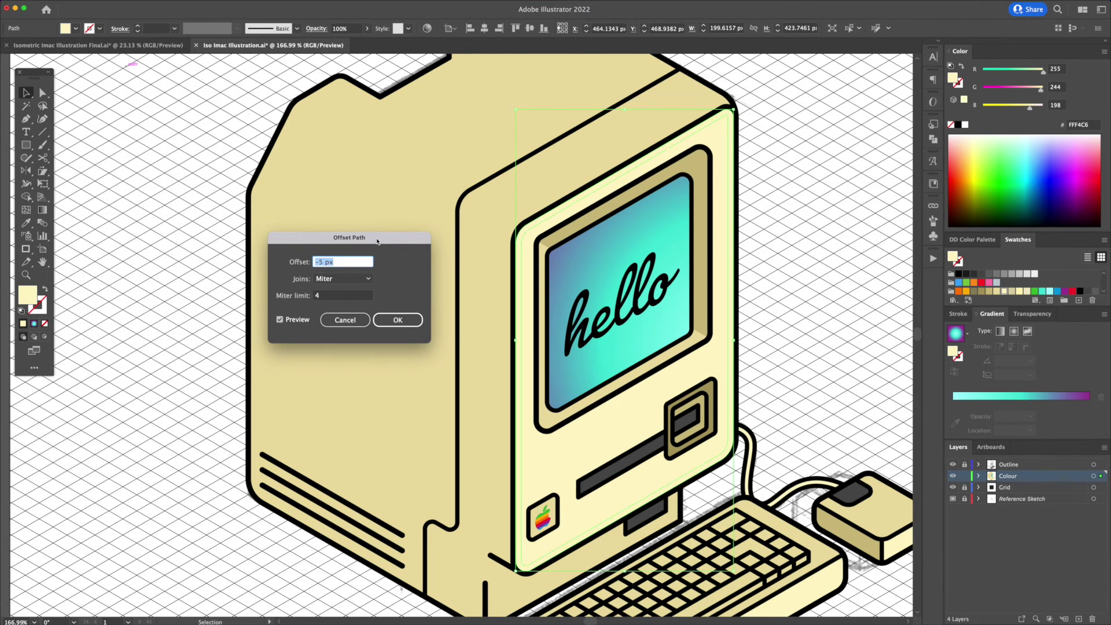
{"action": "key", "text": "Return"}
- Colour the front panel's outer rim with the light tan sampled from the screen bezel
{"action": "scroll", "coordinate": [521, 243], "scroll_direction": "down", "scroll_amount": 2}
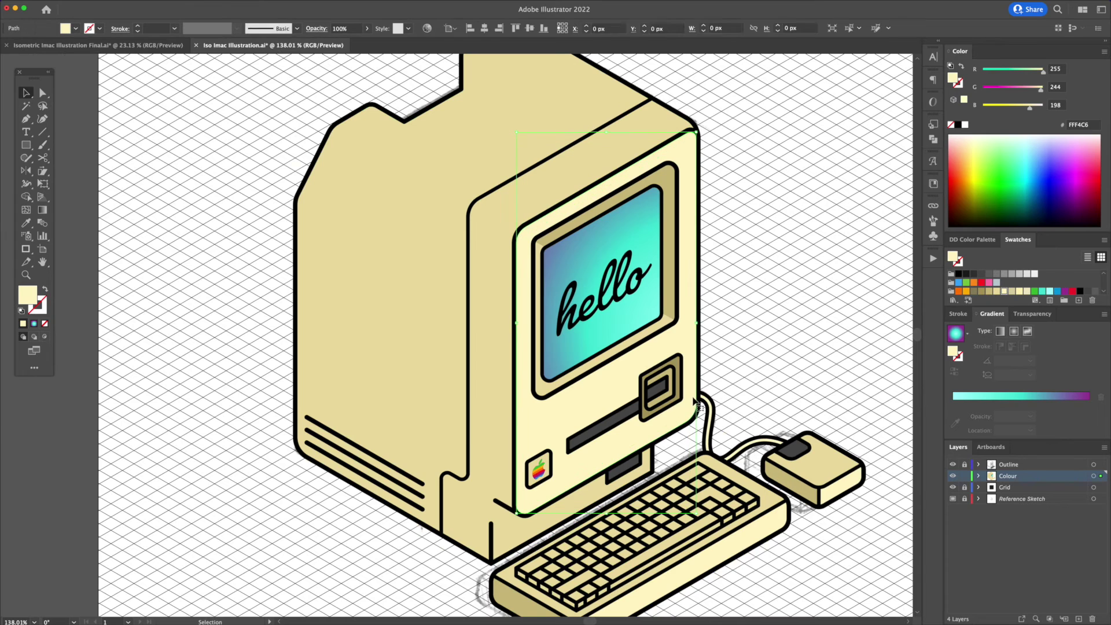
{"action": "key", "text": "i"}
{"action": "left_click", "coordinate": [661, 325]}
{"action": "key", "text": "v"}
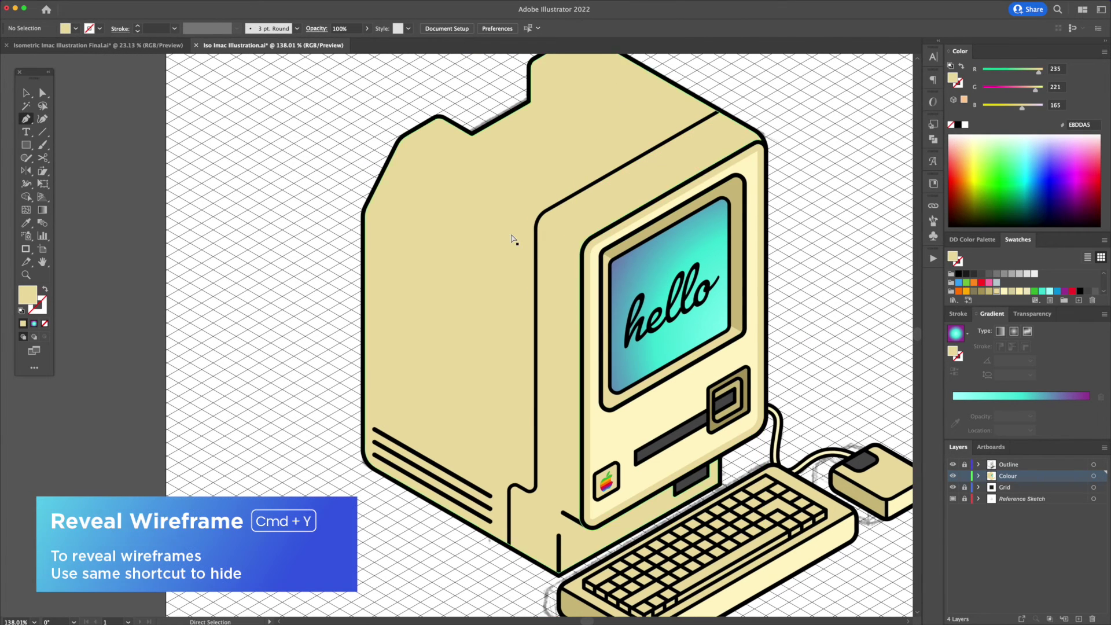
- Using the wireframe view, draw a closed Pen shape covering the computer's left side and fill it with CEBE81
{"action": "key", "text": "super+y"}
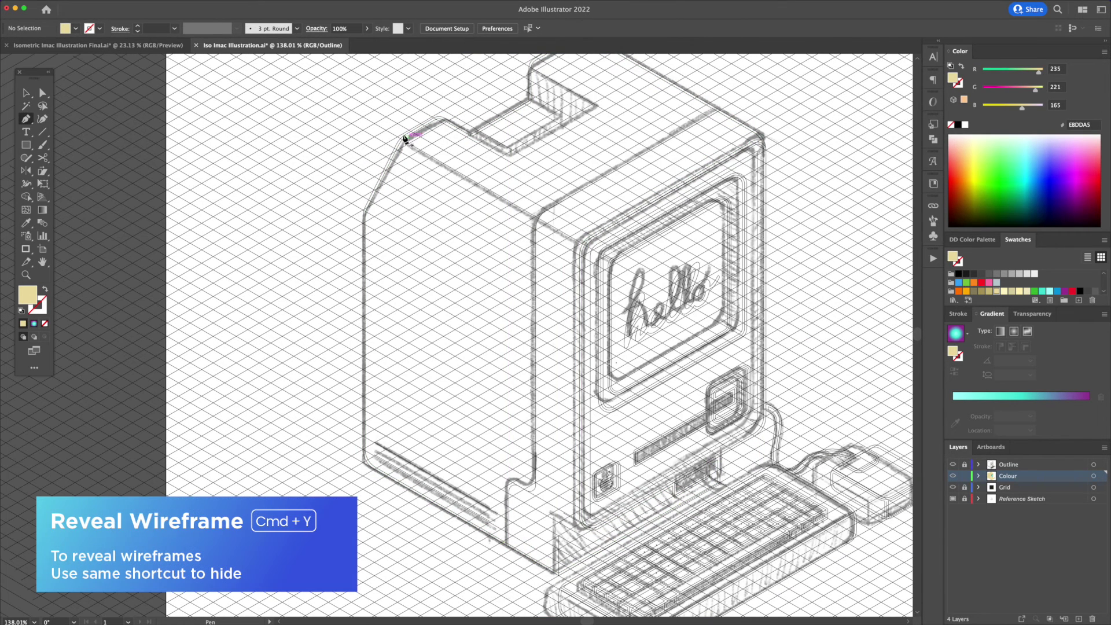
{"action": "left_click", "coordinate": [596, 253]}
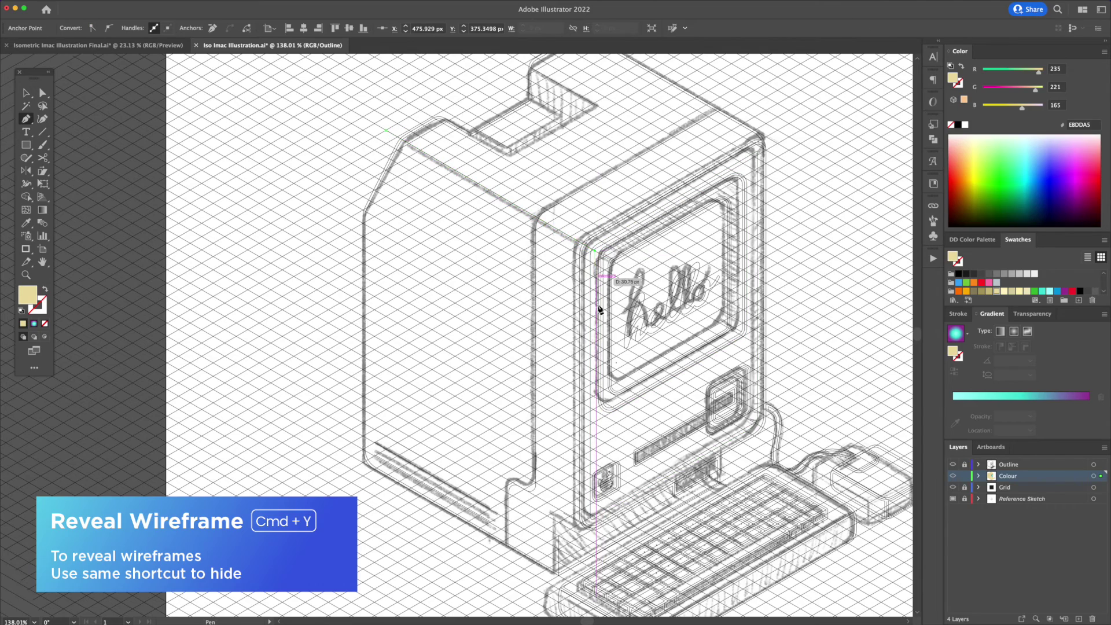
{"action": "scroll", "coordinate": [602, 406], "scroll_direction": "down", "scroll_amount": 3}
{"action": "left_click", "coordinate": [602, 508]}
{"action": "left_click", "coordinate": [340, 508]}
{"action": "scroll", "coordinate": [342, 463], "scroll_direction": "up", "scroll_amount": 3}
{"action": "left_click", "coordinate": [340, 191]}
{"action": "left_click", "coordinate": [396, 152]}
{"action": "left_click", "coordinate": [604, 270]}
{"action": "key", "text": "super+y"}
{"action": "key", "text": "v"}
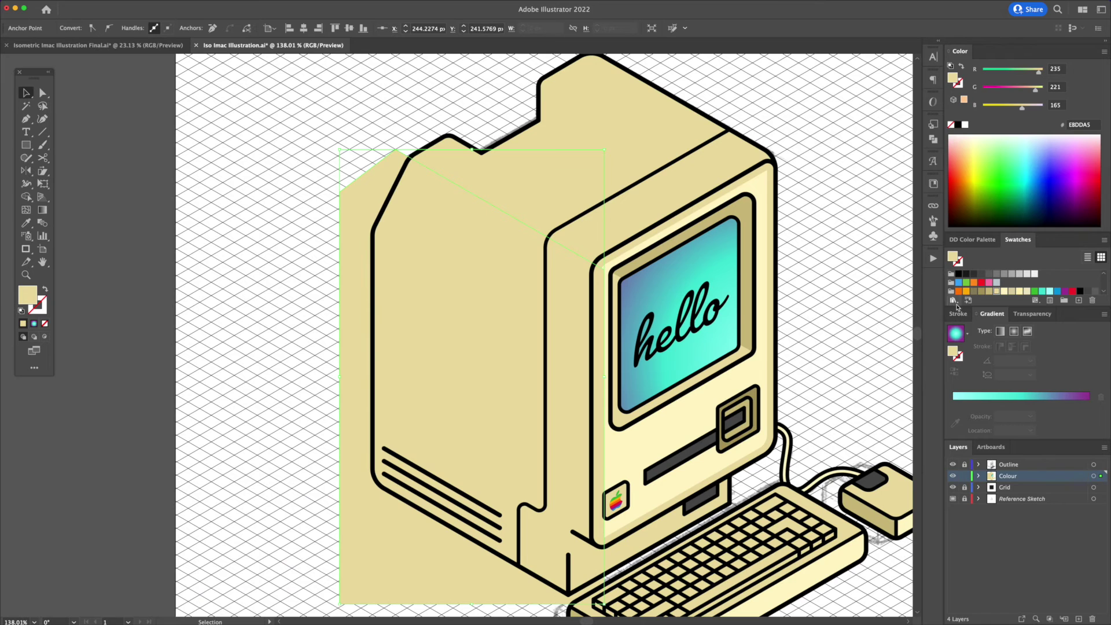
{"action": "left_click", "coordinate": [989, 292]}
- Trim away the part of the side shading that extends beyond the computer's body with Shape Builder
{"action": "scroll", "coordinate": [643, 255], "scroll_direction": "down", "scroll_amount": 1}
{"action": "left_click", "coordinate": [566, 173], "text": "shift"}
{"action": "key", "text": "shift+m"}
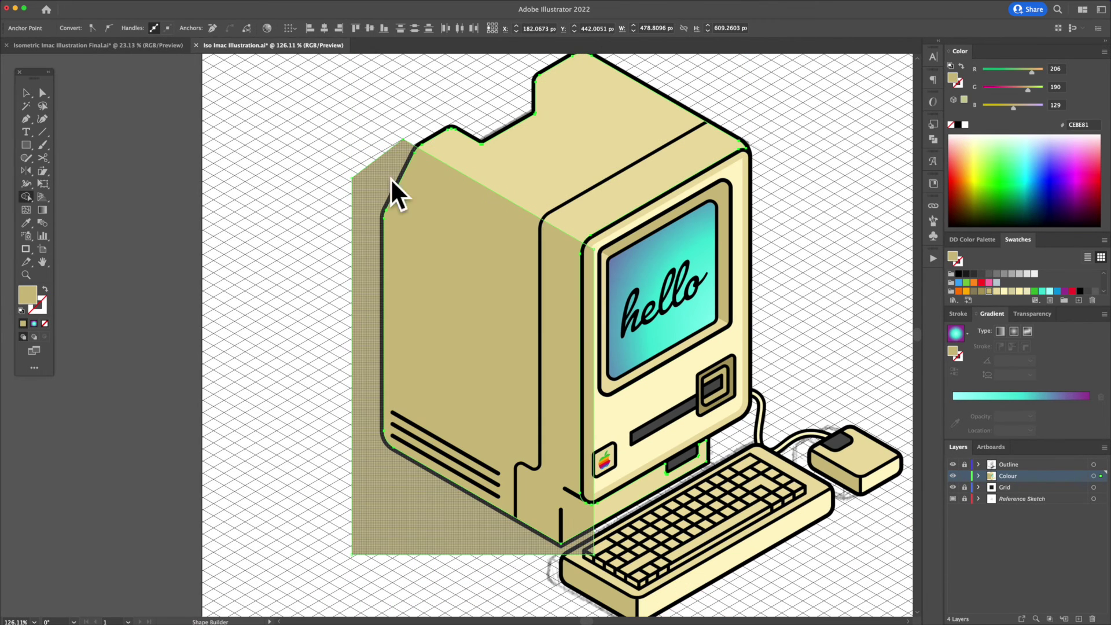
{"action": "left_click", "coordinate": [387, 184], "text": "alt"}
- Draw a closed shape over the front face of the computer's base, below the front panel, filled with olive tan AC9C60
{"action": "key", "text": "p"}
{"action": "scroll", "coordinate": [665, 606], "scroll_direction": "up", "scroll_amount": 5}
{"action": "left_click", "coordinate": [440, 478]}
{"action": "left_click", "coordinate": [441, 349]}
{"action": "left_click", "coordinate": [502, 383]}
{"action": "left_click", "coordinate": [517, 381]}
{"action": "left_click", "coordinate": [761, 239]}
{"action": "left_click", "coordinate": [762, 296]}
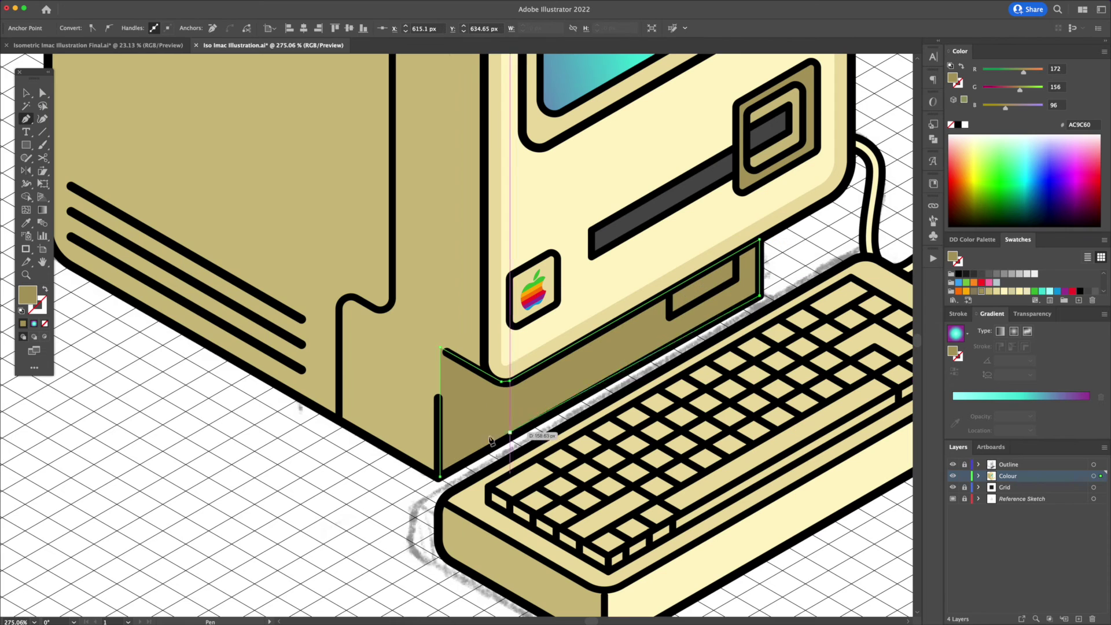
{"action": "left_click", "coordinate": [440, 478]}
{"action": "key", "text": "v"}
- Lock the base's olive front shape and bring the dark grey slot shape on the base to the front
{"action": "key", "text": "super+2"}
{"action": "right_click", "coordinate": [683, 301]}
{"action": "mouse_move", "coordinate": [718, 522]}
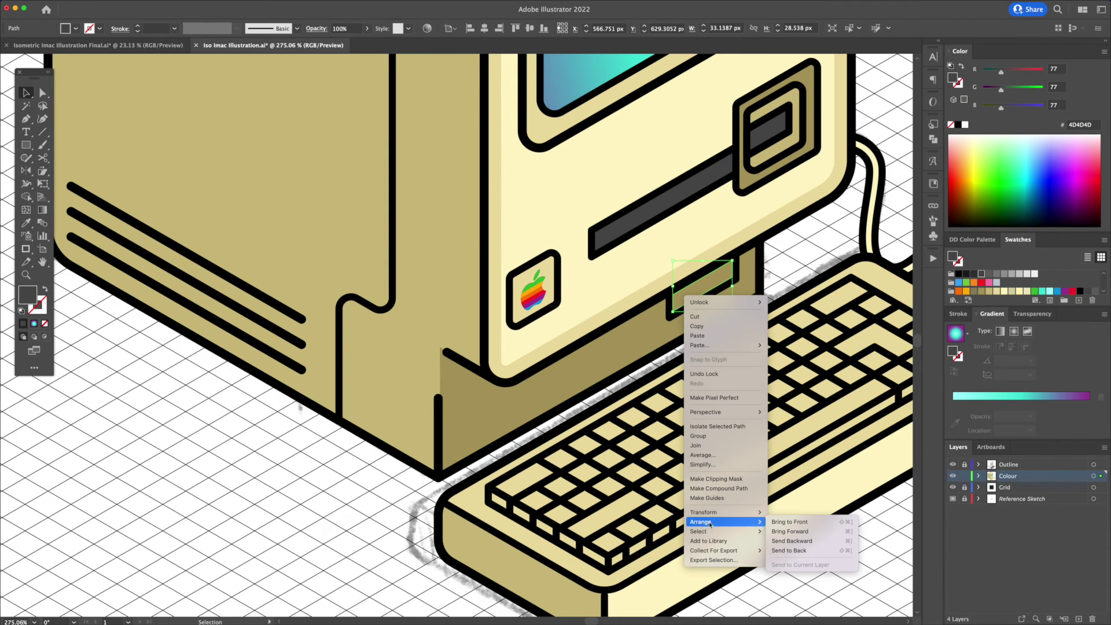
{"action": "left_click", "coordinate": [778, 522]}
- Using the wireframe view, draw a closed Pen shape covering the handle recess on the computer's top, filled with CEBE81
{"action": "scroll", "coordinate": [351, 396], "scroll_direction": "up", "scroll_amount": 3}
{"action": "key", "text": "a"}
{"action": "left_click_drag", "start_coordinate": [549, 298], "coordinate": [533, 290]}
{"action": "left_click_drag", "start_coordinate": [533, 289], "coordinate": [533, 290]}
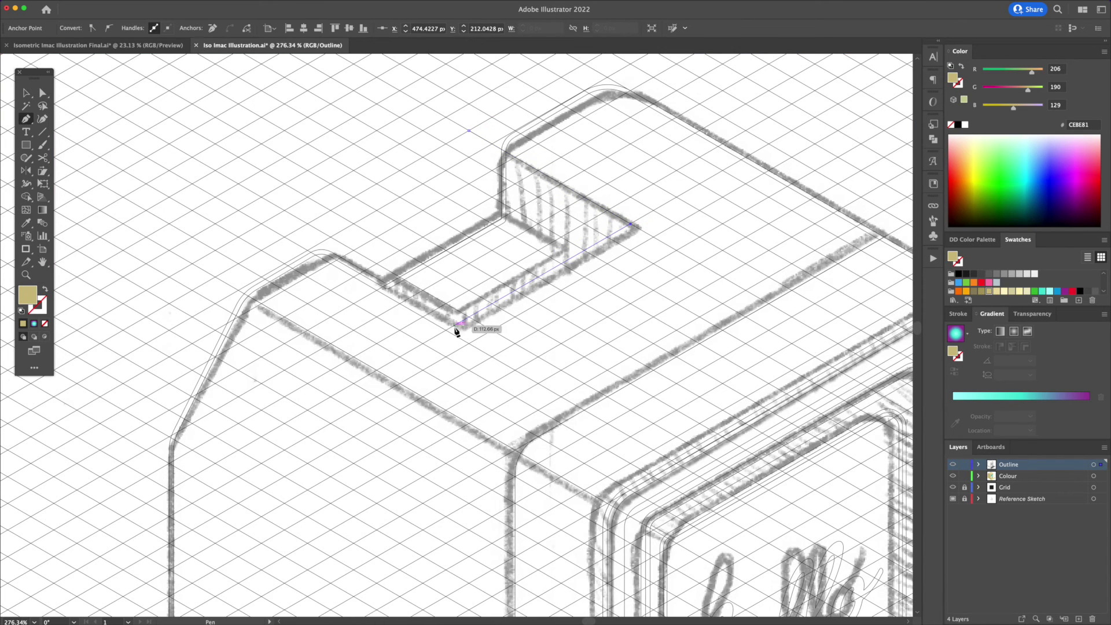
{"action": "left_click", "coordinate": [390, 289]}
{"action": "left_click", "coordinate": [376, 217]}
{"action": "left_click", "coordinate": [469, 131]}
- Trim away the part of the recess shading that extends beyond the computer's outline with Shape Builder
{"action": "key", "text": "super+y"}
{"action": "key", "text": "v"}
{"action": "left_click", "coordinate": [564, 162], "text": "shift"}
{"action": "key", "text": "shift+m"}
{"action": "left_click", "coordinate": [462, 172], "text": "alt"}
- Using the wireframe view, draw a closed Pen shape over the recess floor inside the shading, filled with EBDDA5
{"action": "key", "text": "super+y"}
{"action": "key", "text": "p"}
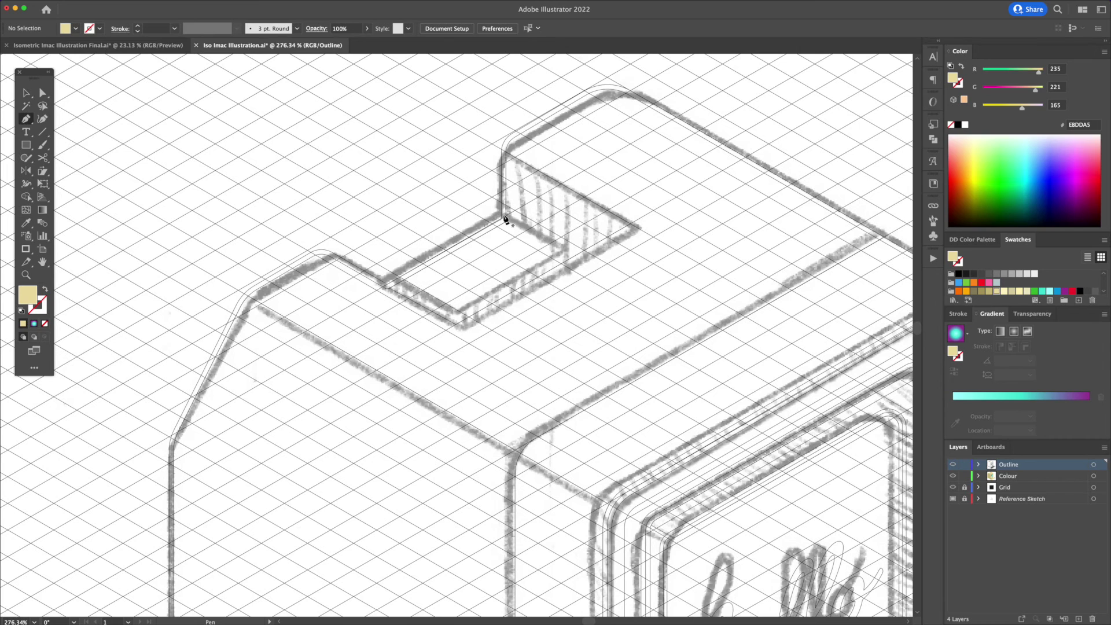
{"action": "left_click", "coordinate": [564, 248]}
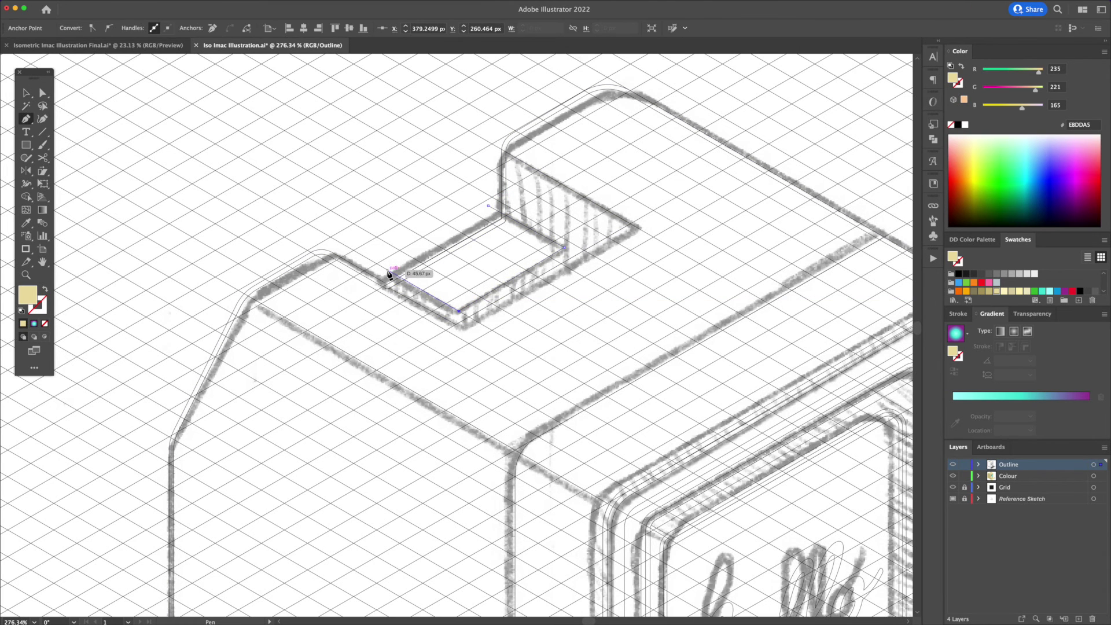
{"action": "left_click", "coordinate": [388, 272]}
{"action": "left_click", "coordinate": [489, 206]}
- Cut off the part of the recess floor shape outside the computer's outline with Shape Builder
{"action": "key", "text": "super+y"}
{"action": "left_click", "coordinate": [543, 205], "text": "shift"}
{"action": "key", "text": "shift+m"}
{"action": "left_click", "coordinate": [452, 240], "text": "alt"}
- Round the two inner corners of the light recess floor shape to a radius of about 8 px
{"action": "key", "text": "a"}
{"action": "left_click", "coordinate": [564, 248]}
{"action": "left_click", "coordinate": [458, 310], "text": "shift"}
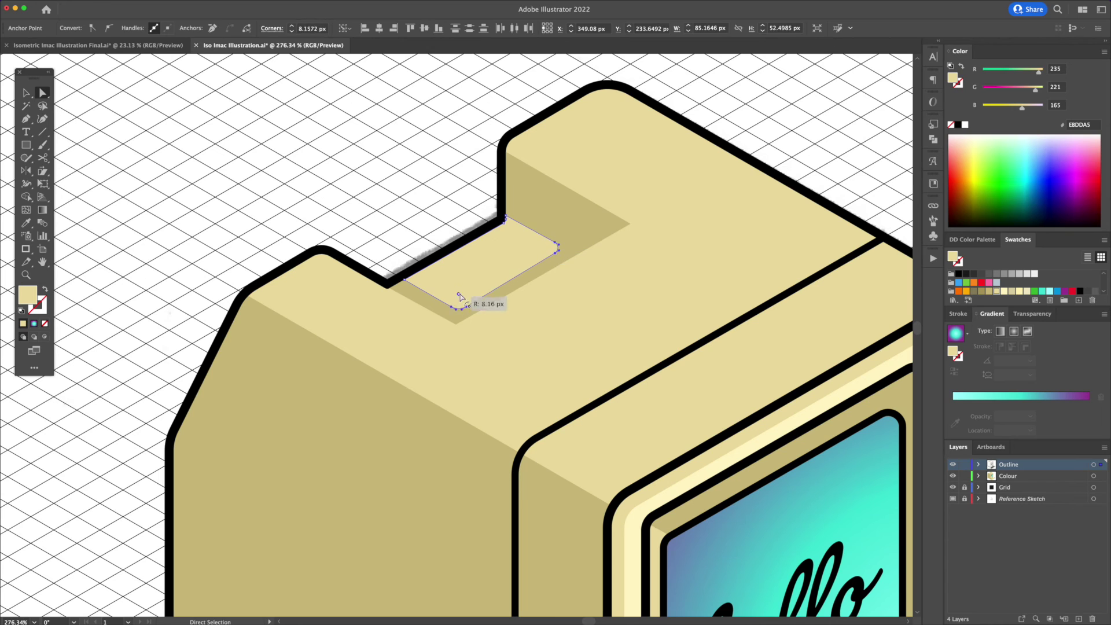
{"action": "left_click_drag", "start_coordinate": [555, 247], "coordinate": [631, 225]}
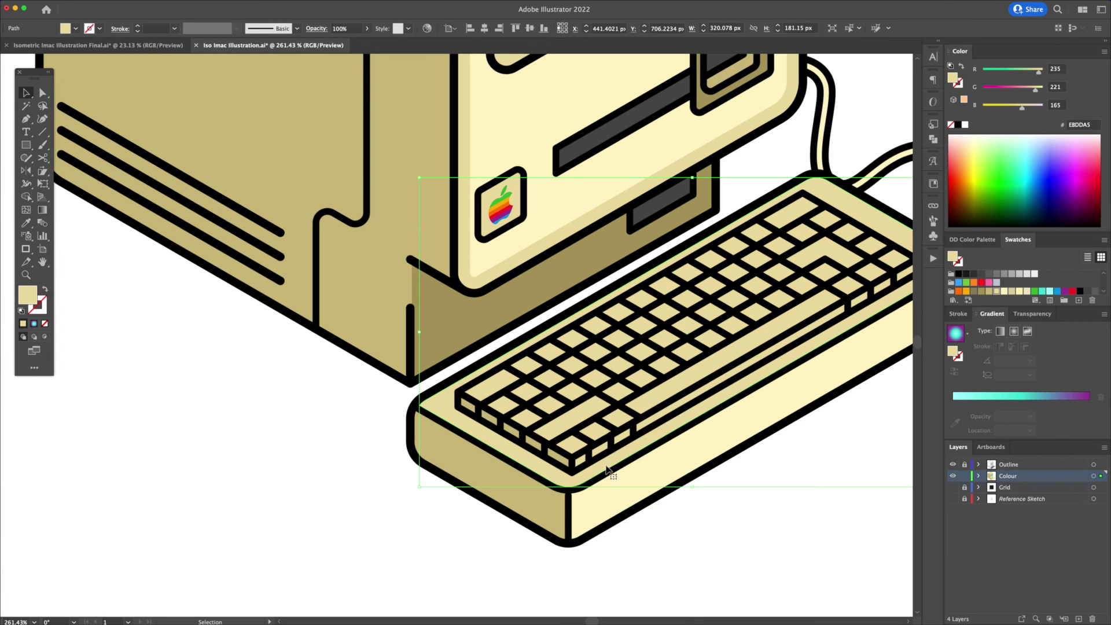
- Send the keyboard's tan top surface shape to the back, behind the cream key colours
{"action": "right_click", "coordinate": [608, 469]}
{"action": "mouse_move", "coordinate": [670, 578]}
{"action": "left_click", "coordinate": [711, 602]}
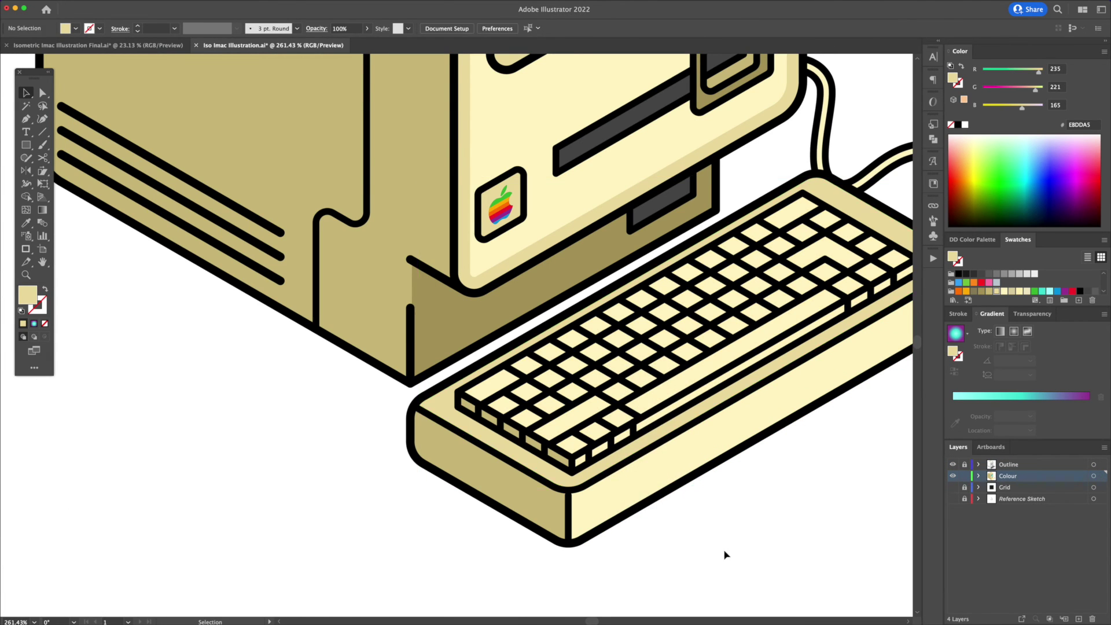